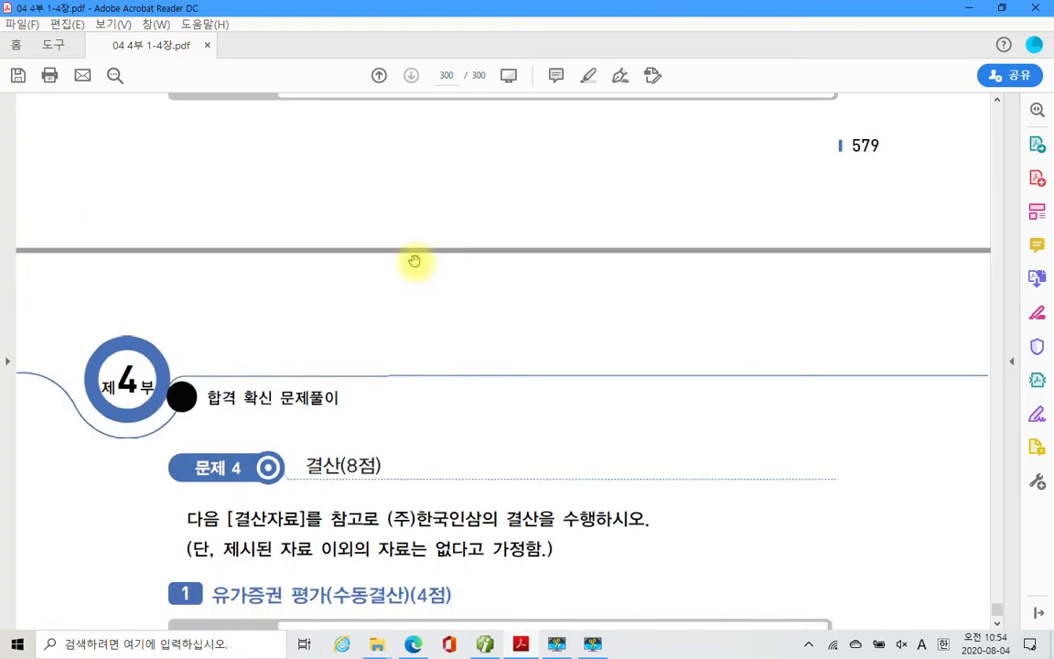
# Step: Highlight "(수동결산)" in the heading of item 1 under 문제 4
pyautogui.scroll(-7, 414, 261)
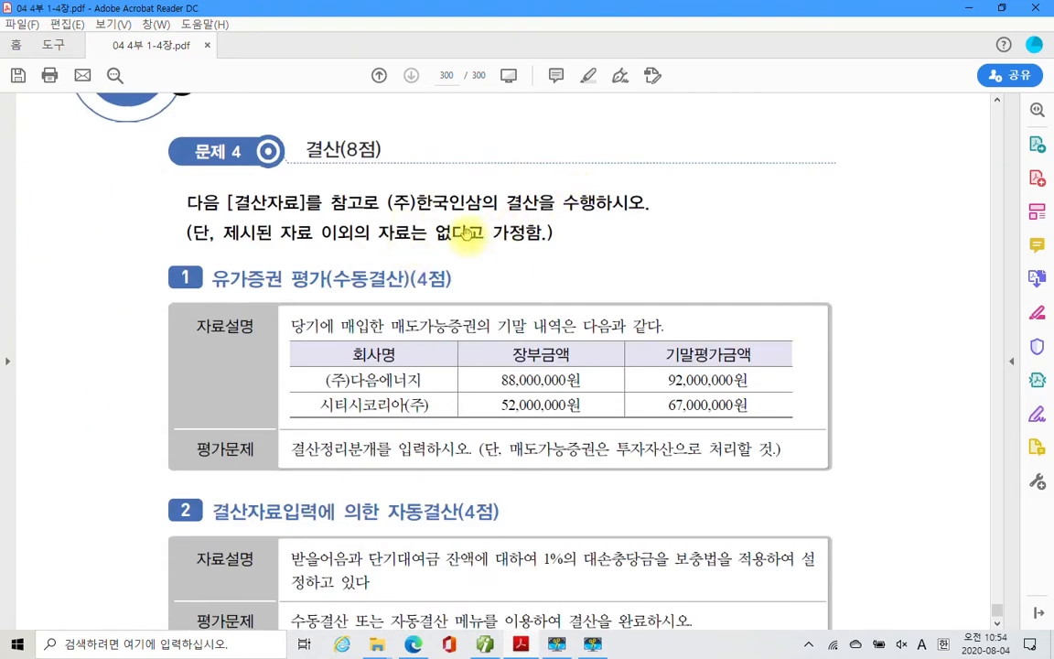
pyautogui.scroll(-2, 330, 236)
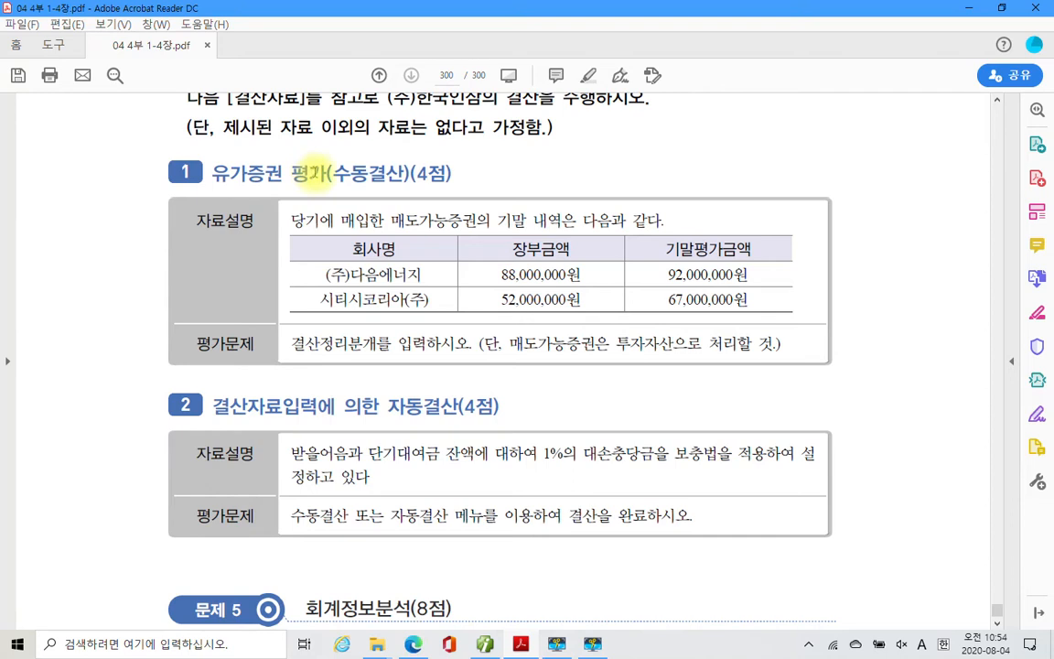
pyautogui.moveTo(325, 172); pyautogui.dragTo(403, 172)
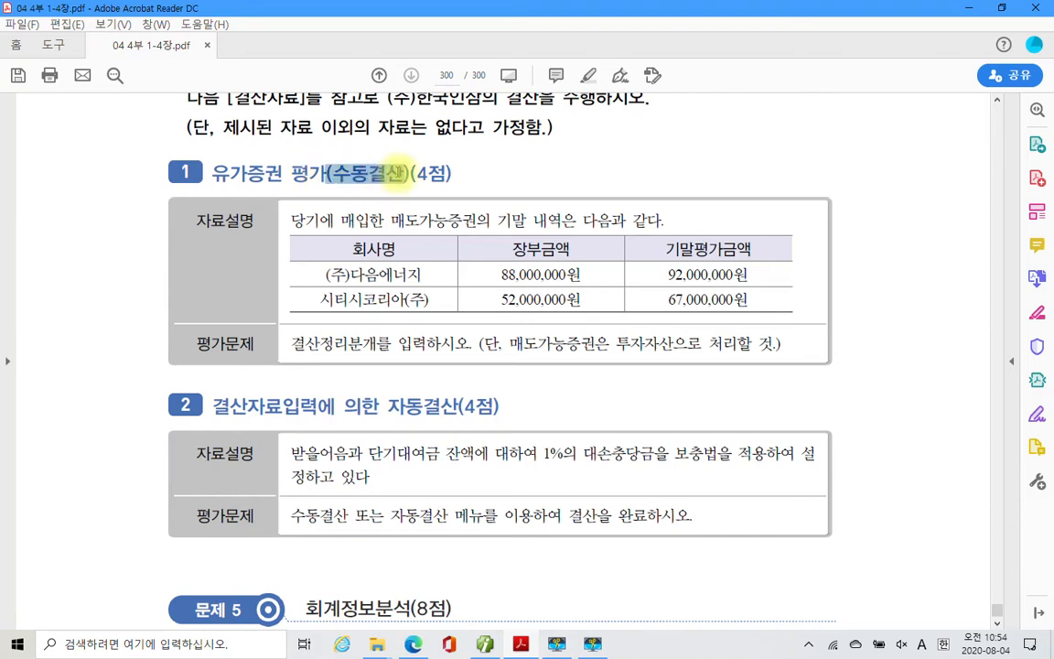
pyautogui.rightClick(447, 139)
pyautogui.click(437, 149)
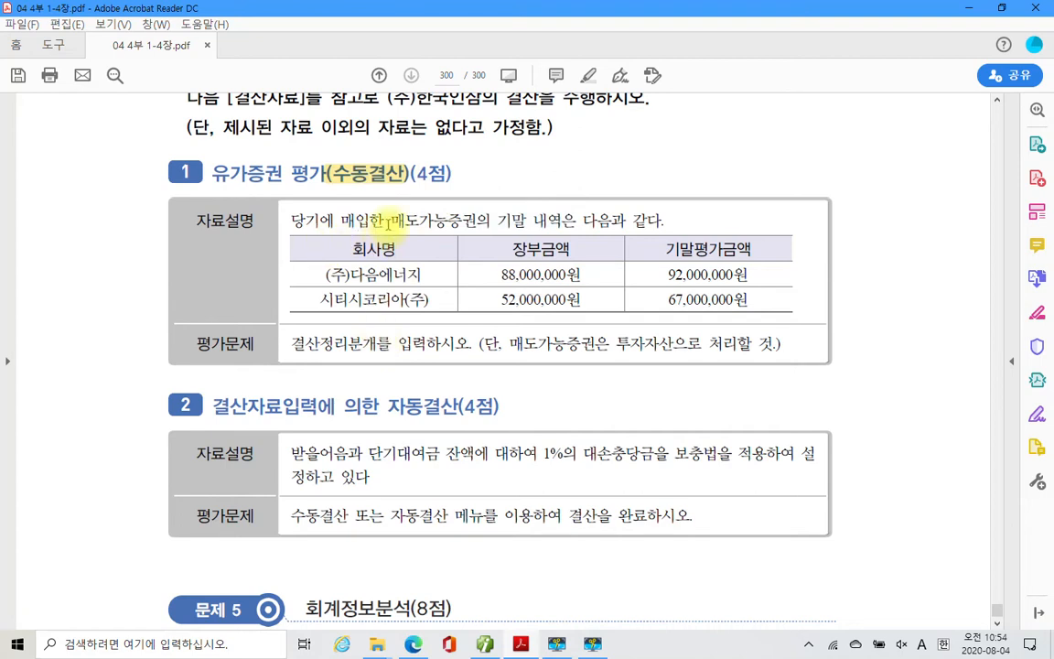
# Step: Highlight "매도가능증권" in the 자료설명 text and "투자자산" in the 평가문제 text of item 1
pyautogui.moveTo(392, 218); pyautogui.dragTo(478, 220)
pyautogui.rightClick(462, 228)
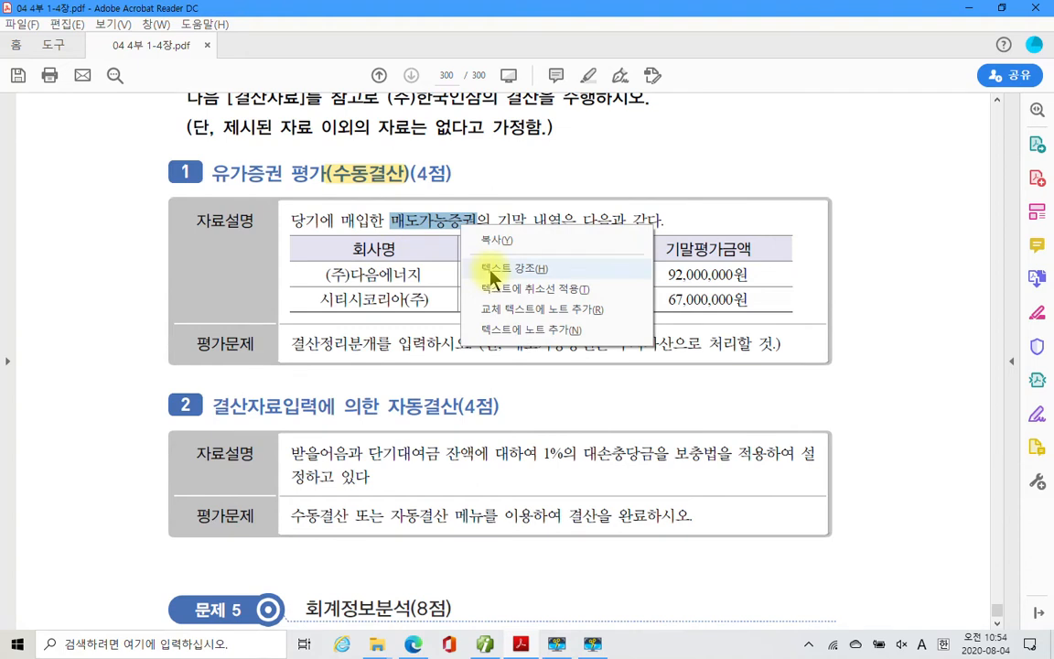
pyautogui.click(483, 269)
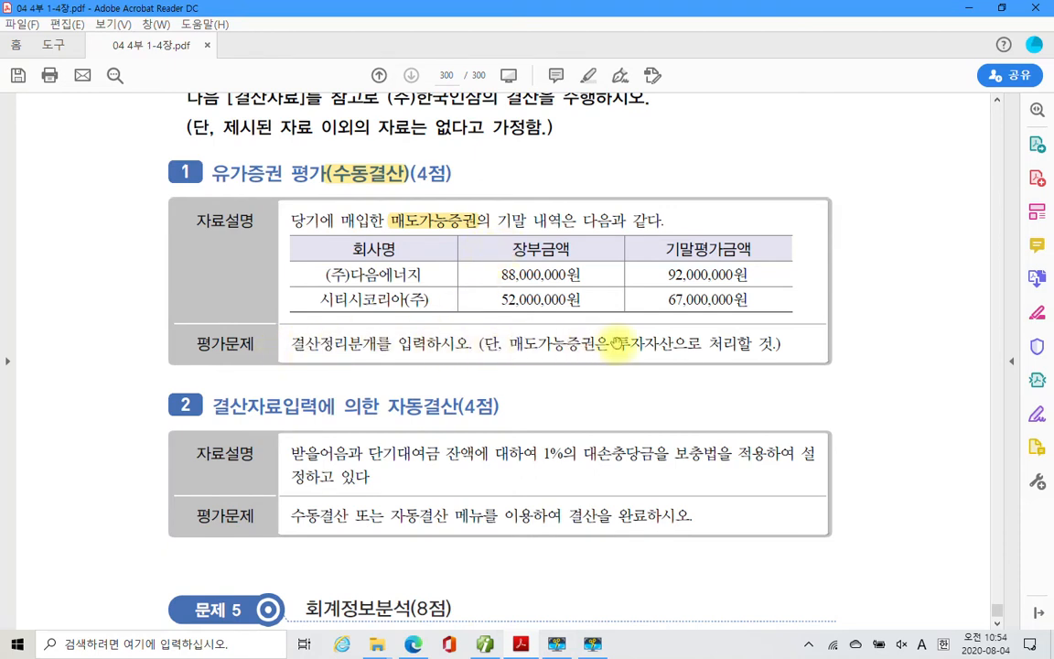
pyautogui.moveTo(616, 344); pyautogui.dragTo(671, 345)
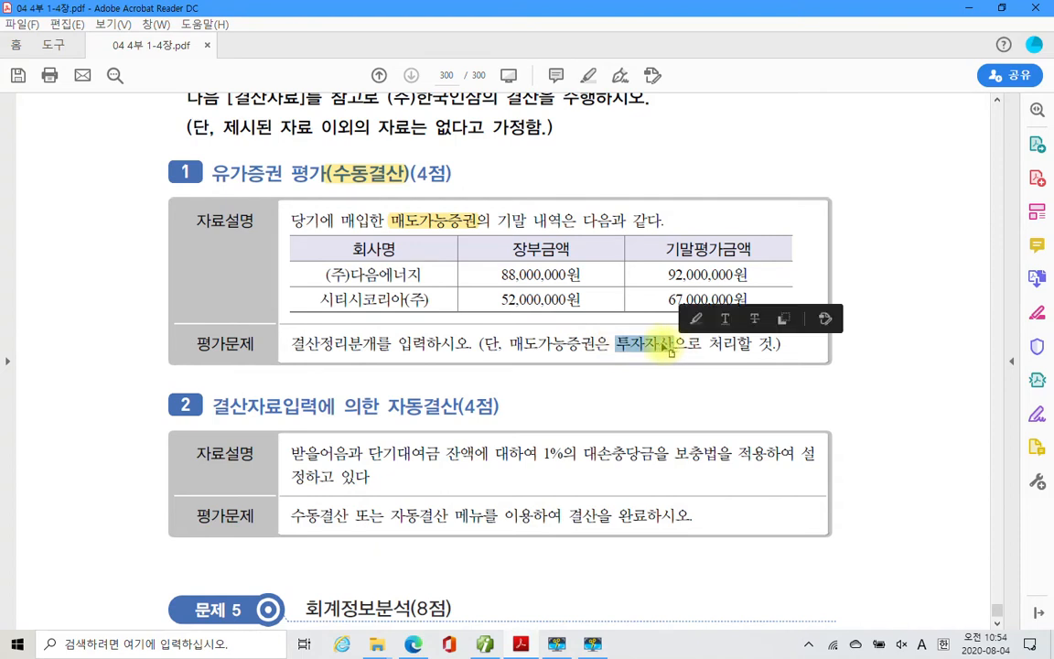
pyautogui.rightClick(656, 345)
pyautogui.click(674, 391)
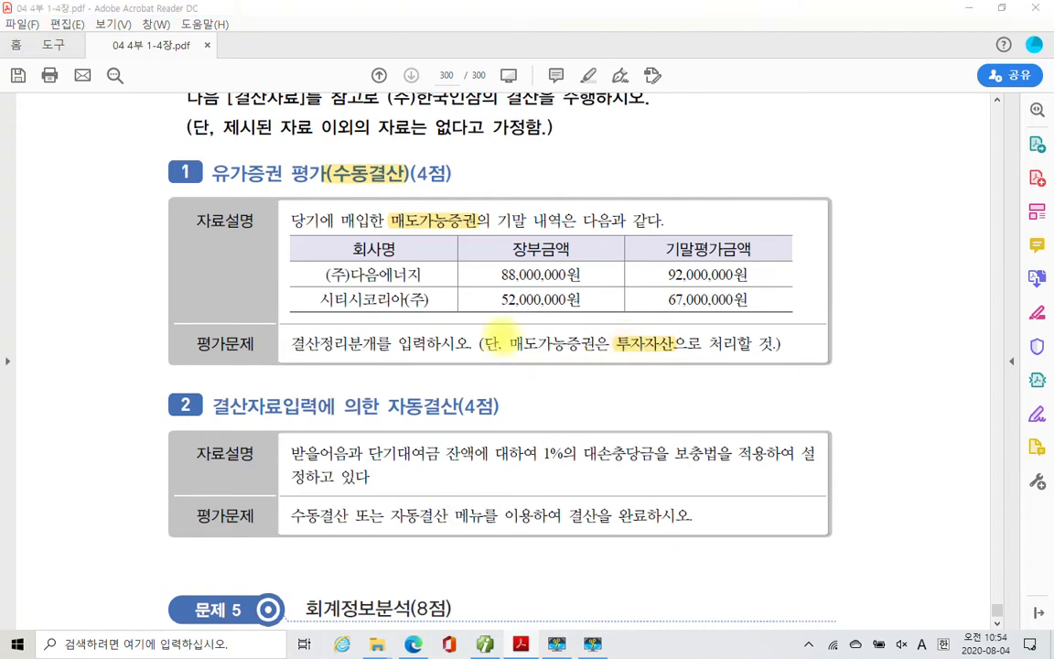
# Step: Mark up 매도가능증권 and 투자자산 in the 평가문제 text with red outlines, and handwrite an underlined 유동자산 beneath
pyautogui.moveTo(502, 331)
pyautogui.mouseDown()
pyautogui.moveTo(526, 355)
pyautogui.moveTo(593, 367)
pyautogui.mouseUp()
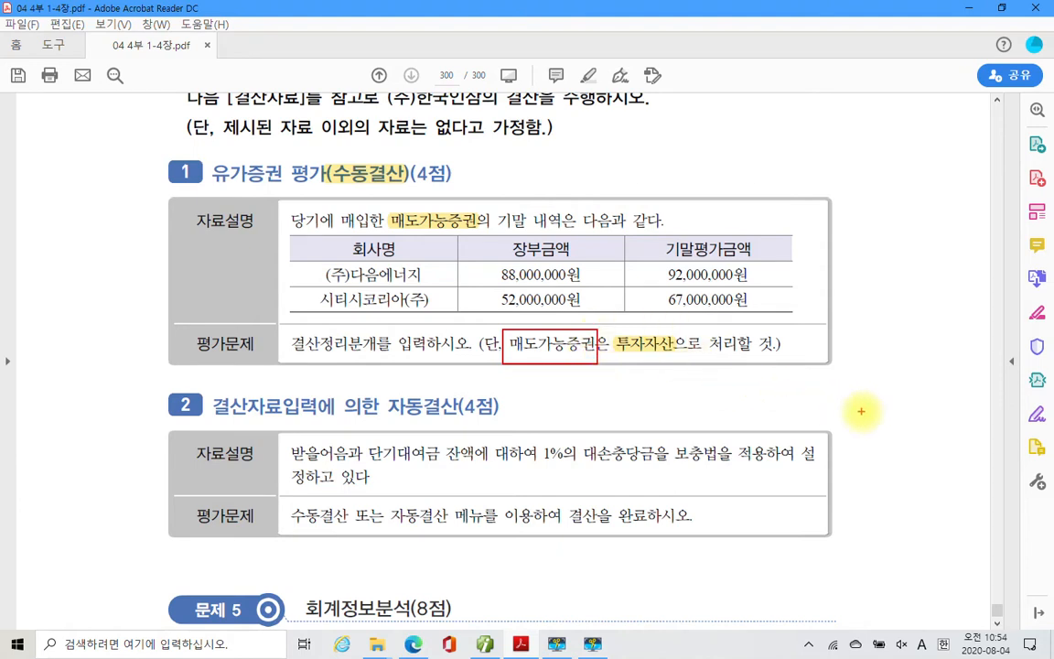
pyautogui.moveTo(666, 328)
pyautogui.mouseDown()
pyautogui.moveTo(631, 366)
pyautogui.moveTo(675, 363)
pyautogui.mouseUp()
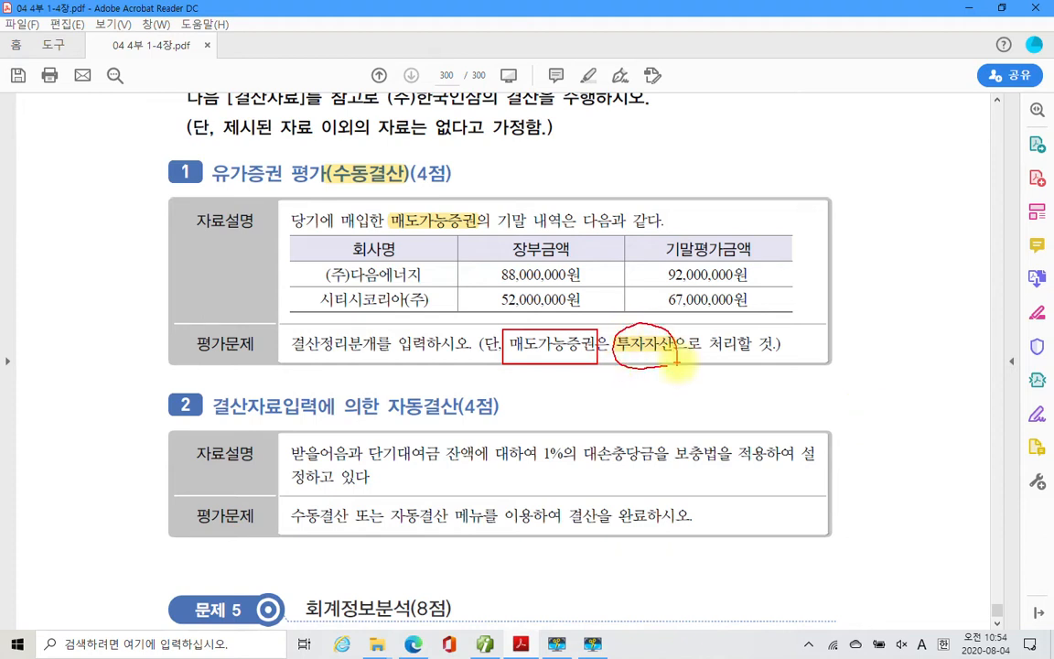
pyautogui.moveTo(626, 370)
pyautogui.mouseDown()
pyautogui.moveTo(629, 424)
pyautogui.moveTo(683, 406)
pyautogui.moveTo(722, 422)
pyautogui.moveTo(740, 395)
pyautogui.moveTo(767, 409)
pyautogui.moveTo(785, 393)
pyautogui.moveTo(774, 426)
pyautogui.mouseUp()
pyautogui.moveTo(600, 439); pyautogui.dragTo(803, 433)
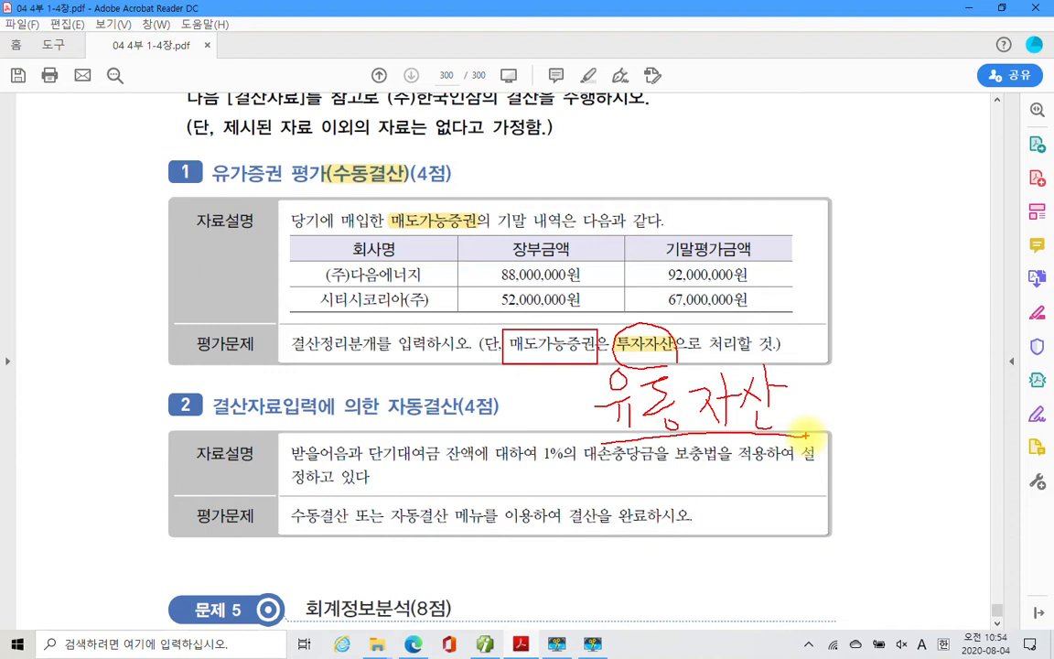
pyautogui.moveTo(480, 347)
pyautogui.mouseDown()
pyautogui.moveTo(457, 316)
pyautogui.moveTo(548, 275)
pyautogui.moveTo(515, 373)
pyautogui.mouseUp()
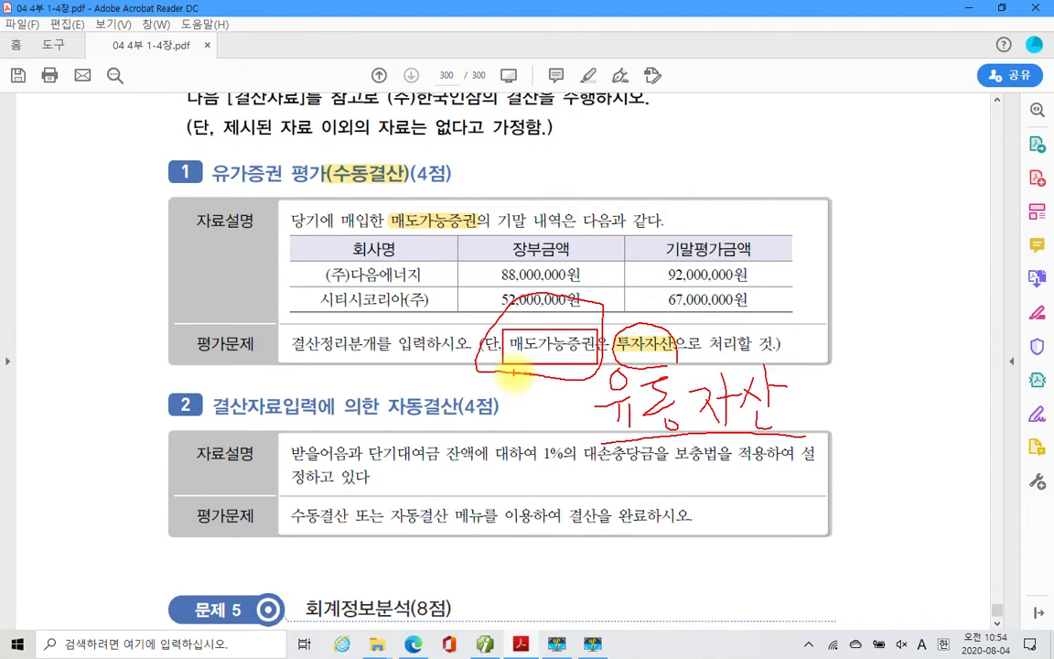
pyautogui.moveTo(810, 396); pyautogui.dragTo(818, 418)
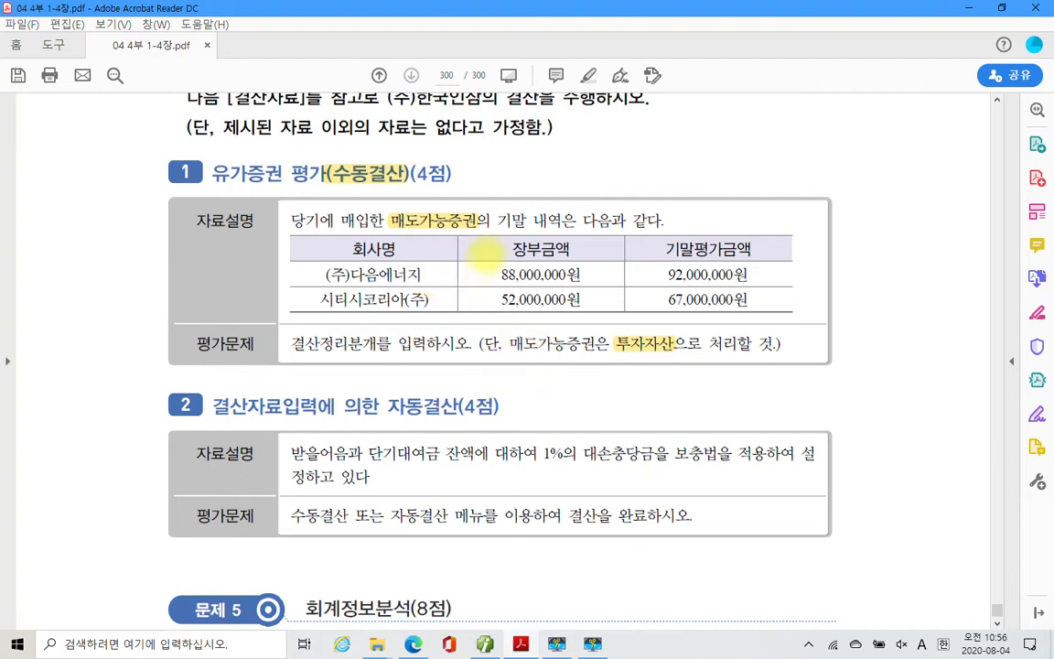
# Step: Box the 장부금액 and 기말평가금액 headers and handwrite the gains +4,000,000 and +15,000,000 beside the table with a sum line
pyautogui.moveTo(493, 239); pyautogui.dragTo(586, 265)
pyautogui.moveTo(655, 230); pyautogui.dragTo(768, 255)
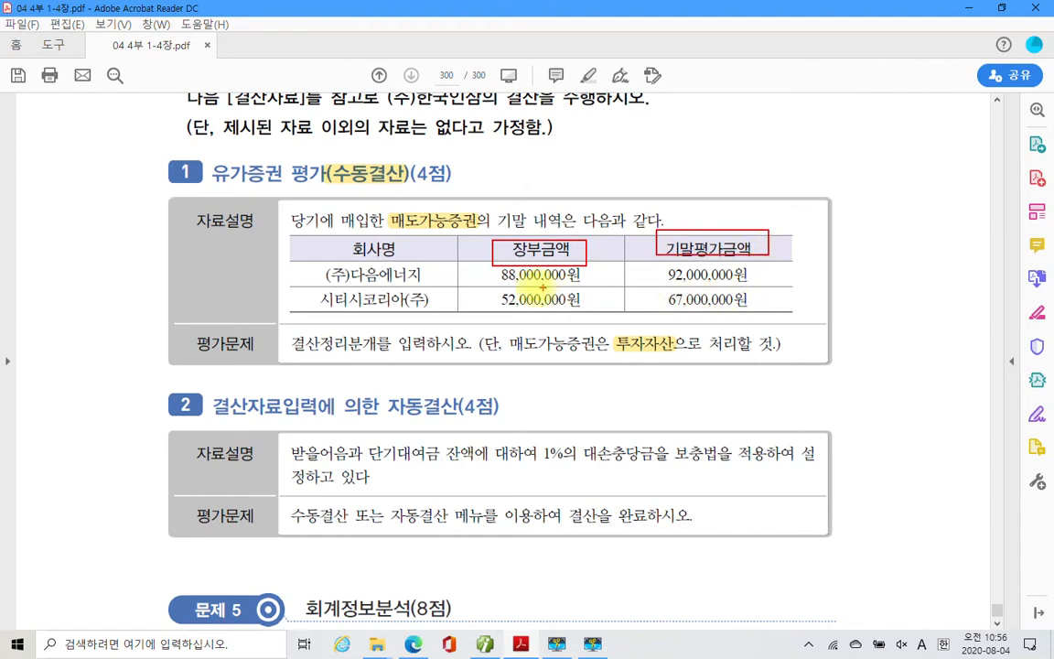
pyautogui.moveTo(817, 247)
pyautogui.mouseDown()
pyautogui.moveTo(815, 291)
pyautogui.moveTo(829, 261)
pyautogui.moveTo(883, 267)
pyautogui.moveTo(876, 274)
pyautogui.moveTo(949, 251)
pyautogui.moveTo(951, 294)
pyautogui.mouseUp()
pyautogui.moveTo(977, 245); pyautogui.dragTo(997, 252)
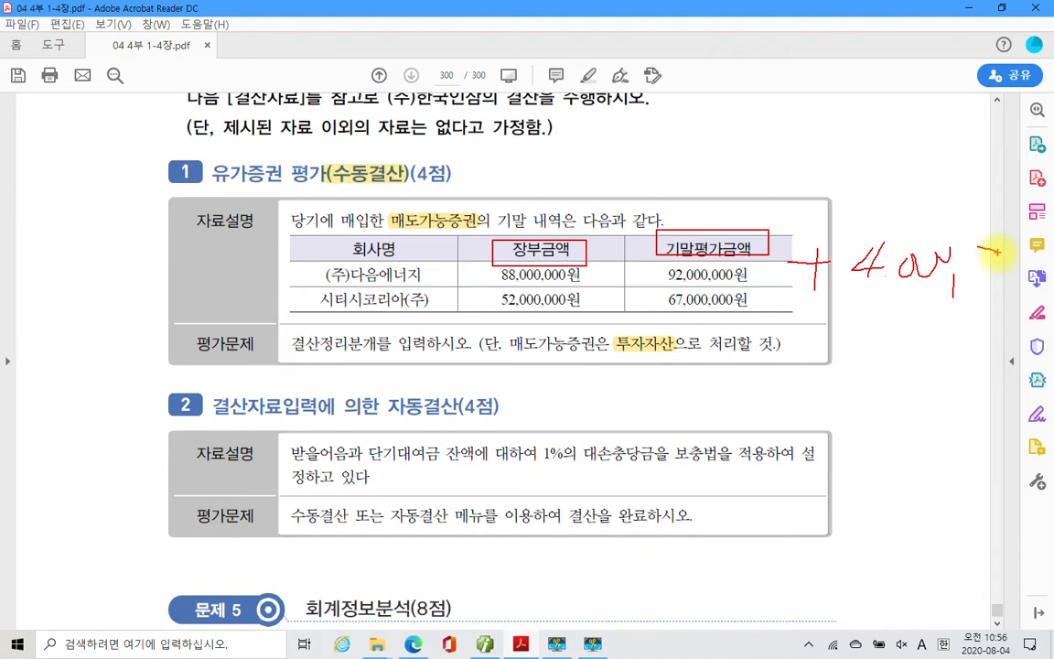
pyautogui.moveTo(811, 283)
pyautogui.mouseDown()
pyautogui.moveTo(805, 317)
pyautogui.moveTo(830, 298)
pyautogui.mouseUp()
pyautogui.moveTo(853, 300)
pyautogui.mouseDown()
pyautogui.moveTo(873, 300)
pyautogui.moveTo(870, 318)
pyautogui.moveTo(938, 309)
pyautogui.moveTo(949, 322)
pyautogui.mouseUp()
pyautogui.moveTo(972, 303); pyautogui.dragTo(1013, 298)
pyautogui.moveTo(752, 332); pyautogui.dragTo(1041, 340)
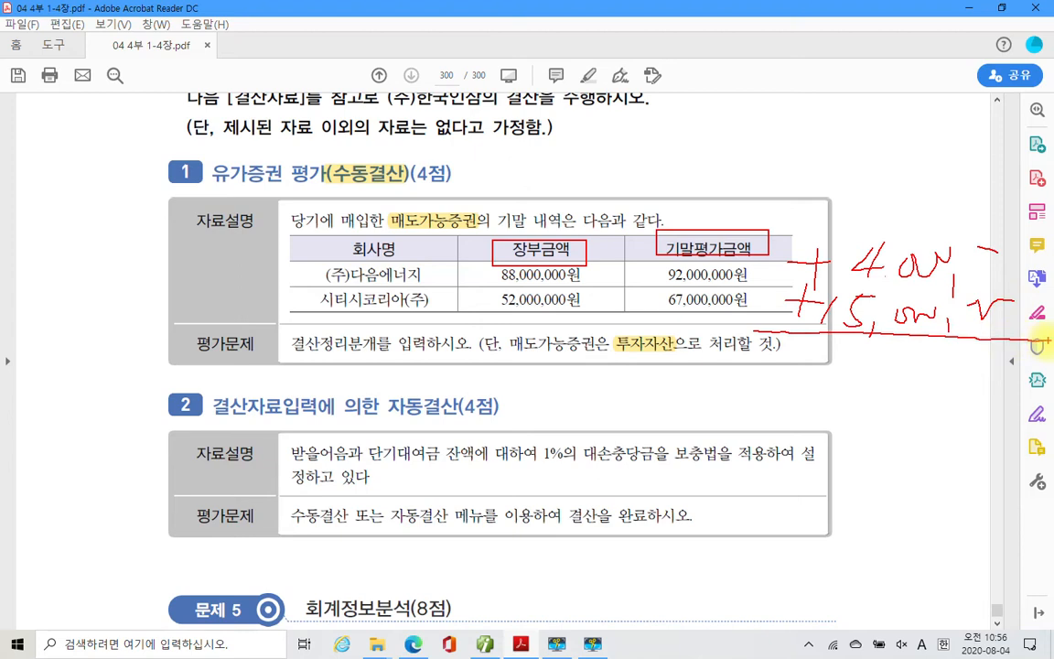
# Step: Handwrite the underlined total 19,000,000 below the sum line, circle (수동결산), and clear the screen drawings
pyautogui.moveTo(837, 361); pyautogui.dragTo(826, 393)
pyautogui.moveTo(880, 368)
pyautogui.mouseDown()
pyautogui.moveTo(875, 400)
pyautogui.moveTo(949, 379)
pyautogui.moveTo(956, 392)
pyautogui.moveTo(979, 388)
pyautogui.moveTo(1000, 373)
pyautogui.mouseUp()
pyautogui.moveTo(800, 401); pyautogui.dragTo(1019, 411)
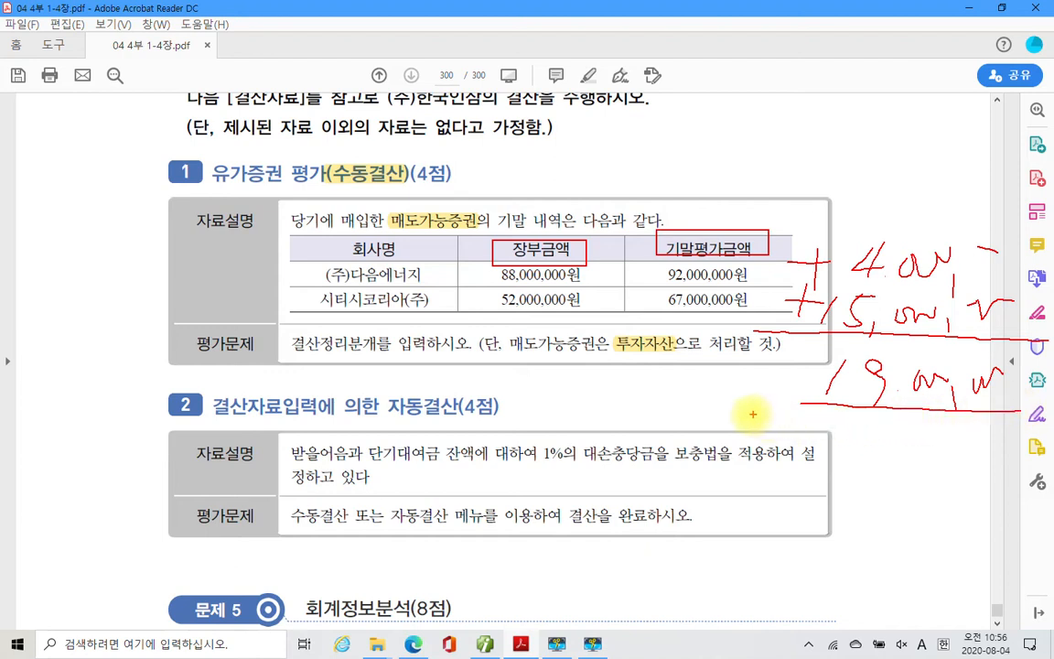
pyautogui.moveTo(359, 153)
pyautogui.mouseDown()
pyautogui.moveTo(328, 163)
pyautogui.moveTo(395, 186)
pyautogui.mouseUp()
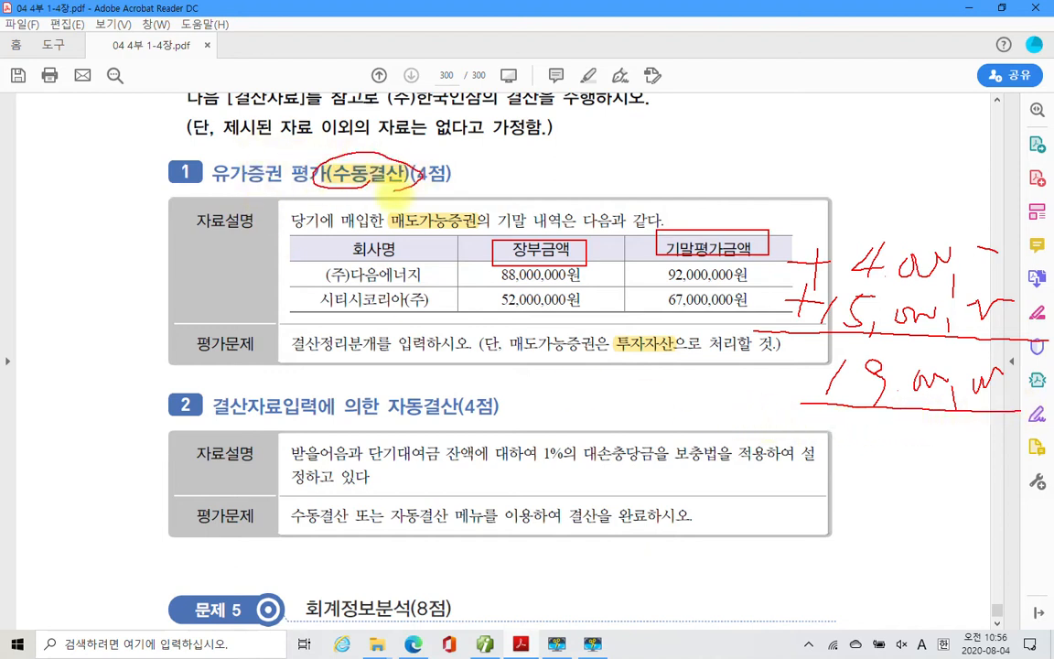
pyautogui.press('Escape')
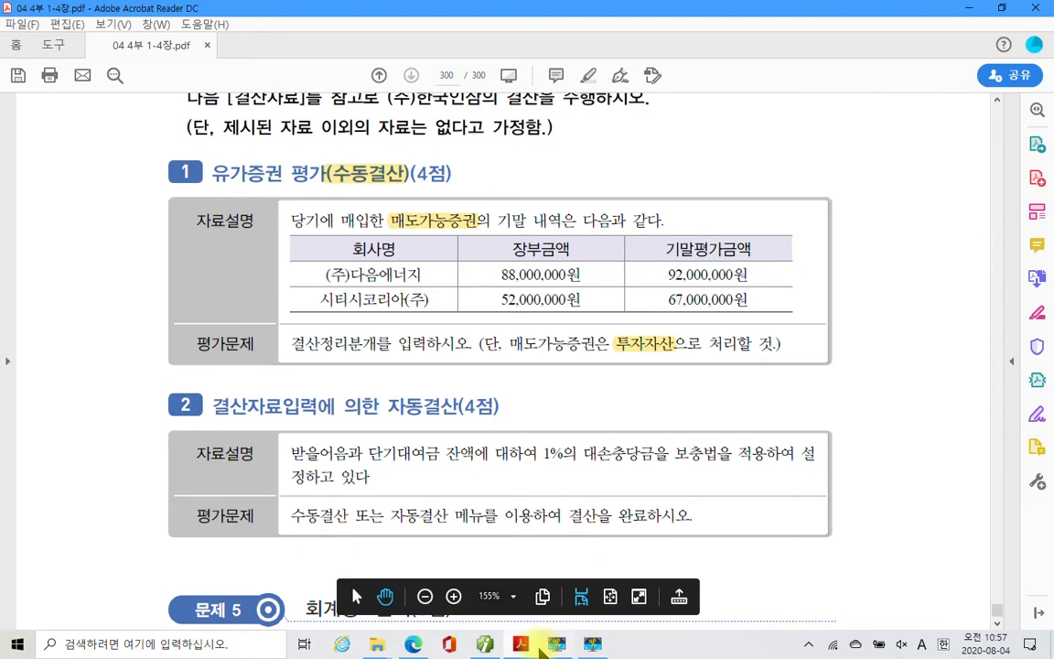
# Step: Switch to the accounting program's 일반전표입력 screen and set the voucher date to December 31
pyautogui.click(523, 645)
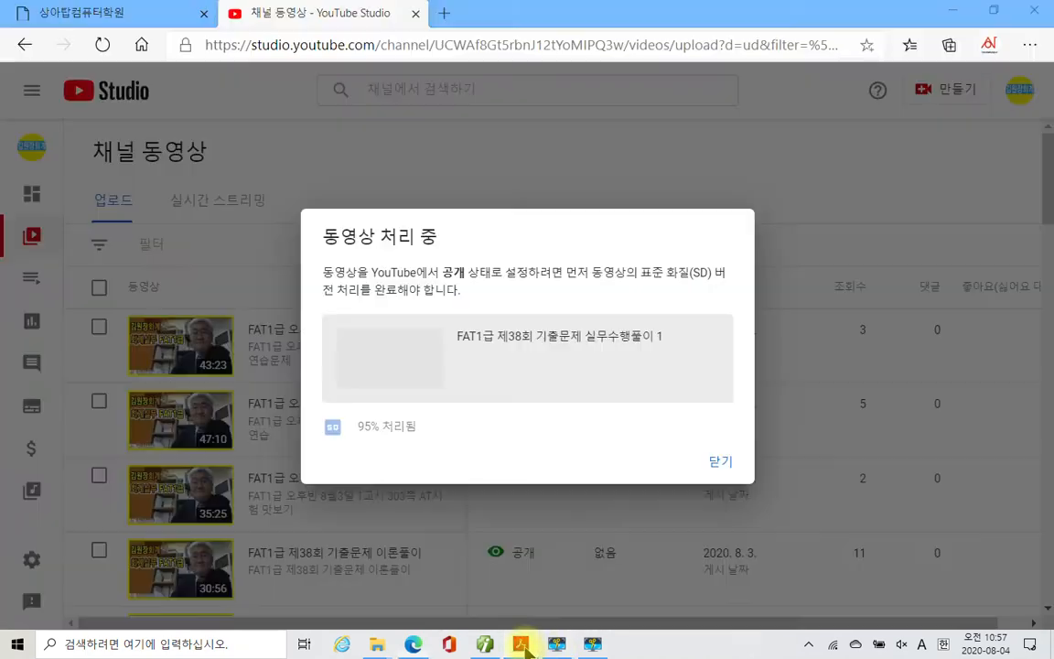
pyautogui.click(486, 645)
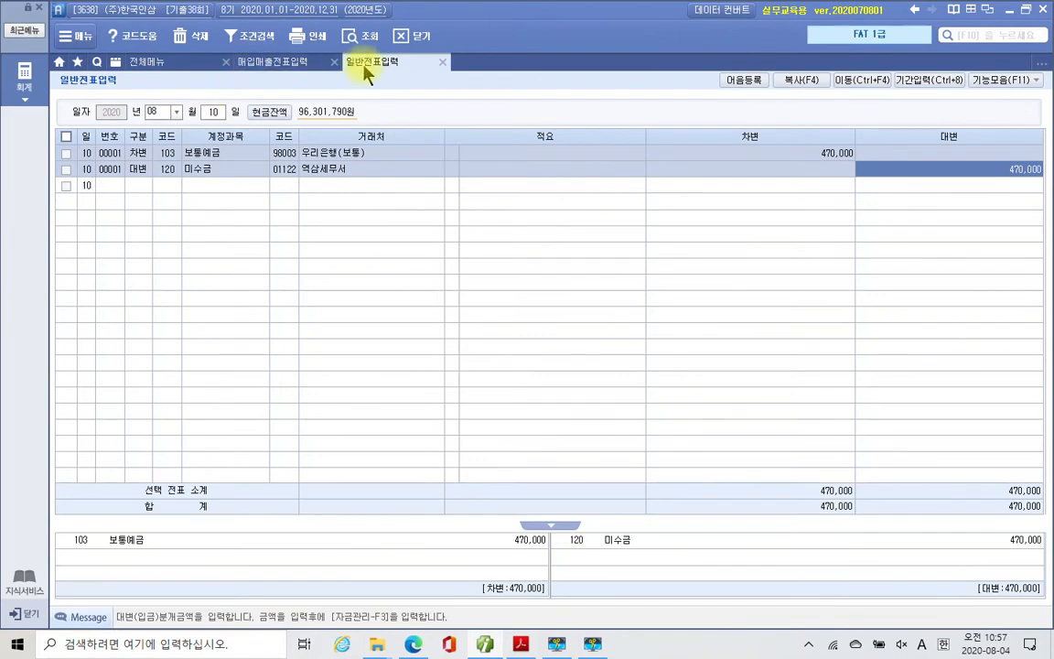
pyautogui.click(156, 112)
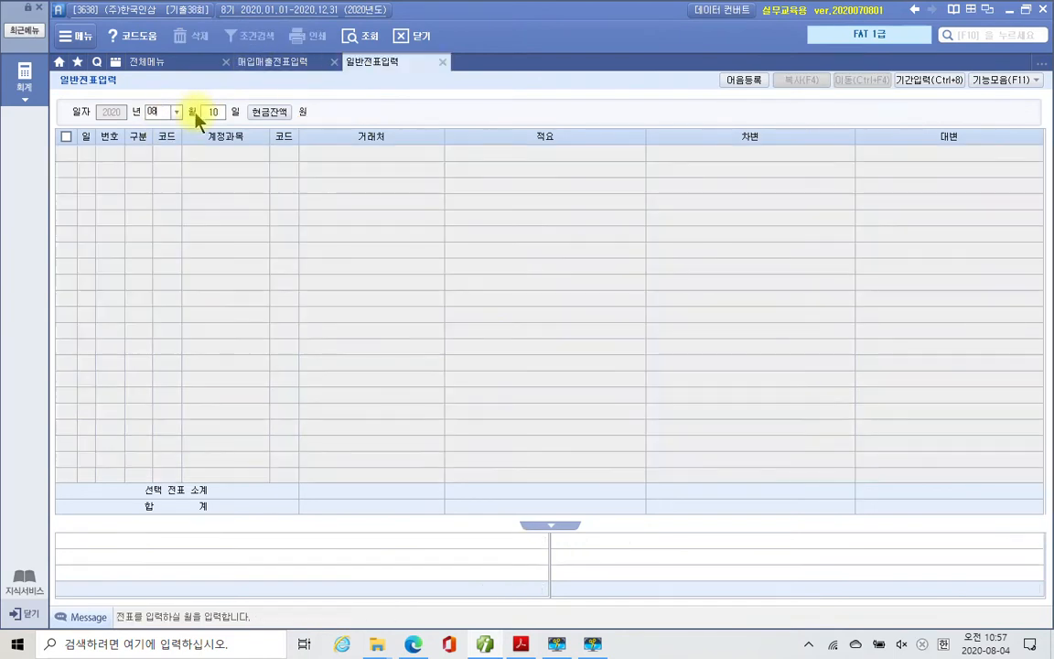
pyautogui.click(177, 112)
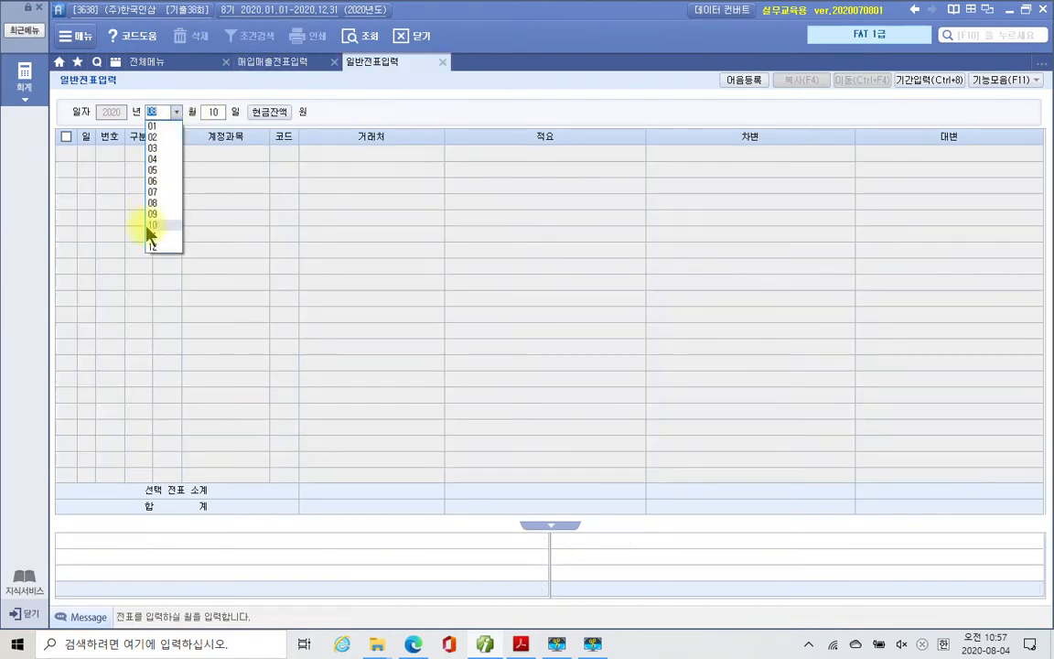
pyautogui.click(151, 251)
pyautogui.write('31')
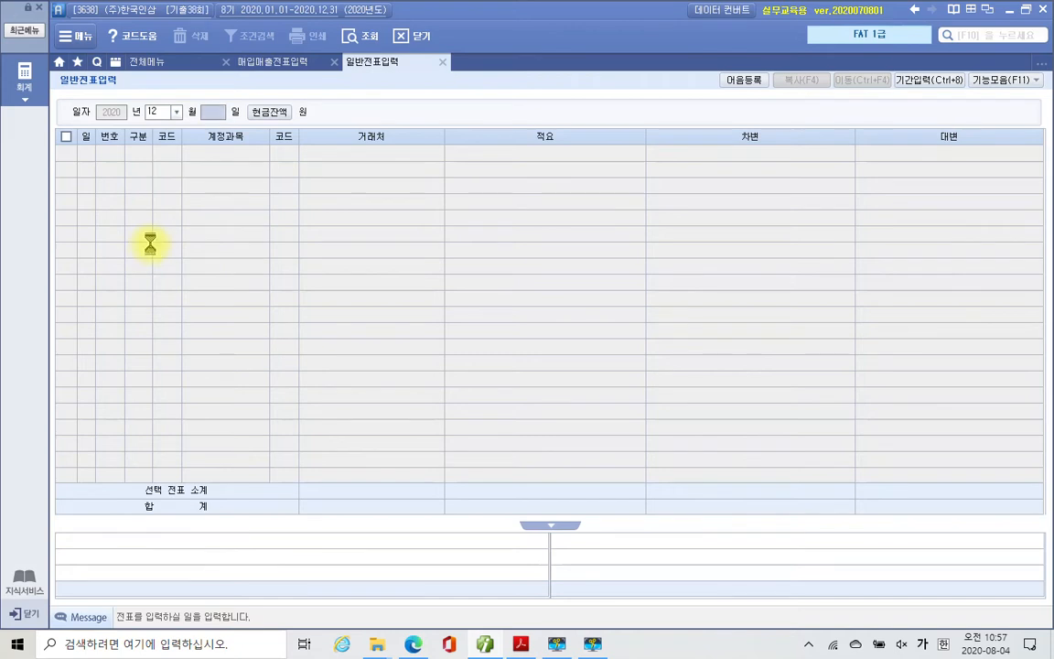
pyautogui.press('Return')
# Step: Start a debit (차변) line and assign it account 181 만기보유증권
pyautogui.write('3')
pyautogui.press('Return')
pyautogui.write('매기')
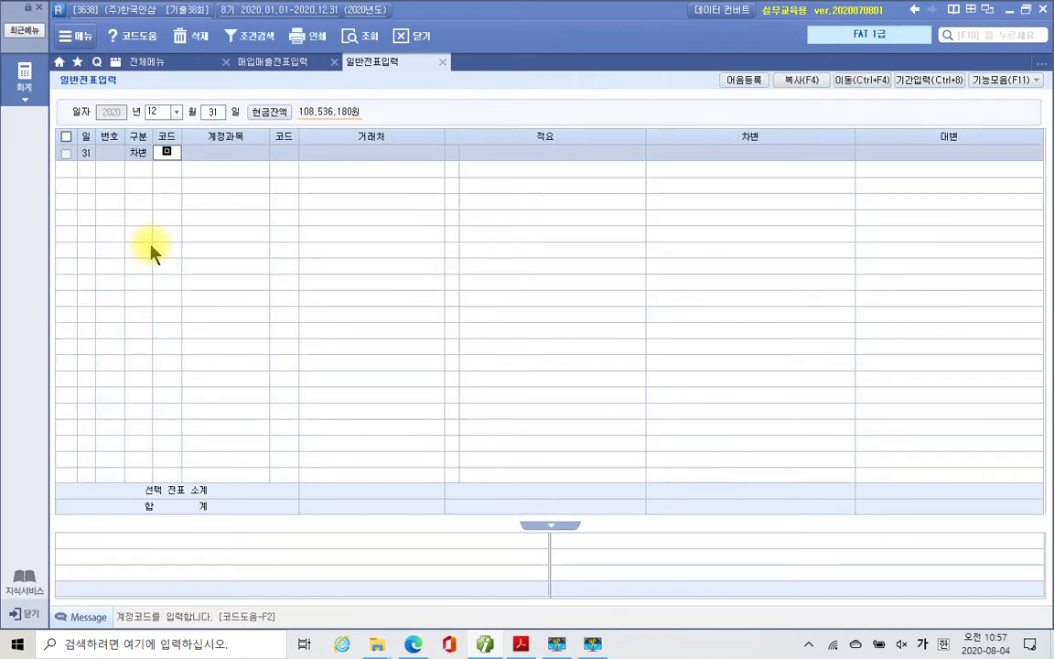
pyautogui.press('Return')
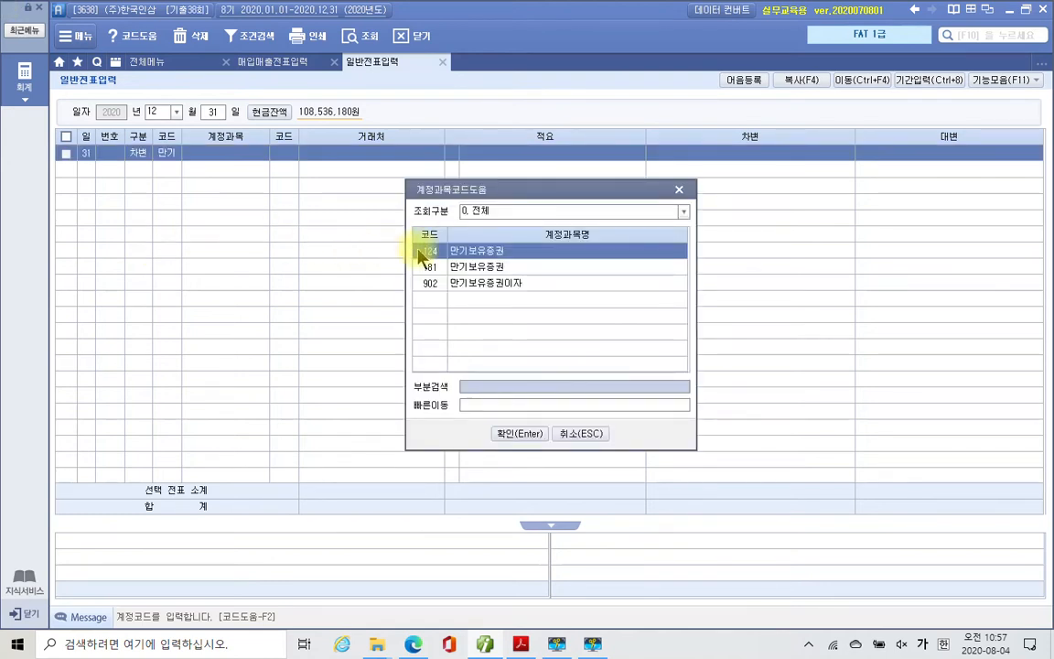
pyautogui.click(492, 272)
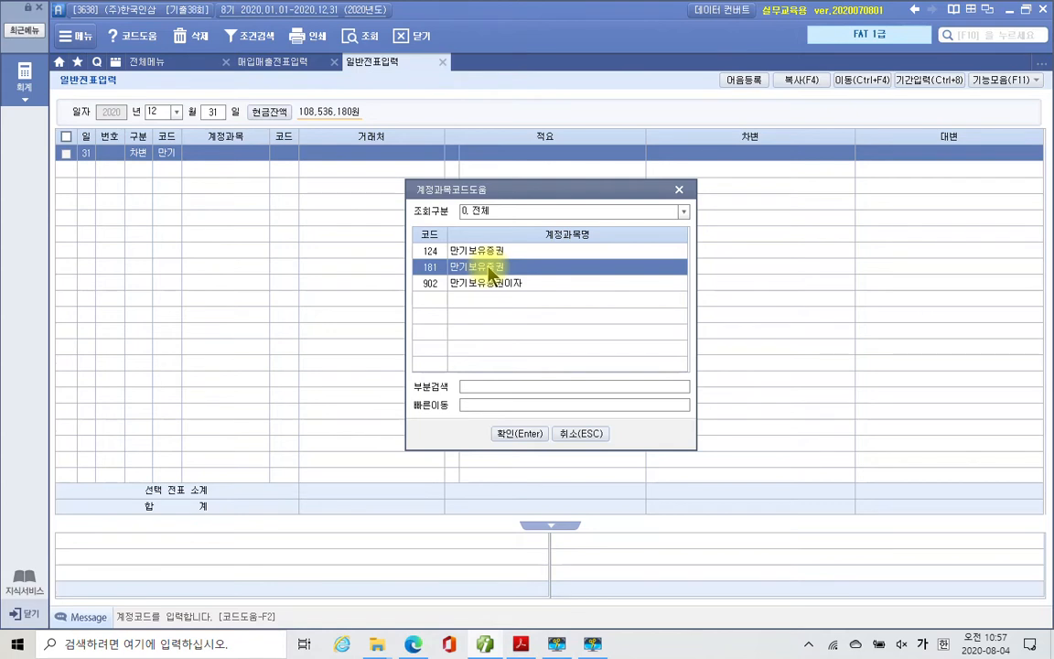
pyautogui.click(519, 435)
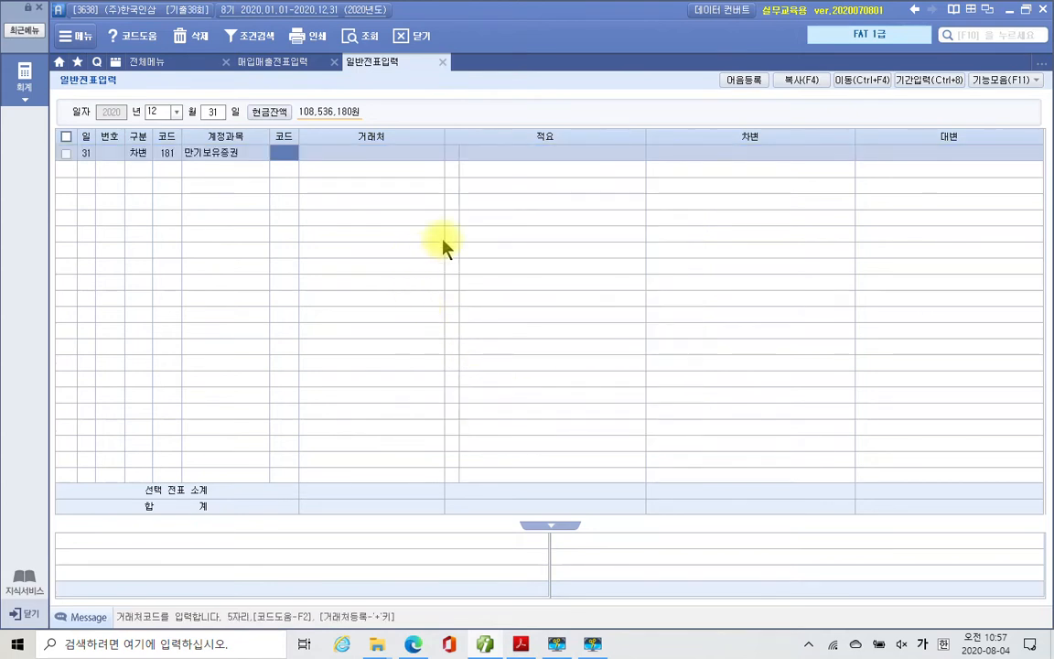
# Step: Leave the debit line's client and description blank and enter 19,000,000 as its debit amount
pyautogui.press('Return')
pyautogui.press('Return')
pyautogui.press('Return')
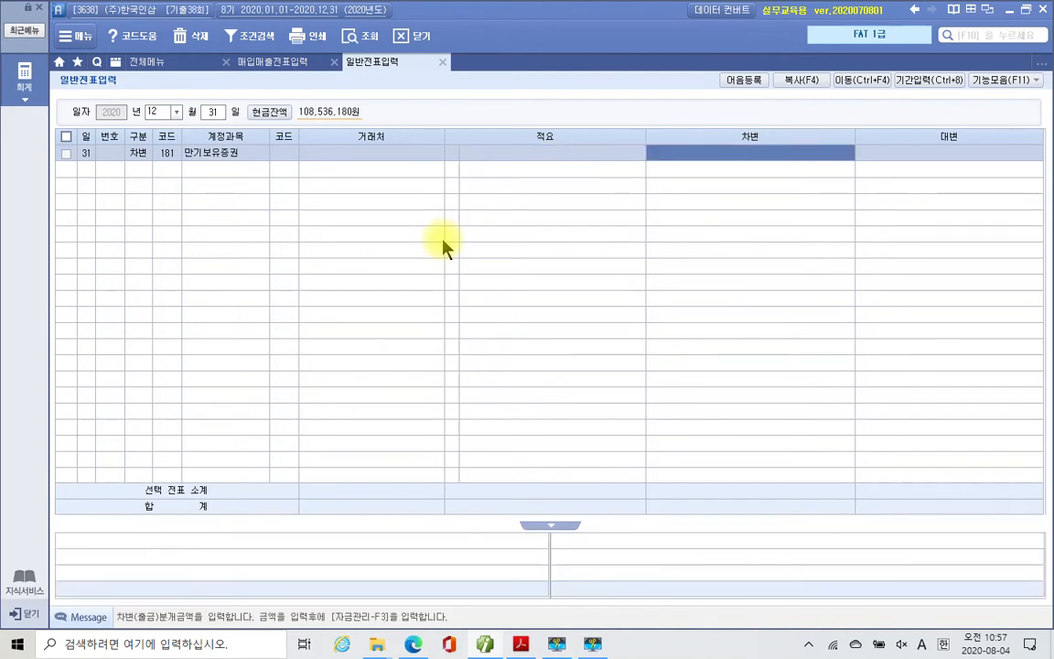
pyautogui.write('15')
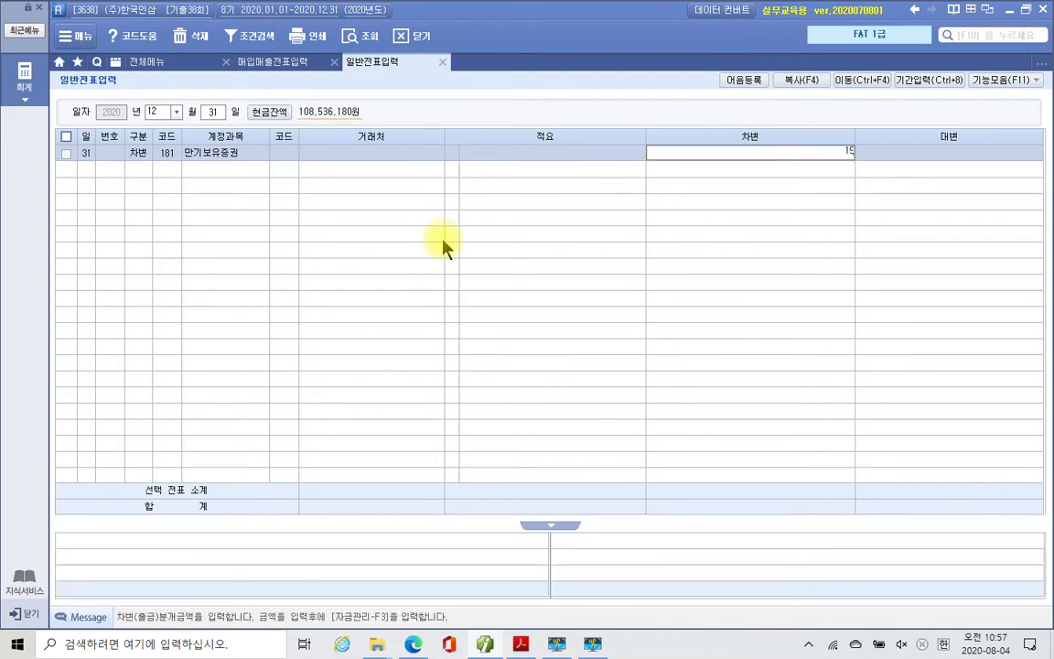
pyautogui.write('000,000')
pyautogui.press('Return')
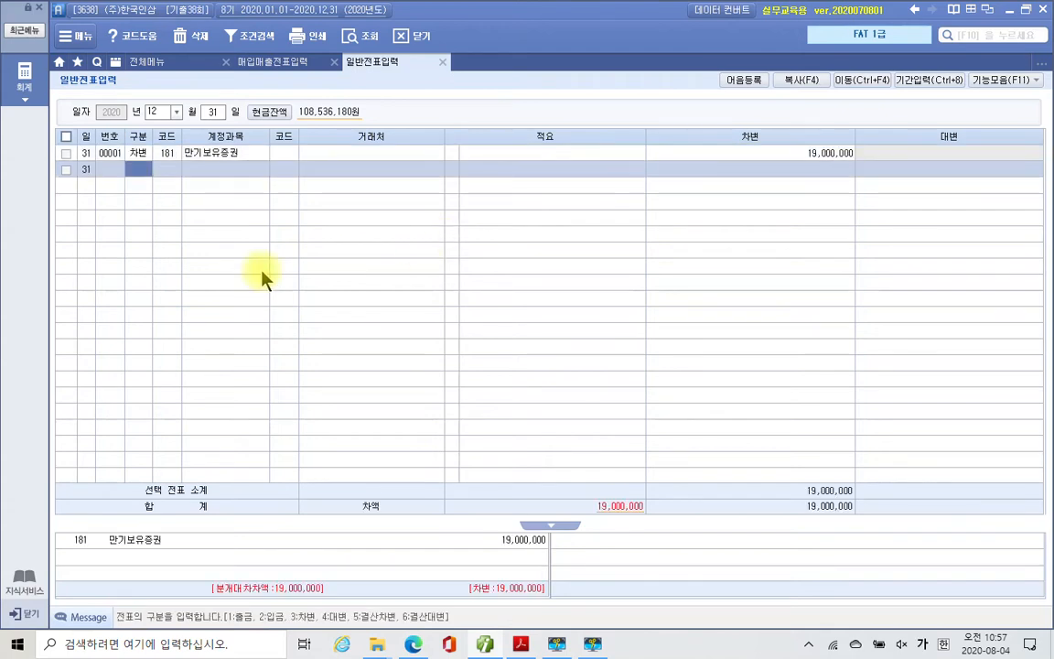
# Step: Change the December 31 debit (차변) line's account to 178 매도가능증권, keeping its client and amount as entered
pyautogui.click(140, 154)
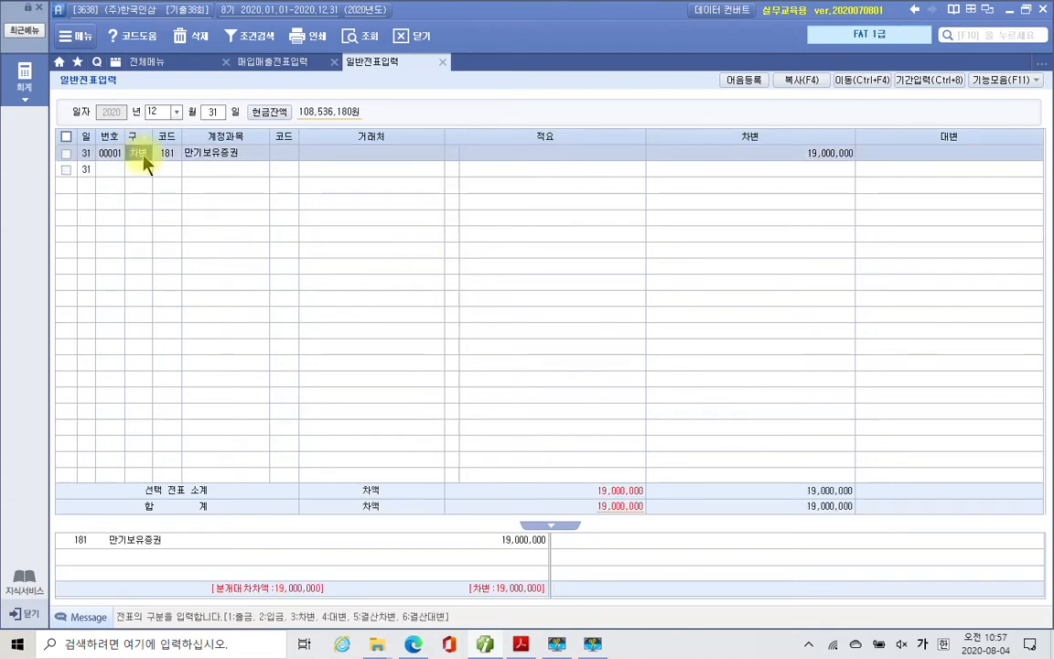
pyautogui.write('3')
pyautogui.click(167, 154)
pyautogui.write('매도')
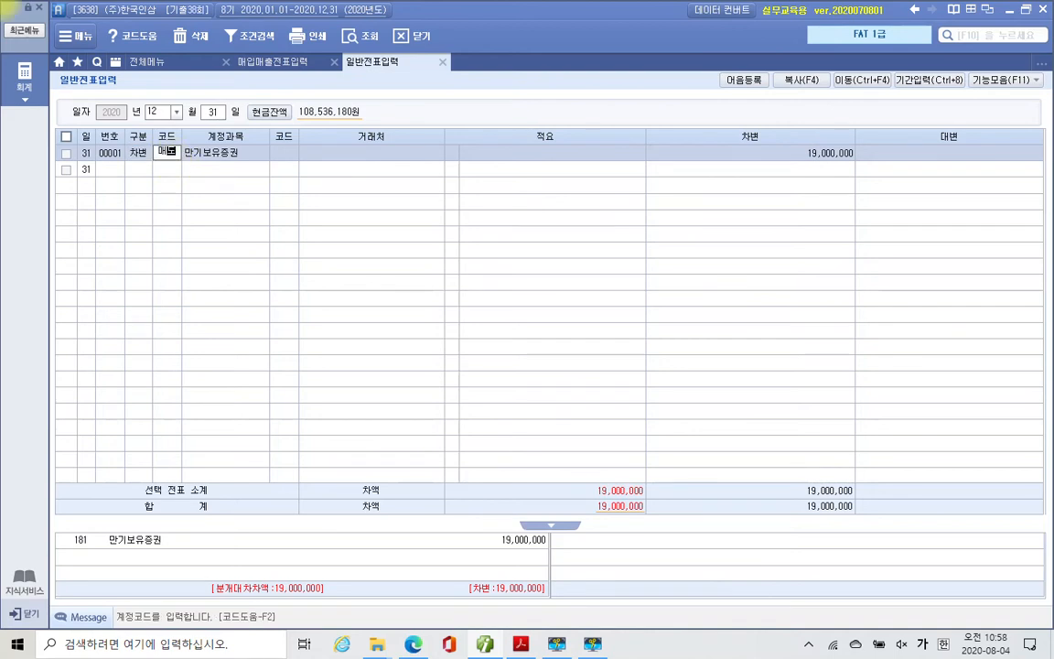
pyautogui.press('Return')
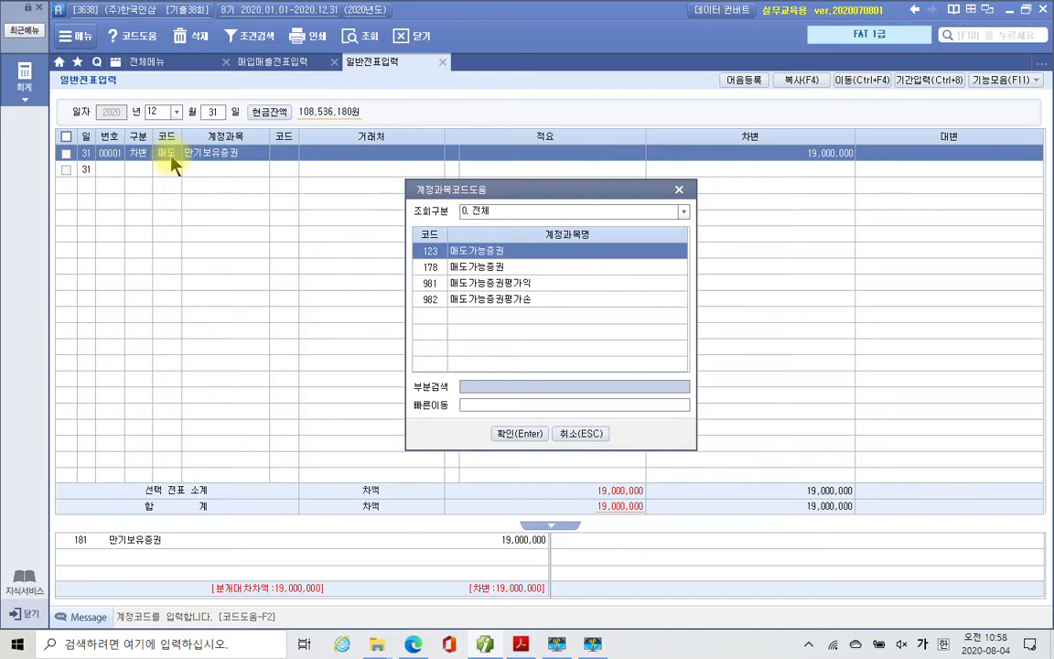
pyautogui.press('Down')
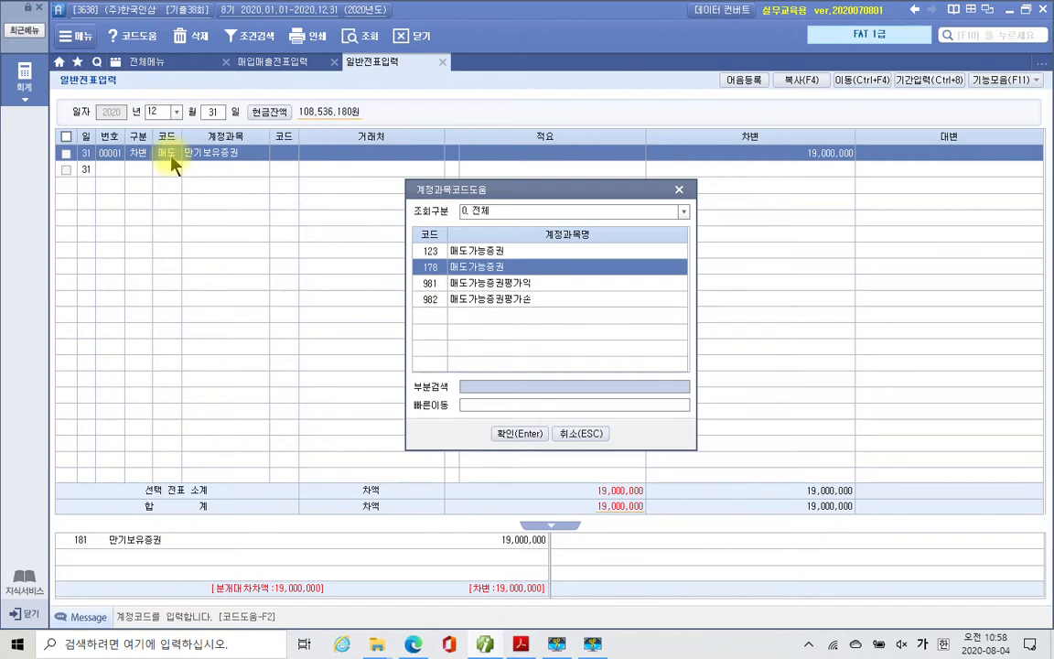
pyautogui.press('Return')
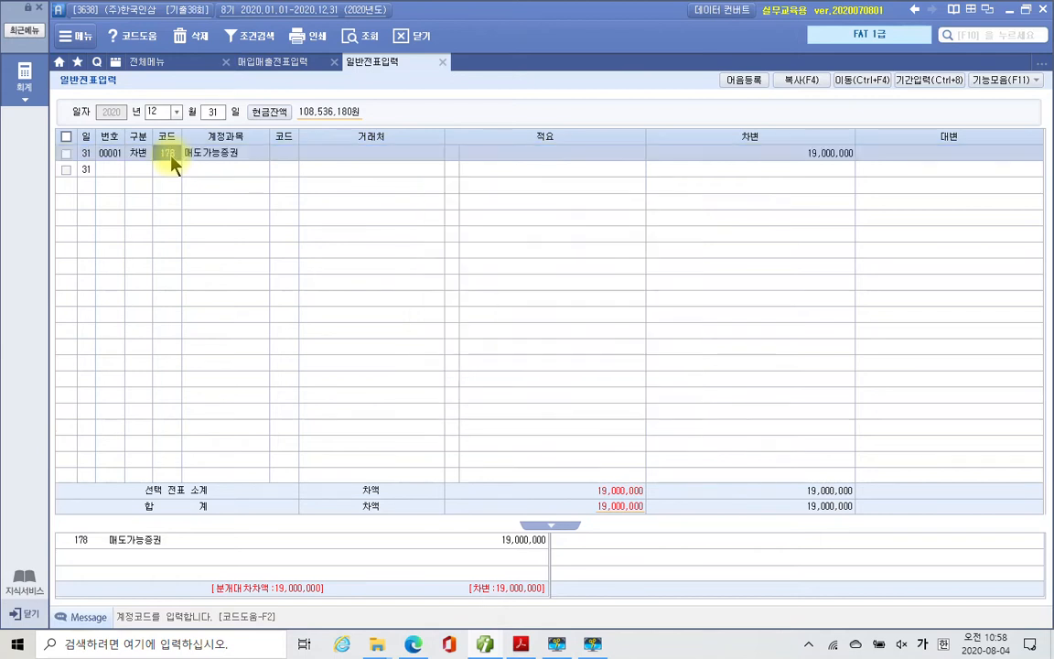
pyautogui.press('Return')
pyautogui.press('Return')
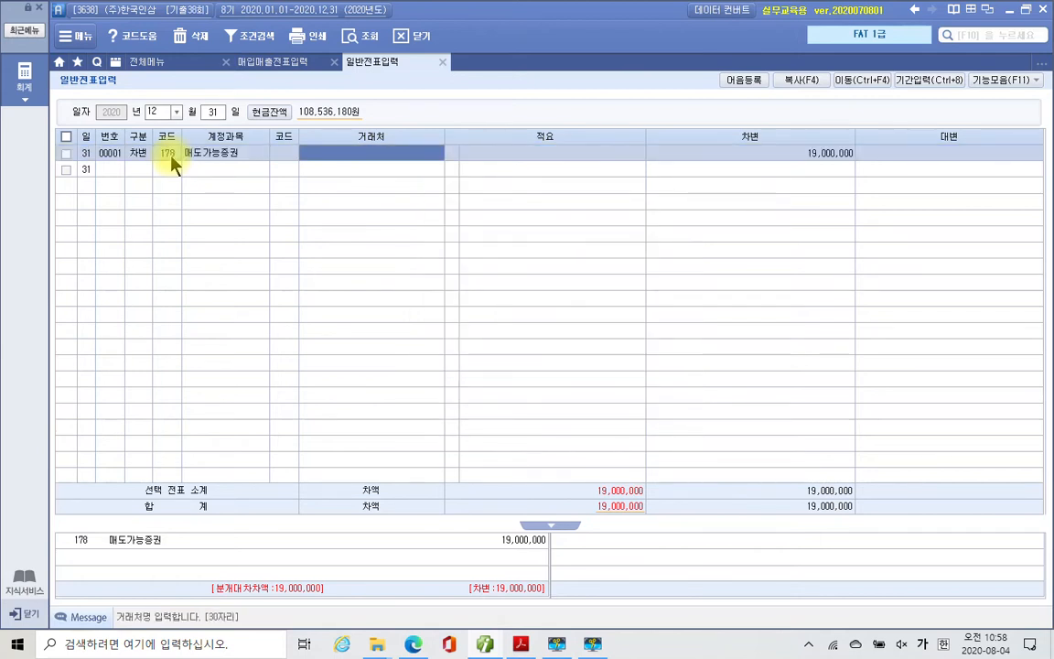
pyautogui.press('Return')
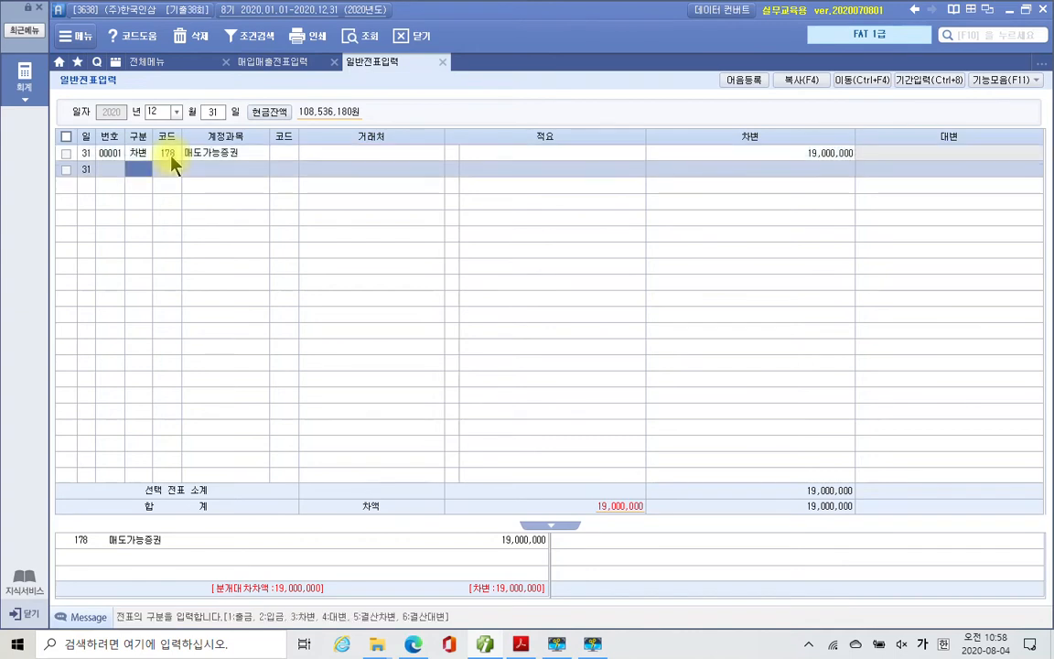
# Step: Start a credit (대변) line below the debit line and assign it account 981 매도가능증권평가익
pyautogui.press('4')
pyautogui.write('매도')
pyautogui.press('Return')
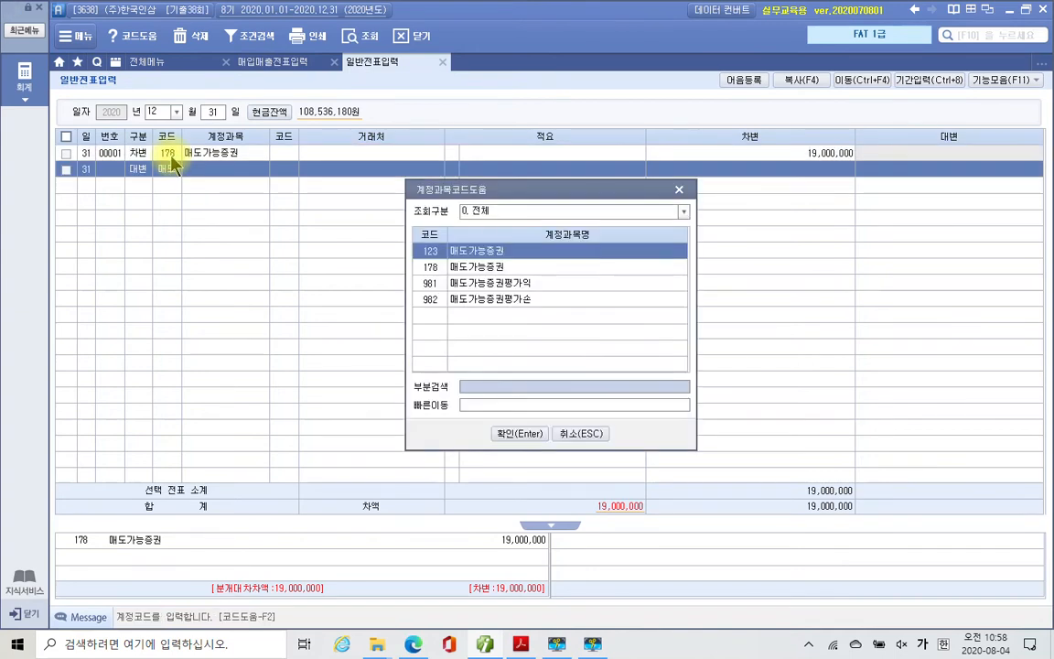
pyautogui.press('Down')
pyautogui.press('Down')
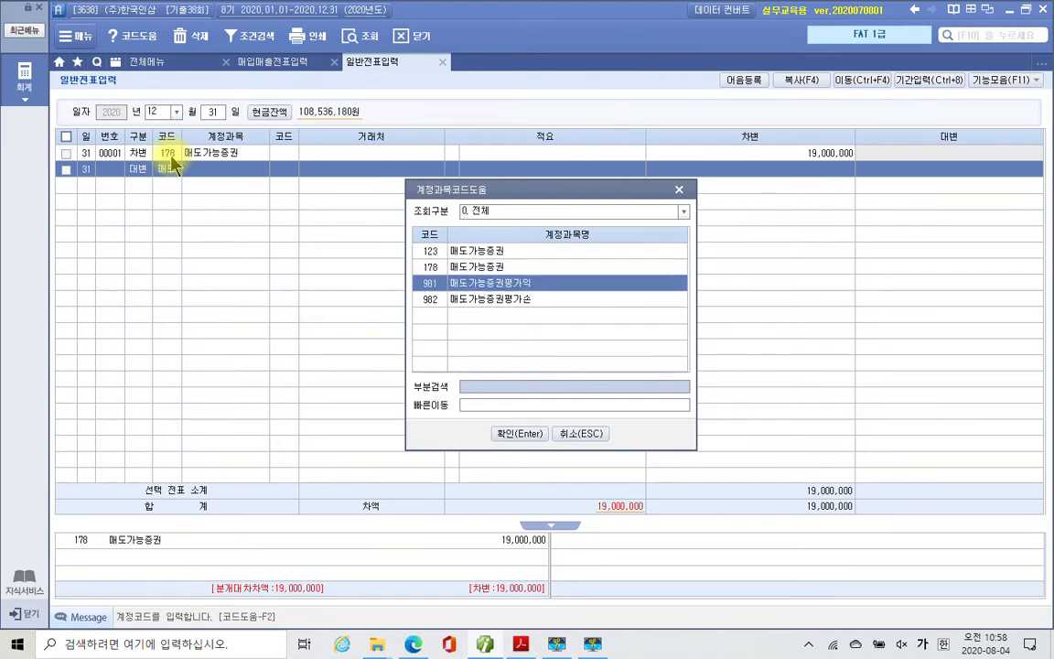
pyautogui.press('Return')
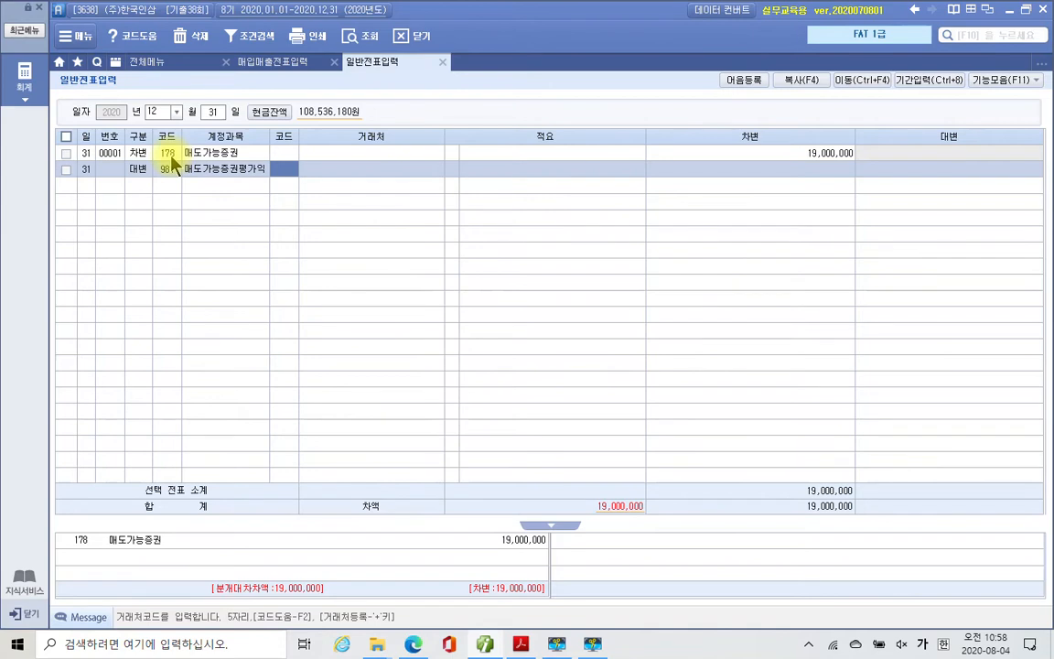
# Step: Leave the credit line's client and description blank and enter 19,000,000 as its credit amount
pyautogui.press('Return')
pyautogui.press('Return')
pyautogui.press('Return')
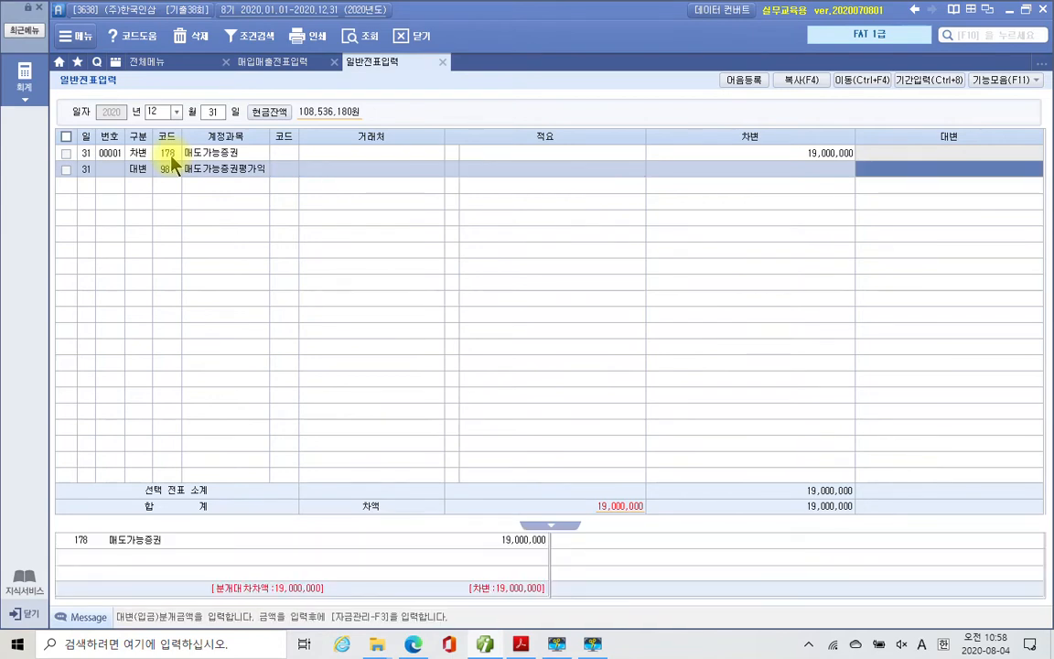
pyautogui.write('19000000')
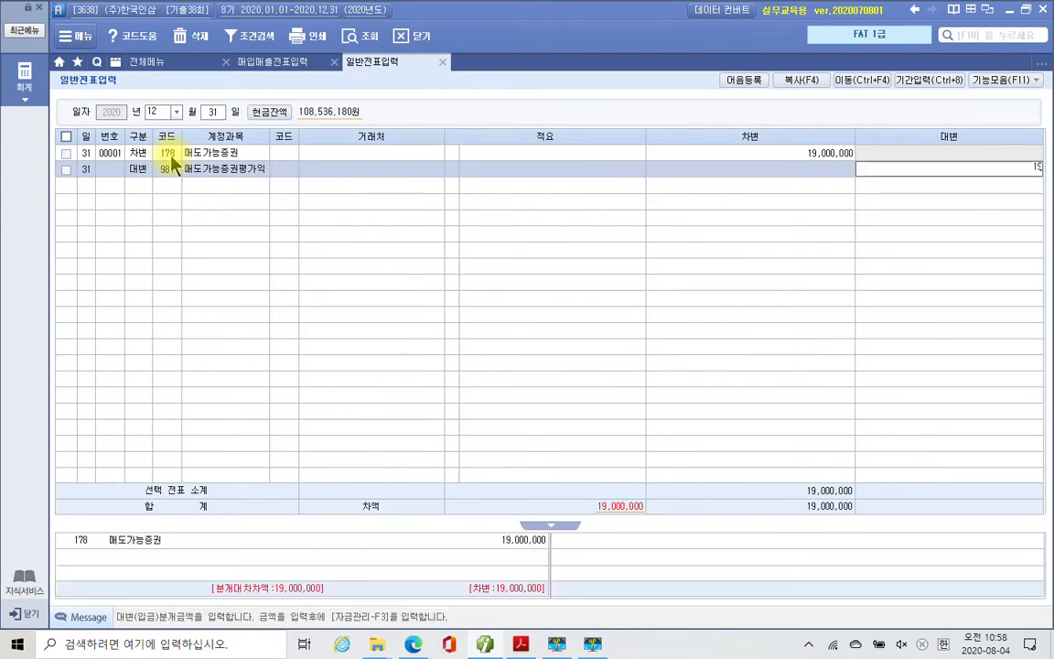
pyautogui.press('Return')
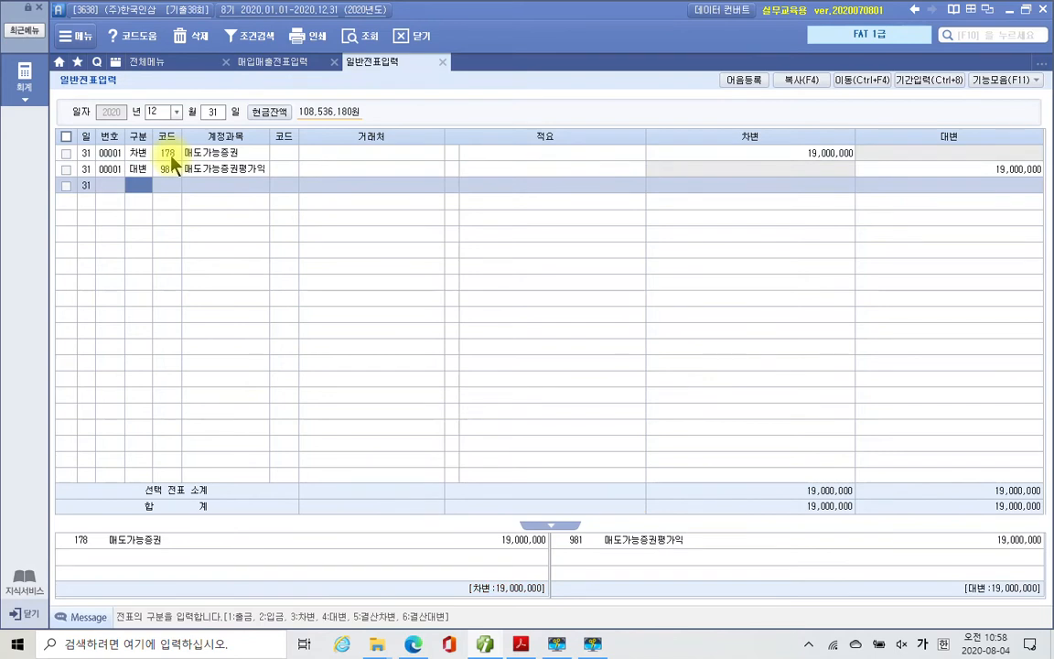
pyautogui.click(168, 170)
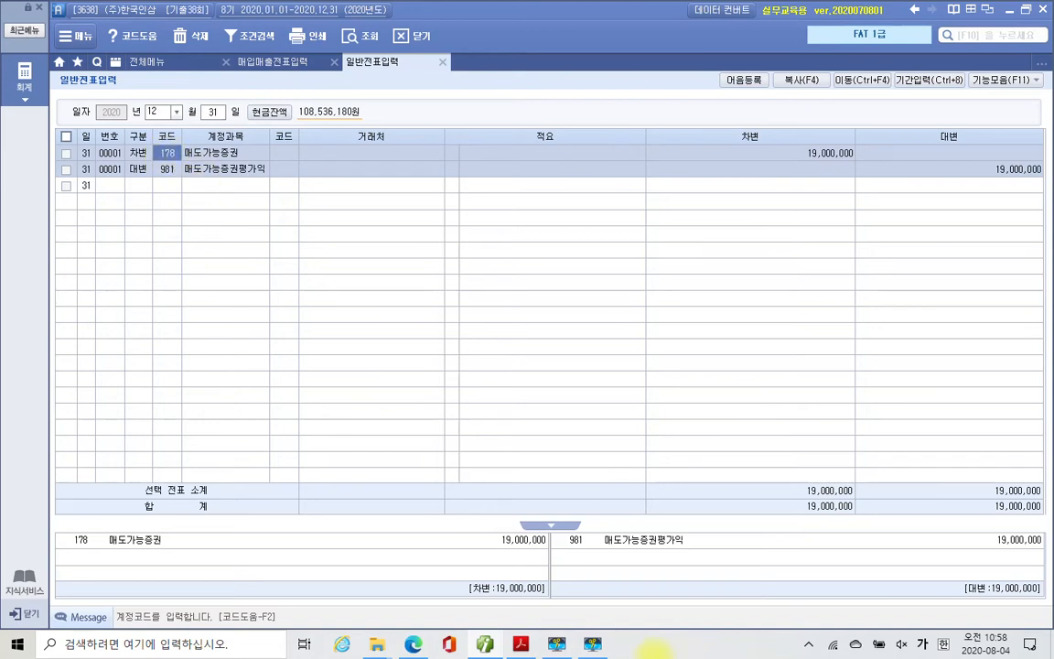
# Step: Switch to the exercise PDF and highlight "대하여 1%의 대손충당금을 보충법을" in item 2's 자료설명
pyautogui.click(519, 644)
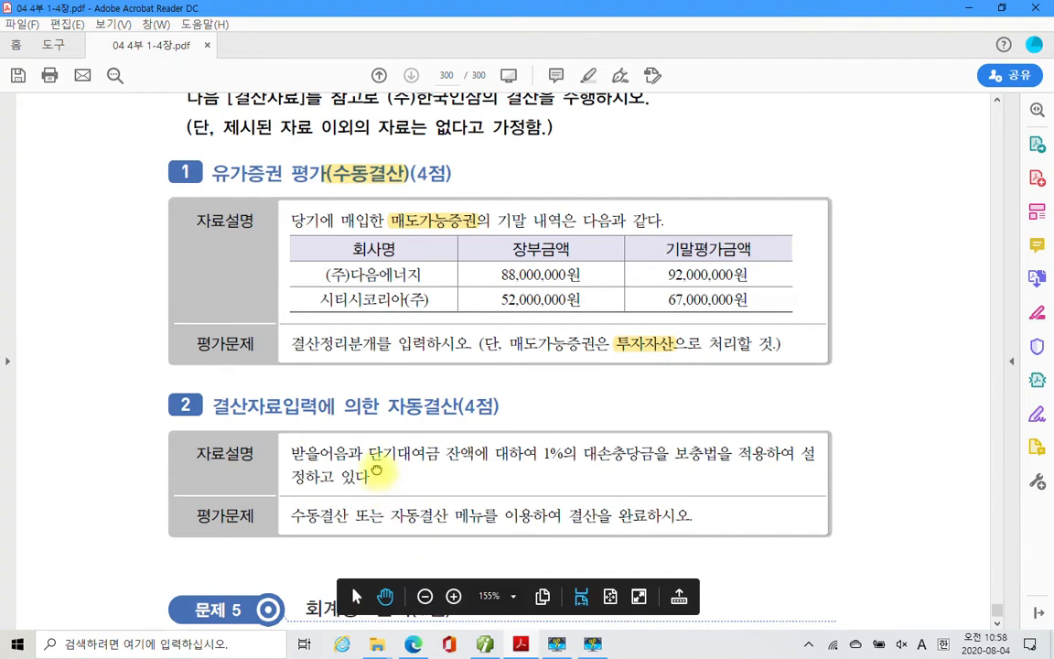
pyautogui.scroll(-1, 475, 481)
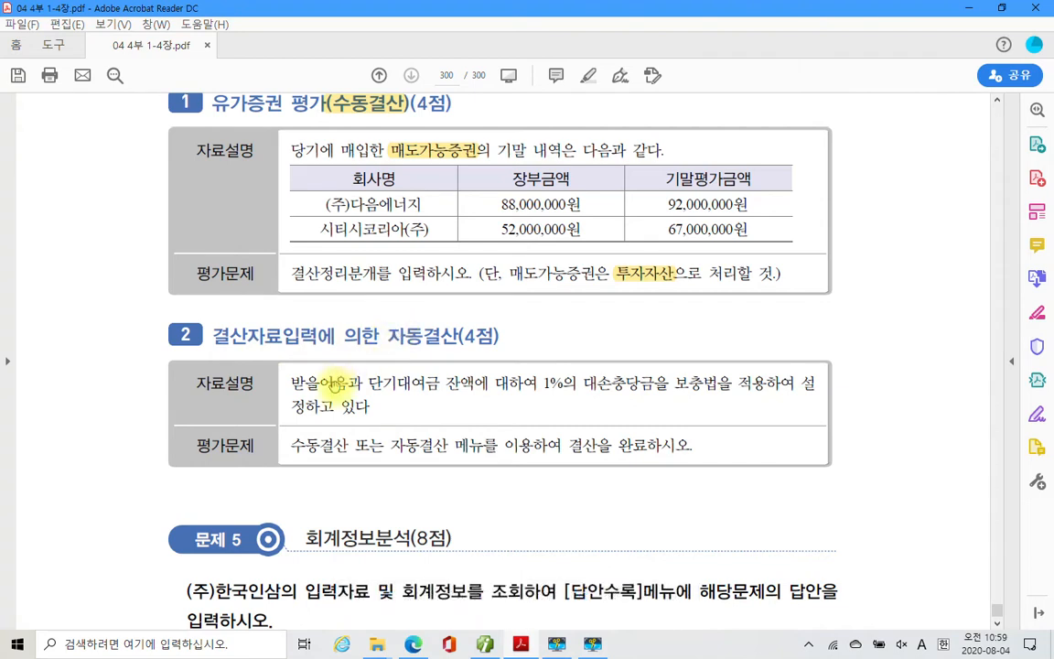
pyautogui.scroll(-1, 334, 384)
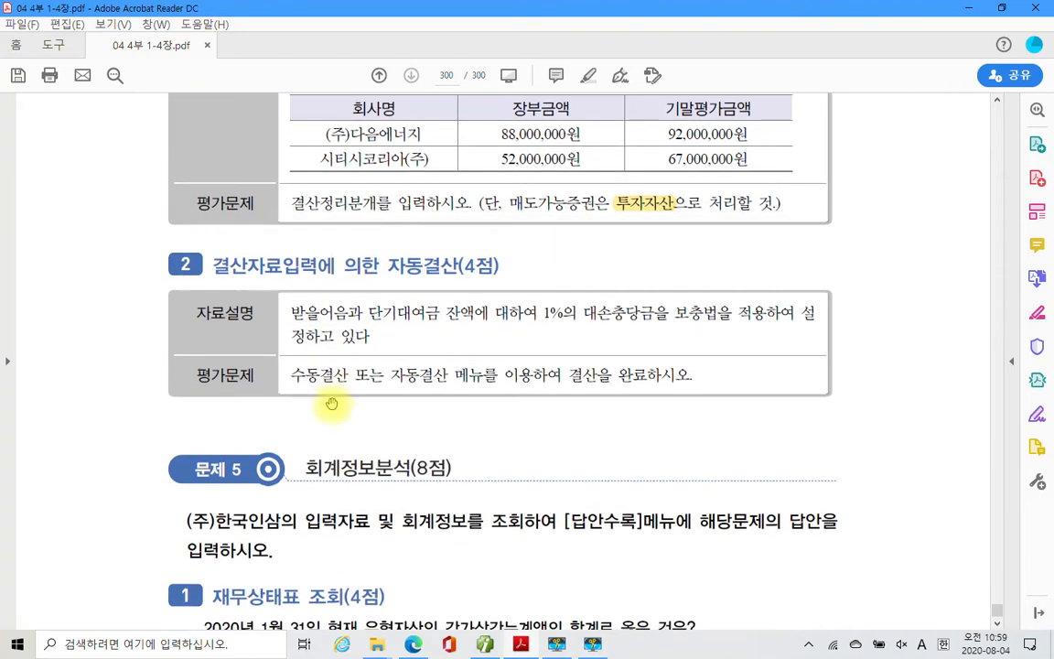
pyautogui.doubleClick(549, 313)
pyautogui.rightClick(555, 313)
pyautogui.click(609, 358)
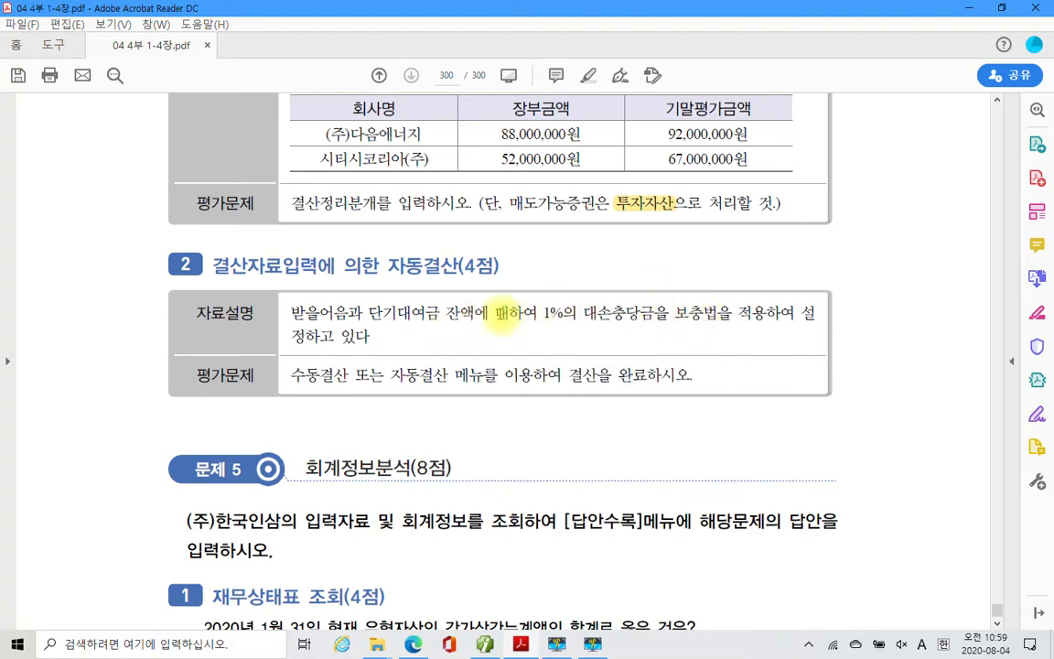
pyautogui.moveTo(495, 313); pyautogui.dragTo(732, 313)
pyautogui.rightClick(710, 320)
pyautogui.click(759, 362)
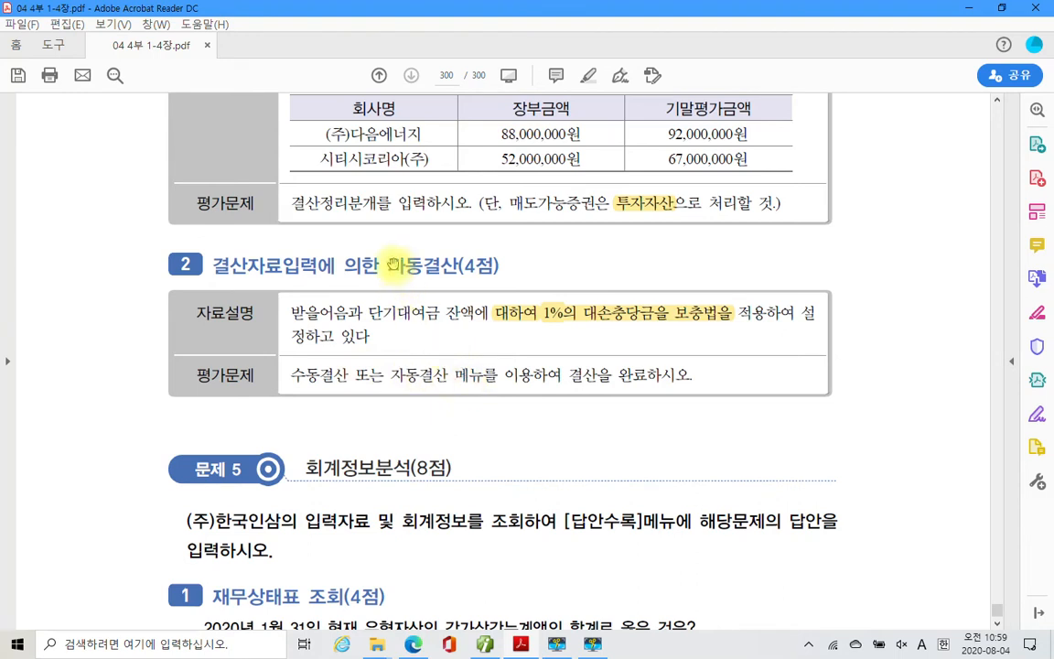
# Step: Highlight 자동결산 in item 2's heading, and temporarily underline 받을어음 and 단기대여금 in the 자료설명 before clearing the drawings
pyautogui.moveTo(389, 264); pyautogui.dragTo(461, 265)
pyautogui.rightClick(459, 265)
pyautogui.click(466, 309)
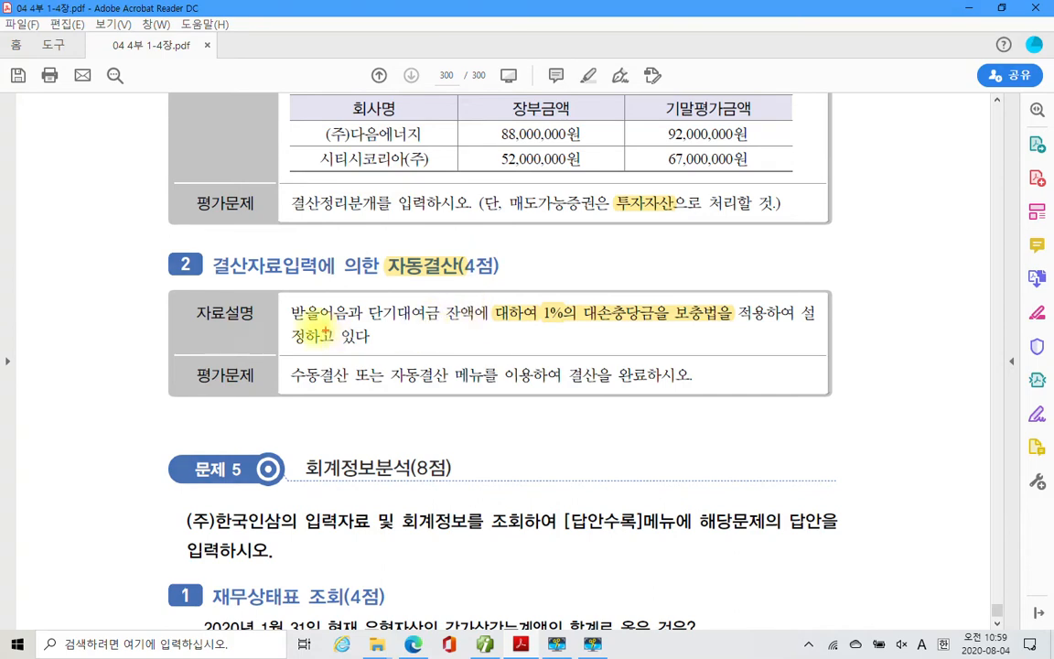
pyautogui.moveTo(289, 320); pyautogui.dragTo(424, 320)
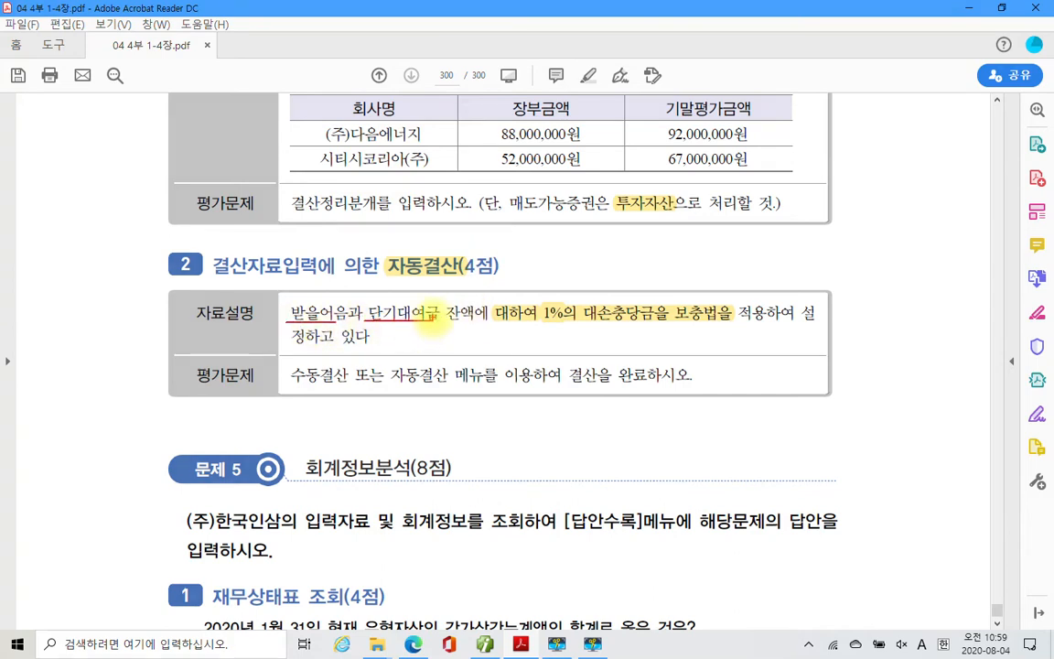
pyautogui.press('Escape')
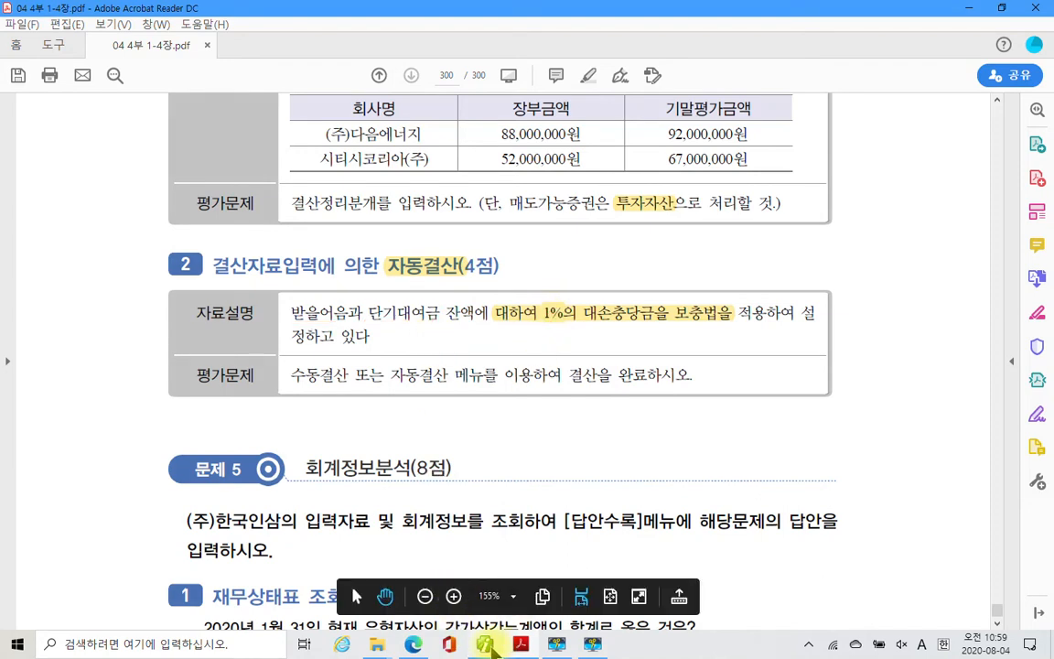
# Step: Switch to the accounting program, look up the 합계잔액시산표 as of December 31, and mark the 받을어음 debit balance
pyautogui.click(487, 644)
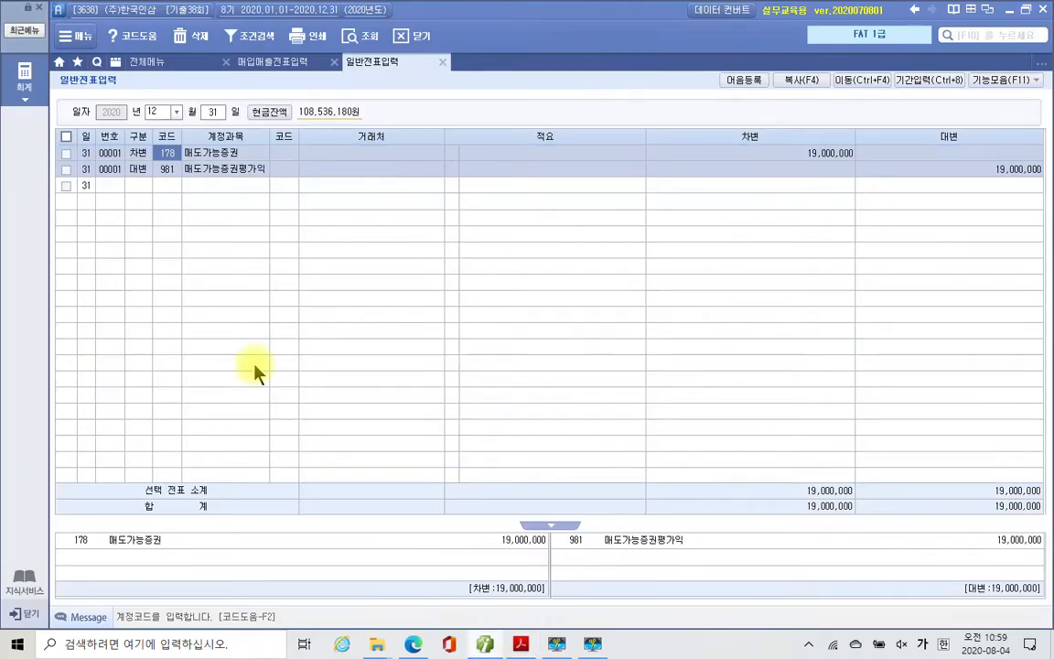
pyautogui.click(145, 61)
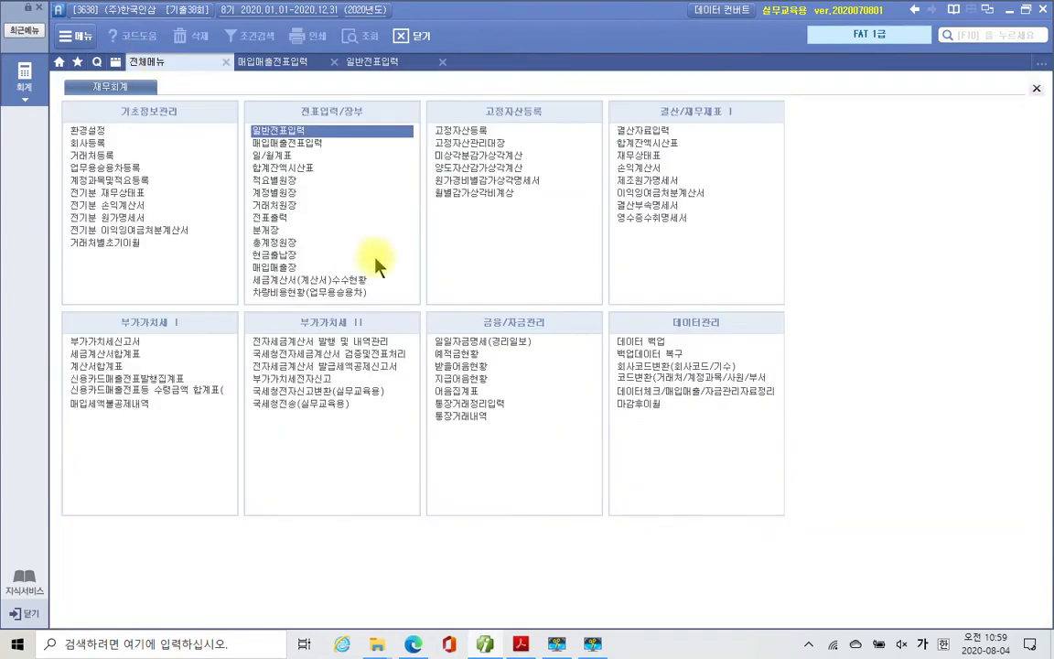
pyautogui.click(303, 169)
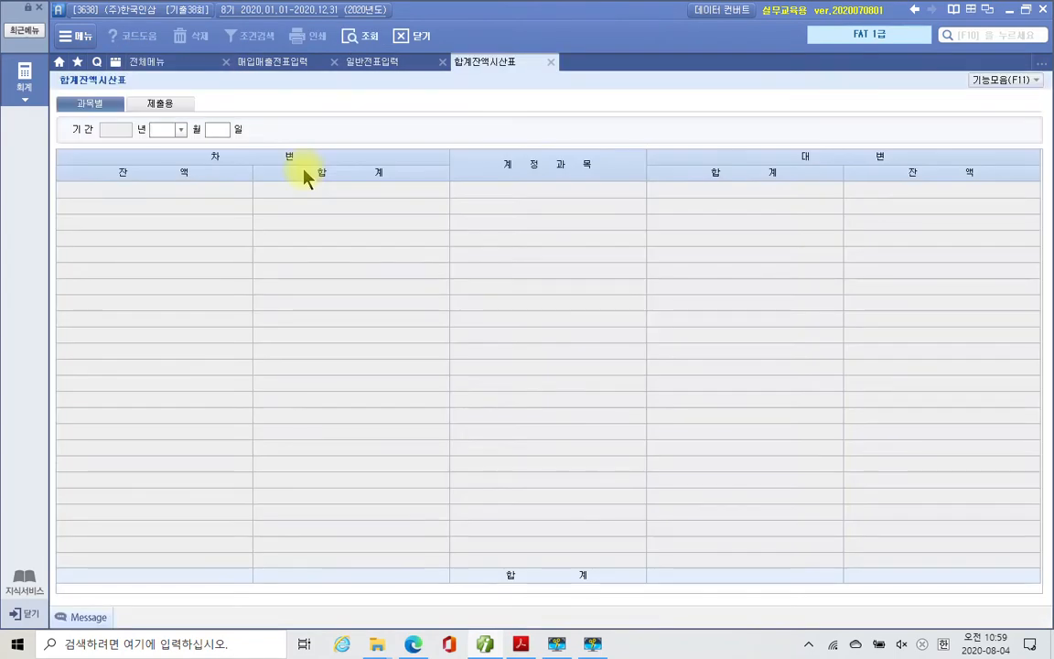
pyautogui.write('12')
pyautogui.press('Return')
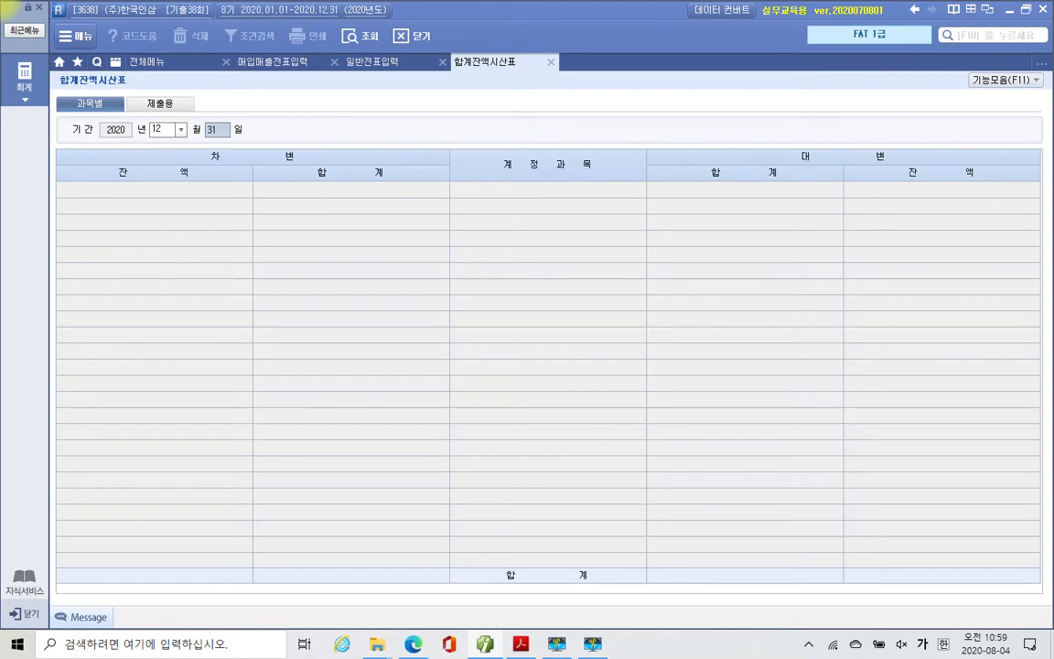
pyautogui.press('Return')
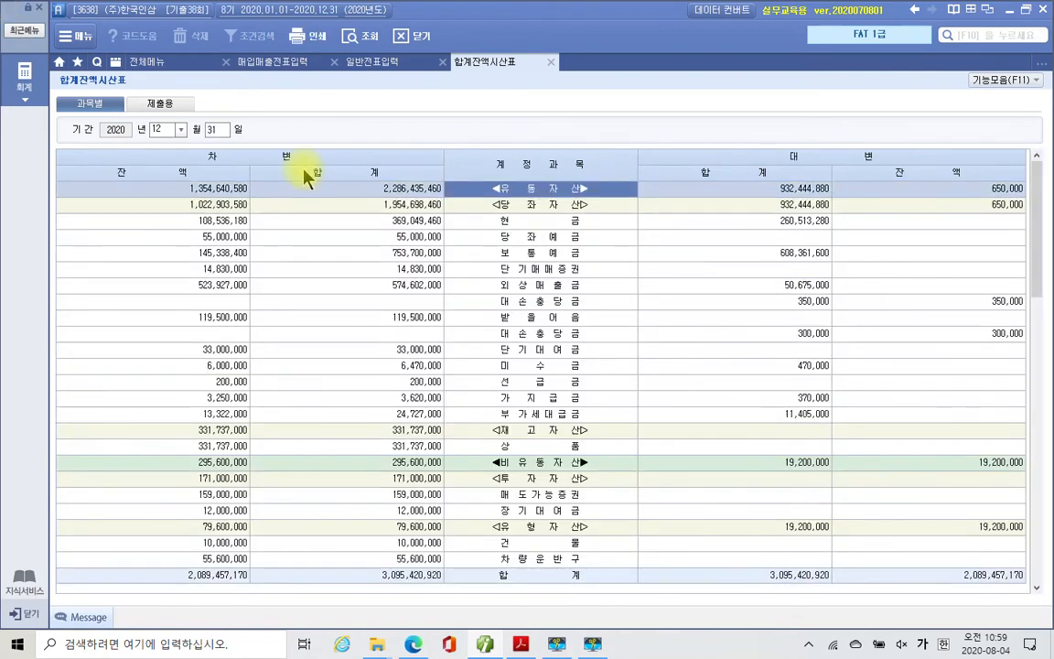
pyautogui.click(539, 317)
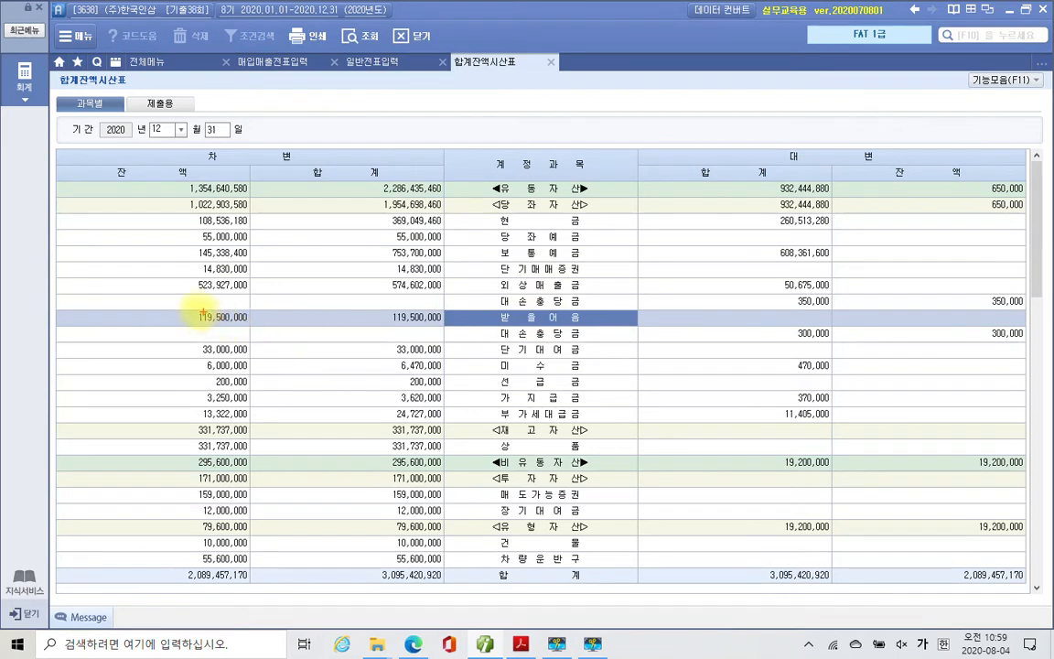
pyautogui.moveTo(175, 306); pyautogui.dragTo(260, 328)
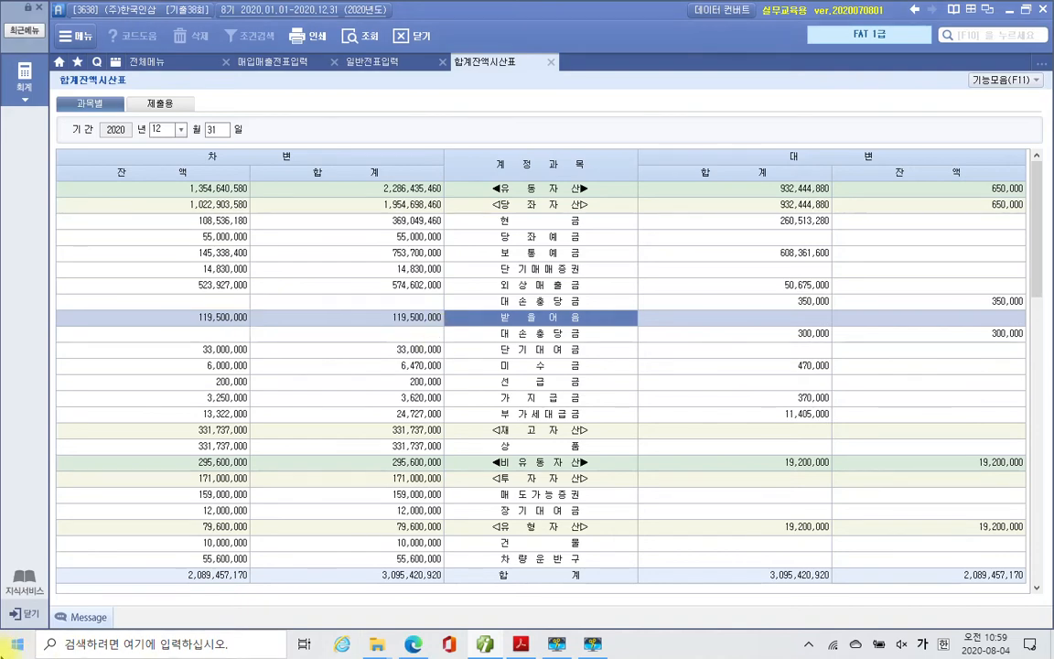
# Step: Open the Windows calculator as a smaller window and move it clear of the trial balance's debit balances
pyautogui.click(15, 645)
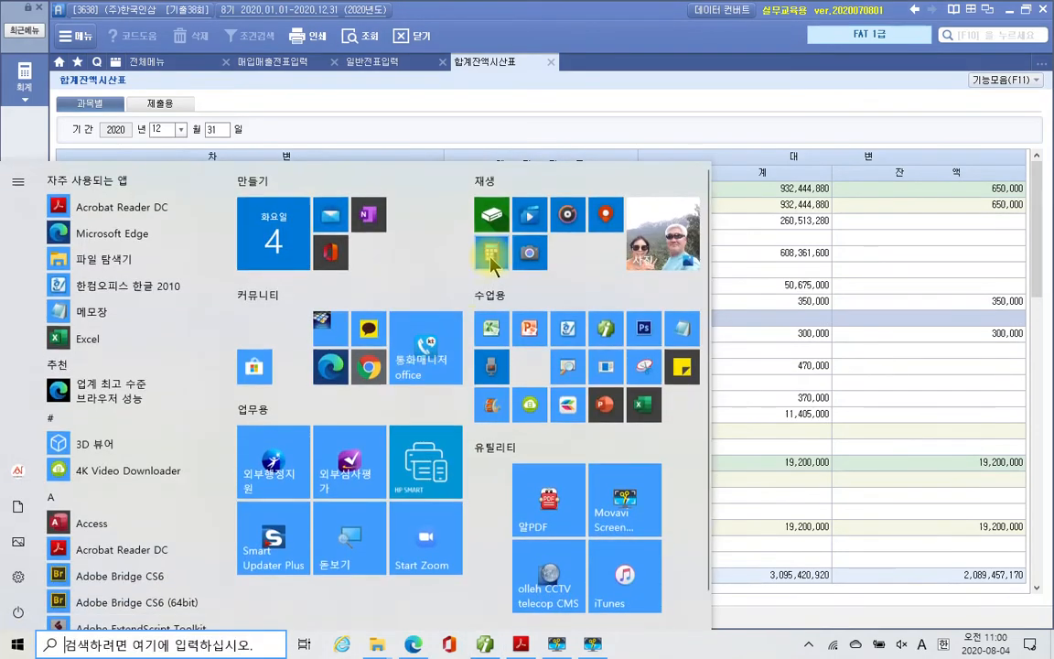
pyautogui.press('Escape')
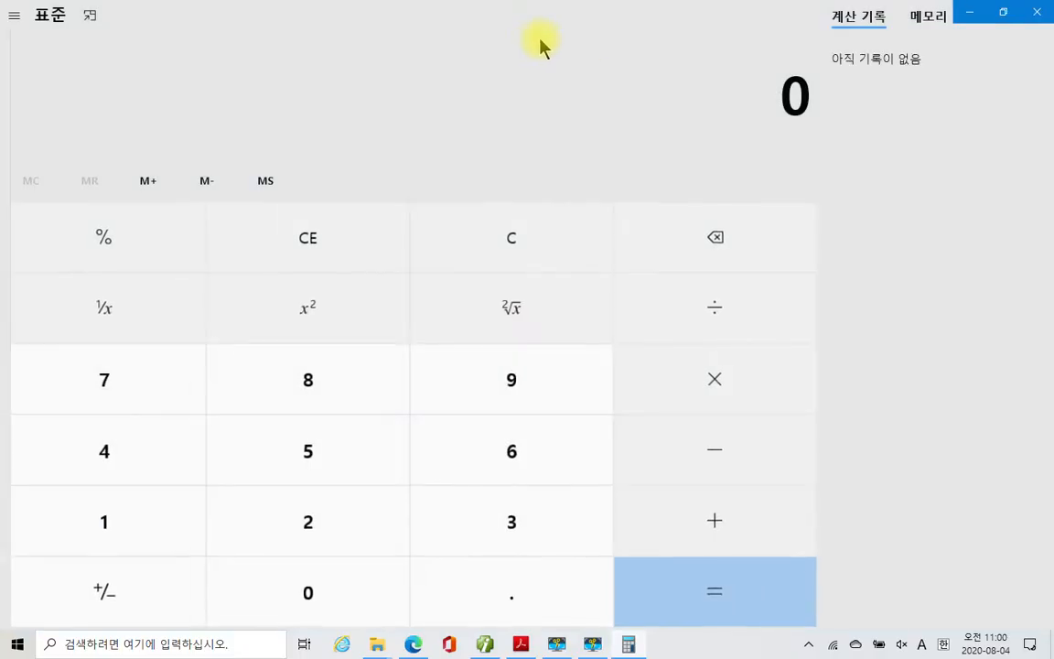
pyautogui.click(1003, 13)
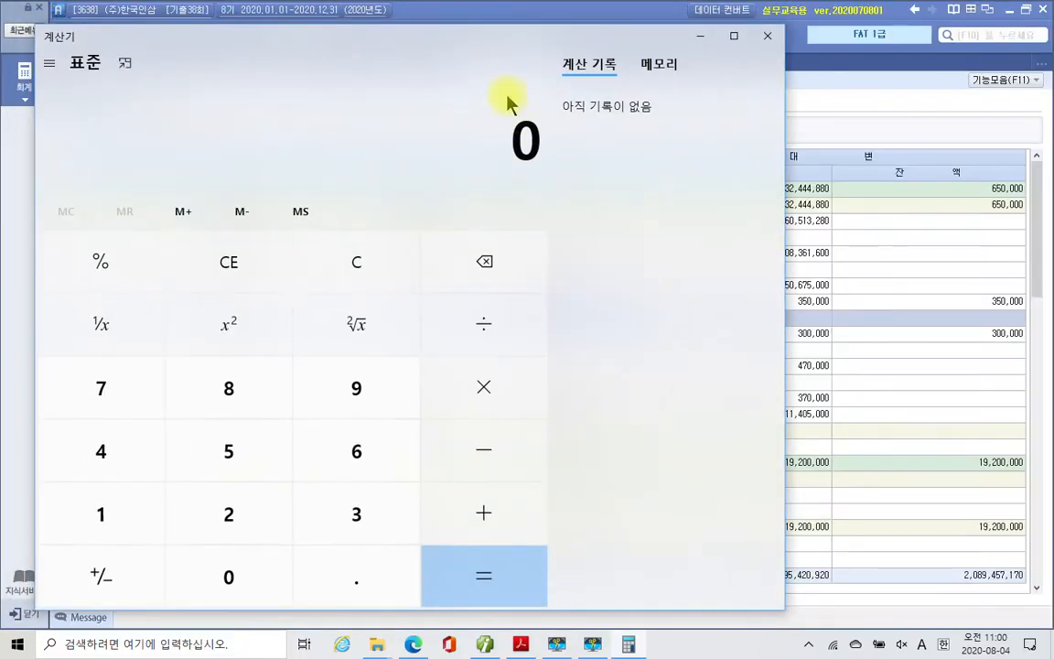
pyautogui.moveTo(455, 44); pyautogui.dragTo(825, 135)
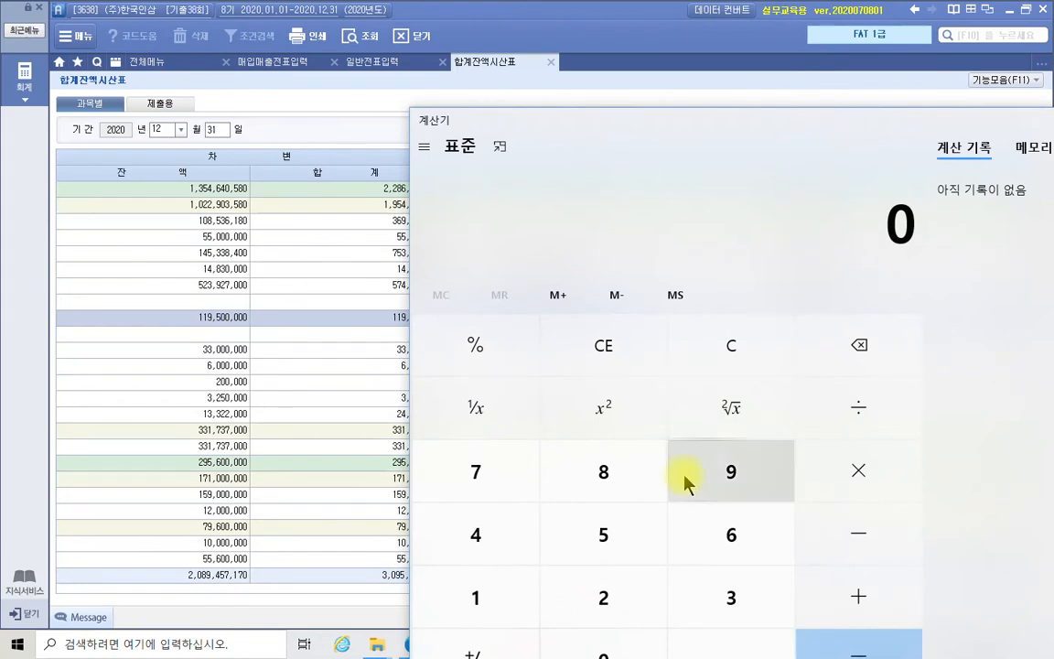
# Step: Enter 1195000 in the calculator as 1% of the 받을어음 balance
pyautogui.click(518, 590)
pyautogui.click(519, 590)
pyautogui.click(729, 488)
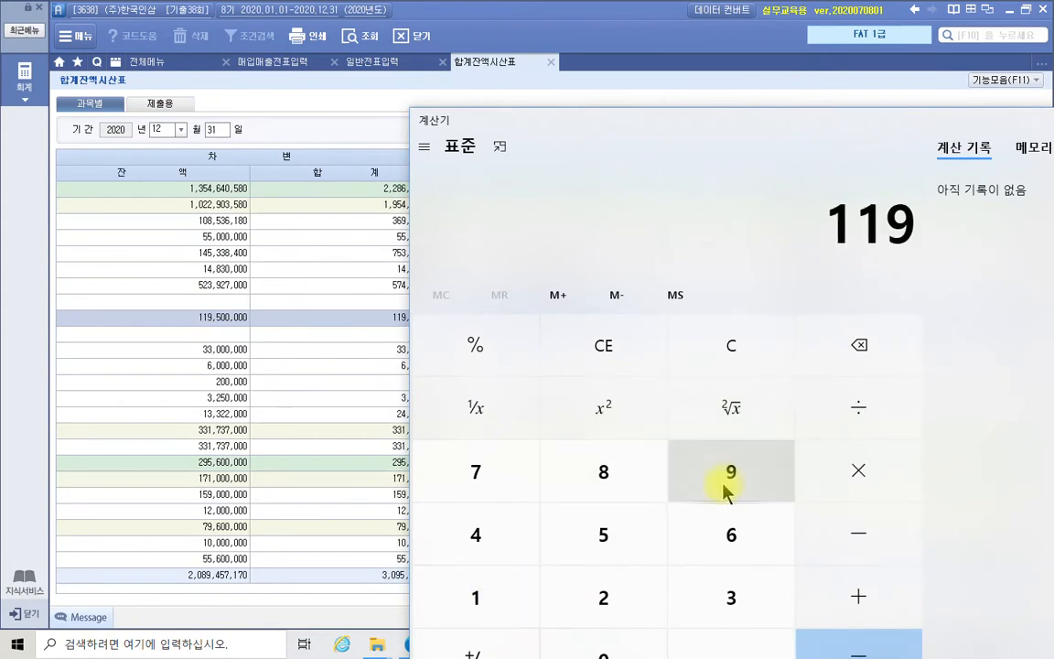
pyautogui.click(619, 558)
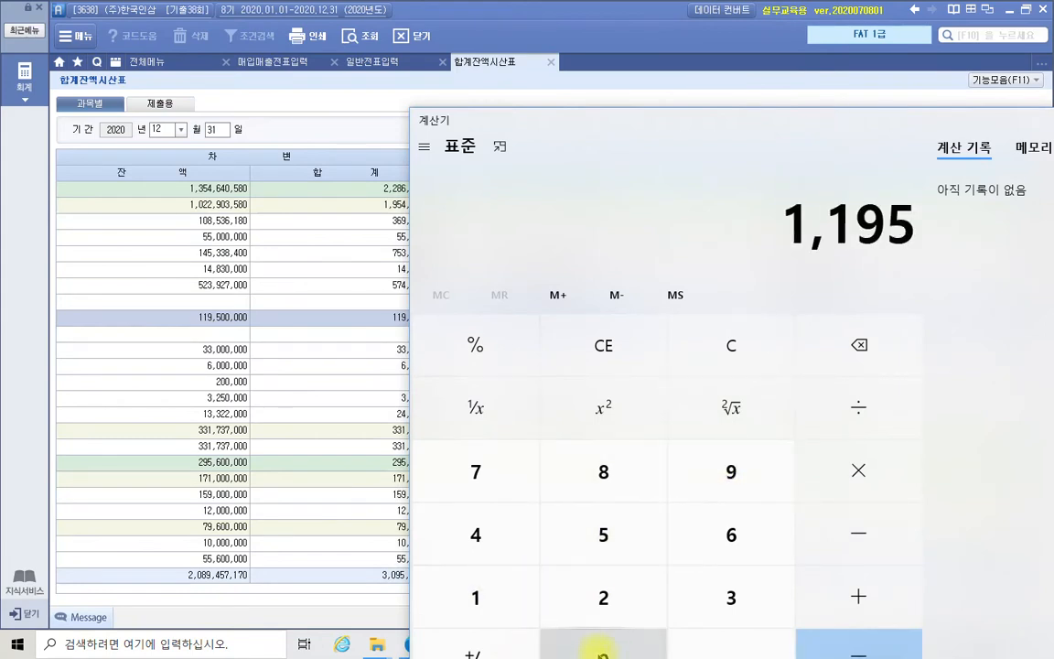
pyautogui.click(602, 650)
pyautogui.click(602, 650)
pyautogui.click(603, 651)
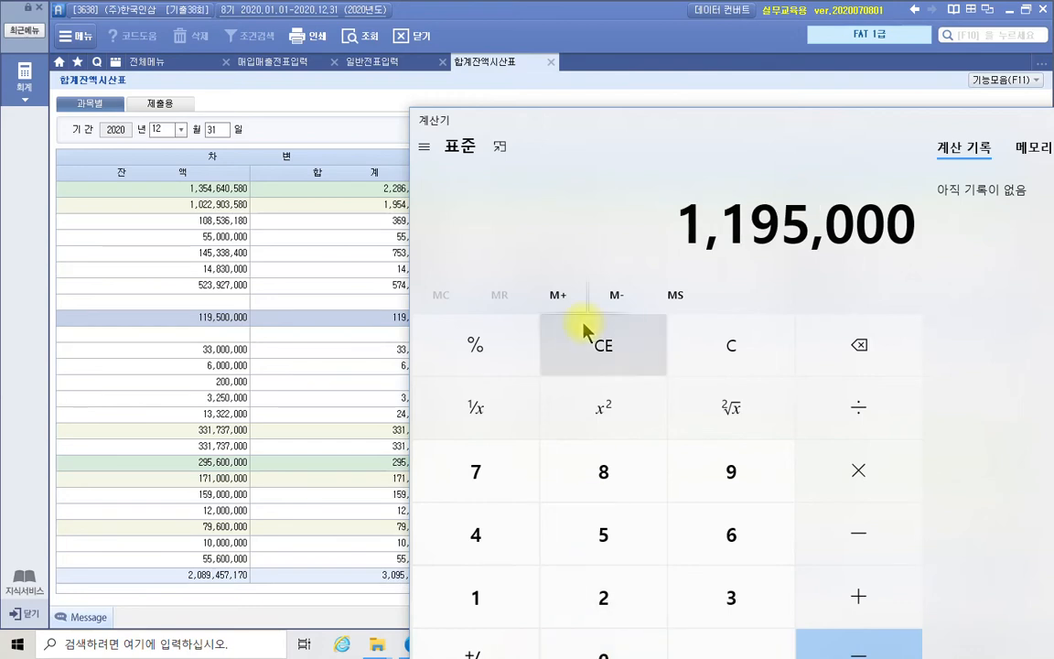
# Step: Move the calculator fully into view and subtract the existing 대손충당금 of 300000 from the entered amount
pyautogui.moveTo(571, 126); pyautogui.dragTo(458, 362)
pyautogui.moveTo(727, 363); pyautogui.dragTo(668, 217)
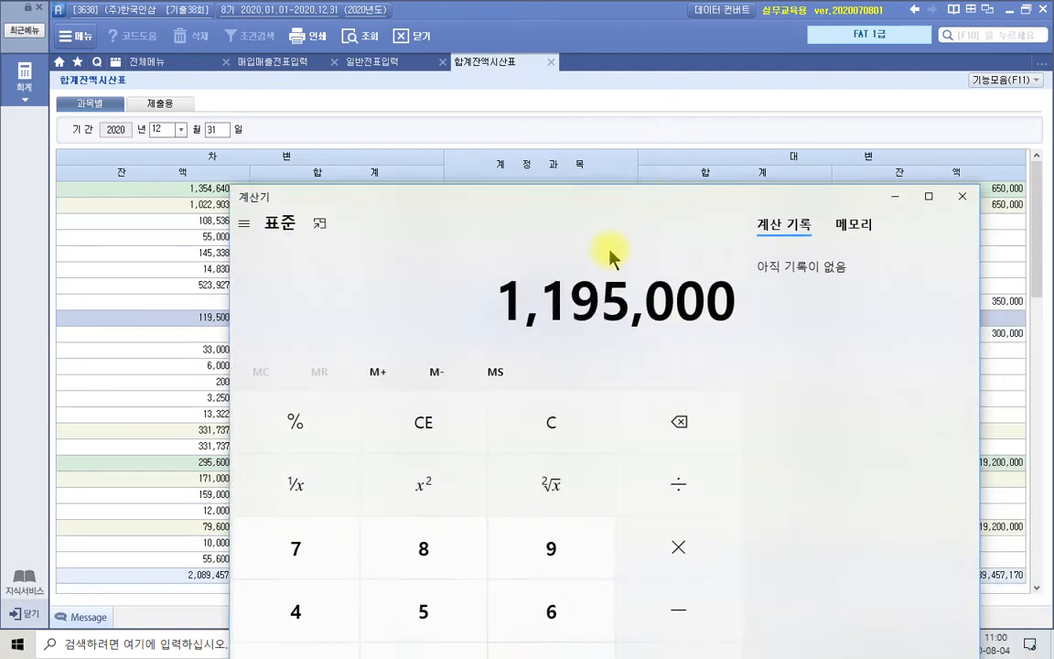
pyautogui.moveTo(564, 209); pyautogui.dragTo(567, 34)
pyautogui.click(682, 437)
pyautogui.click(554, 501)
pyautogui.click(447, 553)
pyautogui.click(435, 563)
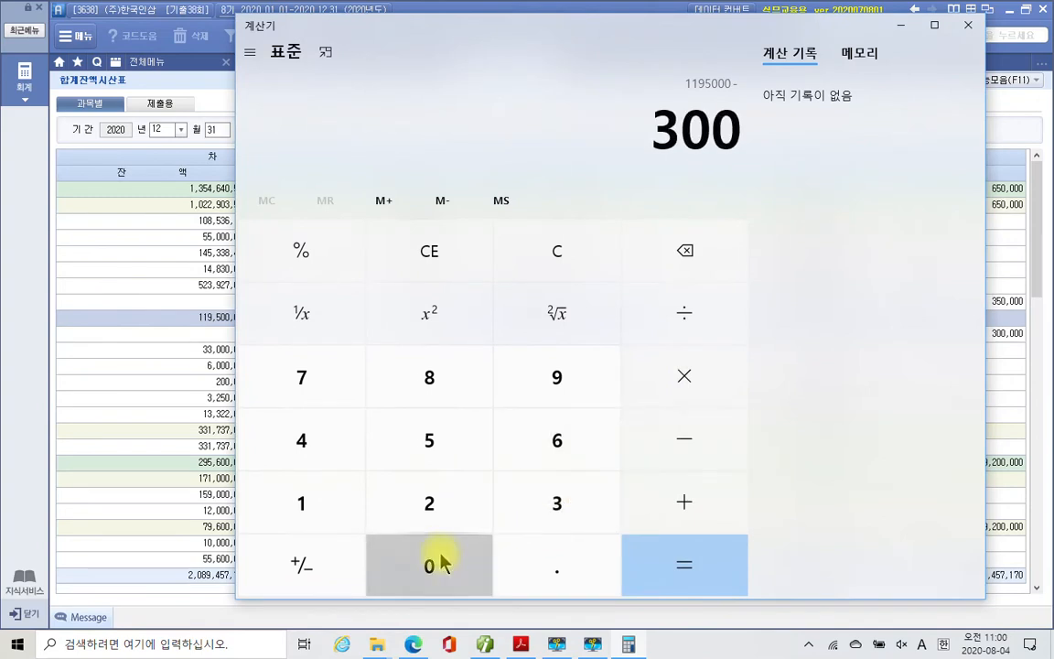
pyautogui.tripleClick(457, 567)
pyautogui.click(657, 576)
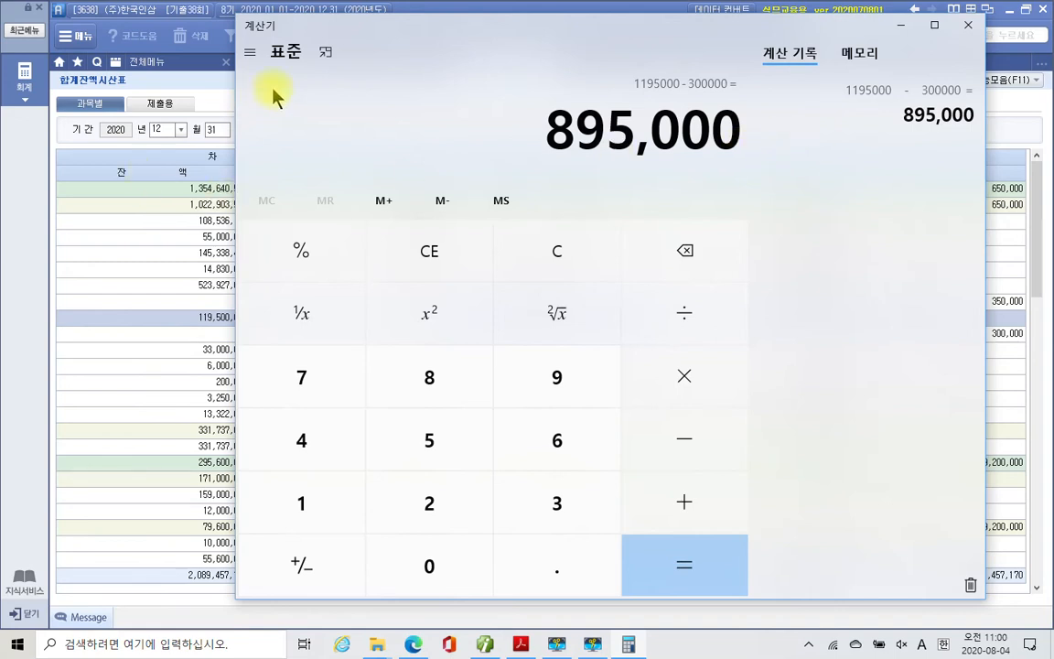
# Step: Minimize the calculator and check the 단기대여금 balance in the 합계잔액시산표, closing the report when done
pyautogui.click(900, 25)
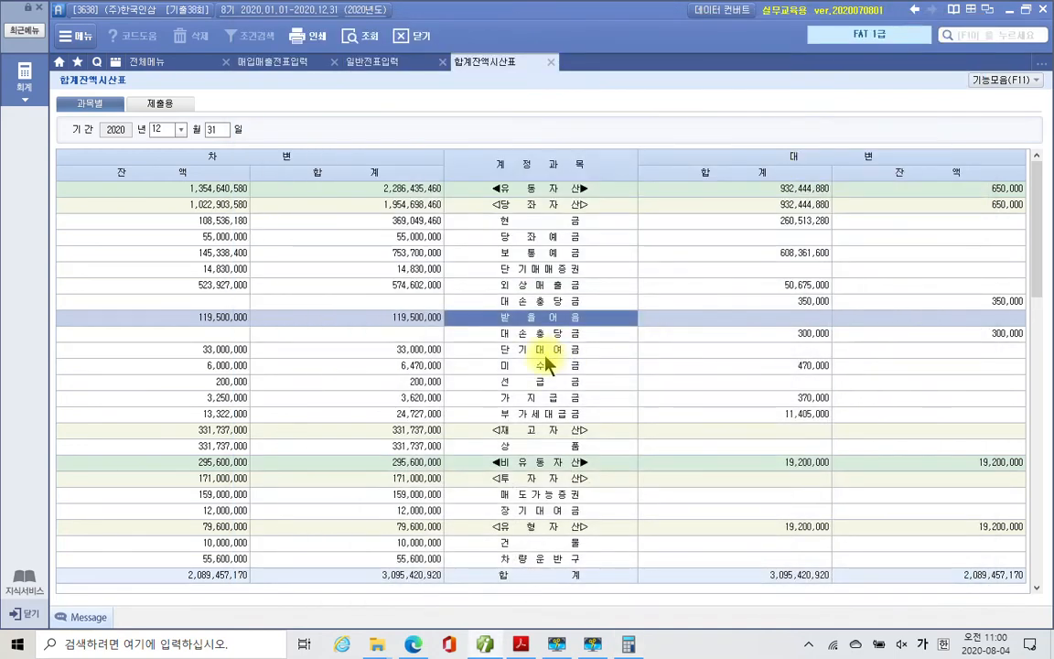
pyautogui.click(546, 352)
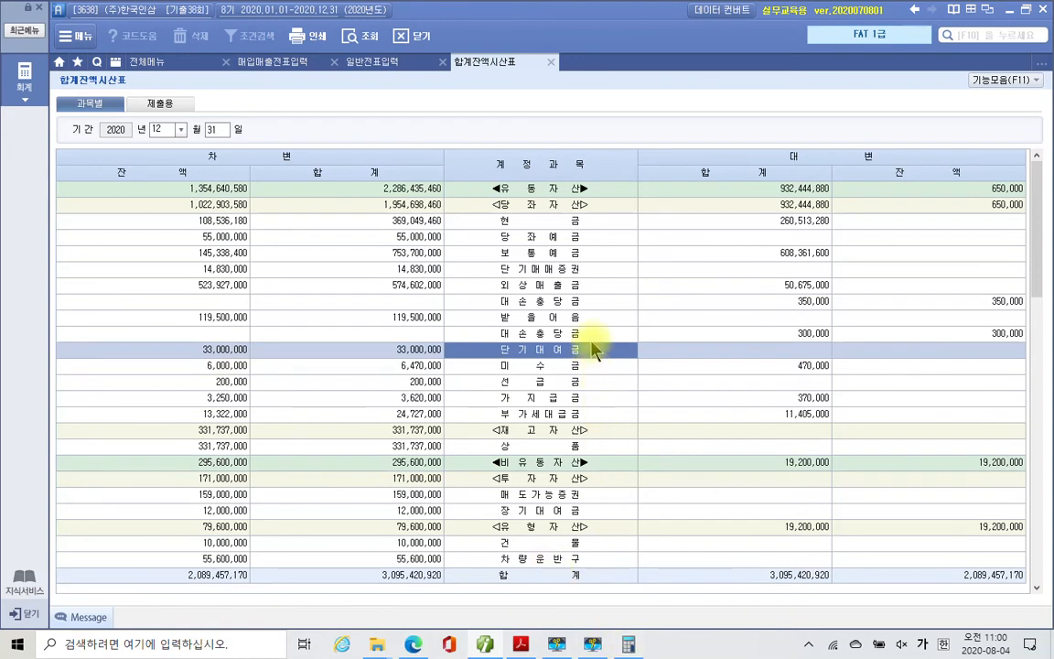
pyautogui.moveTo(628, 646)
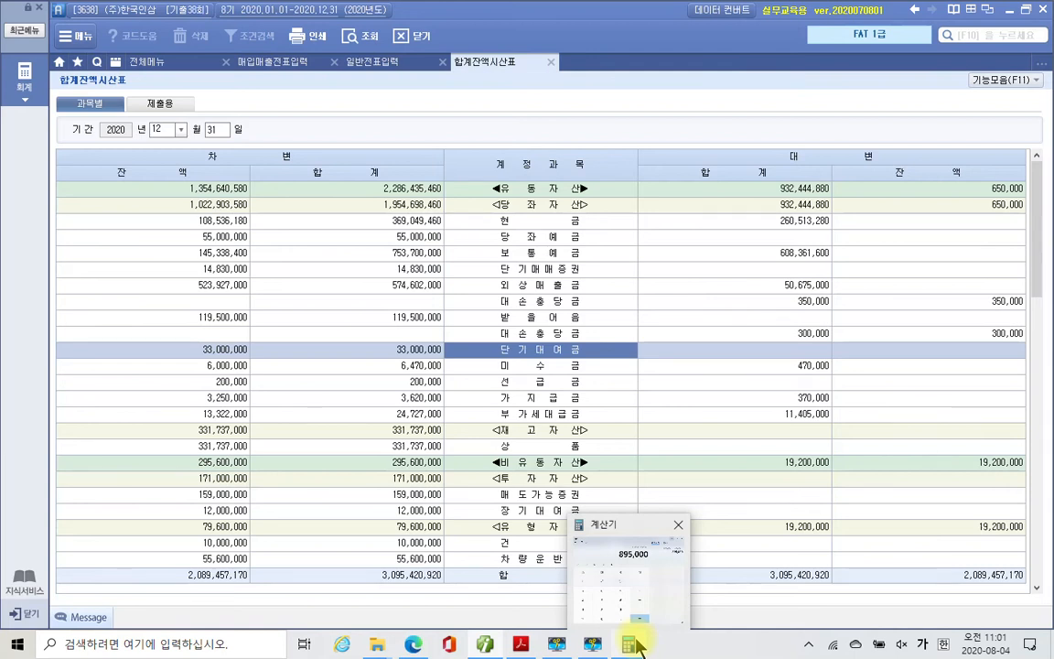
pyautogui.press('Escape')
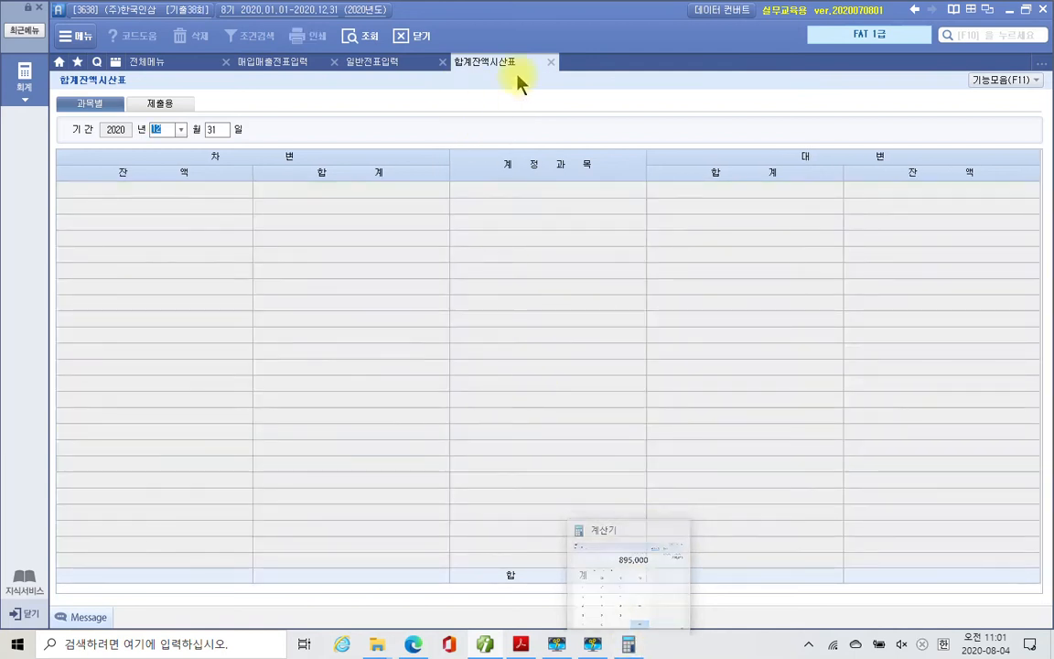
pyautogui.click(549, 62)
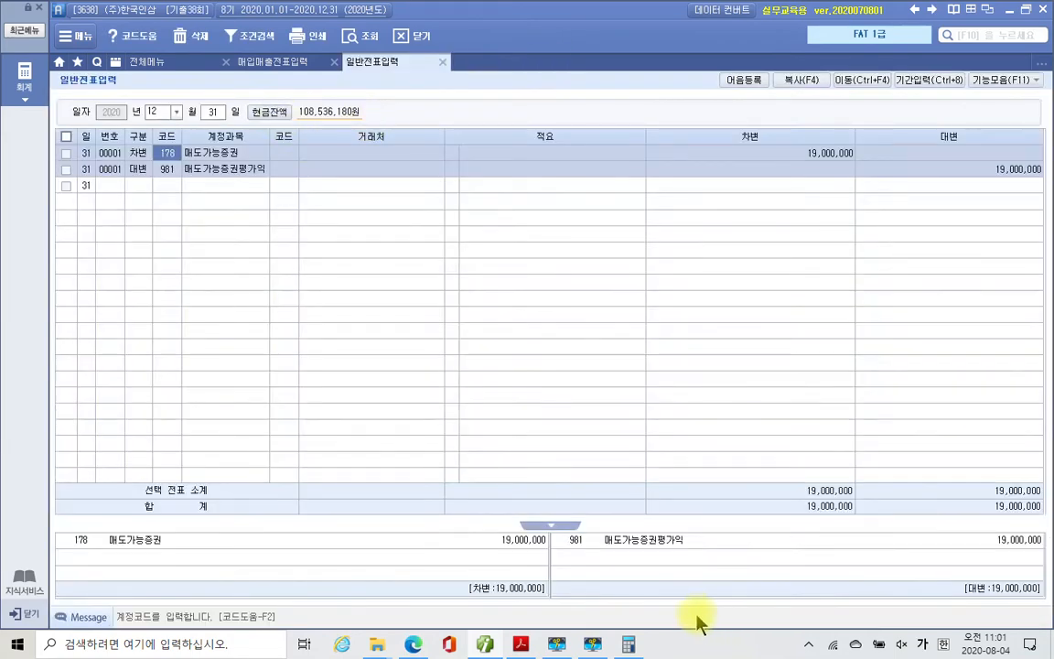
# Step: Glance at item 2 in the exercise PDF, return to the accounting program and open 결산자료입력
pyautogui.click(520, 644)
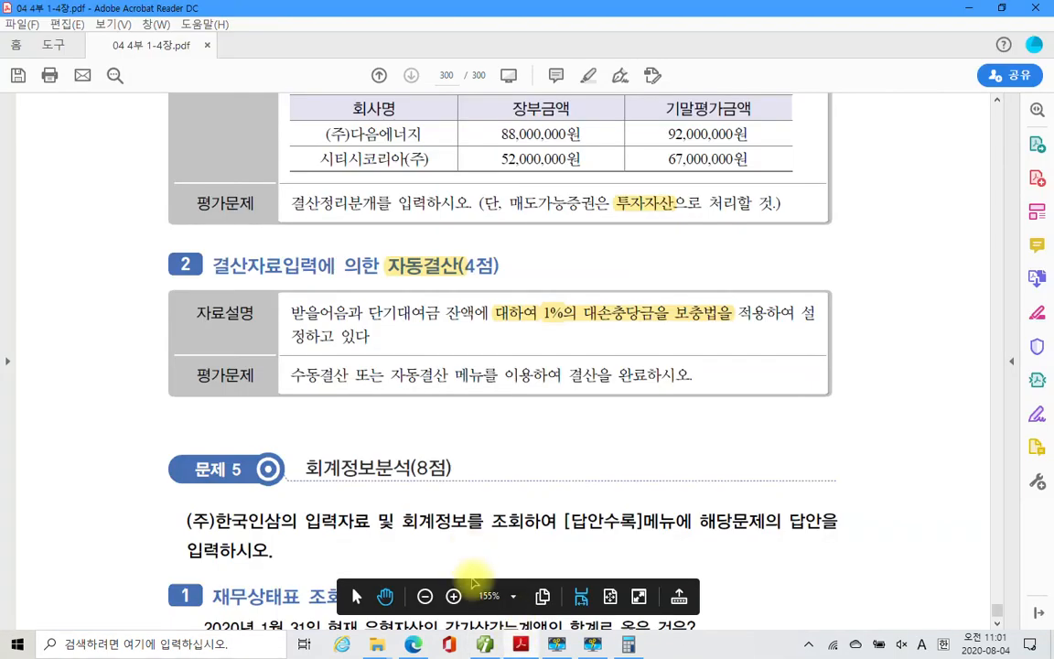
pyautogui.click(485, 644)
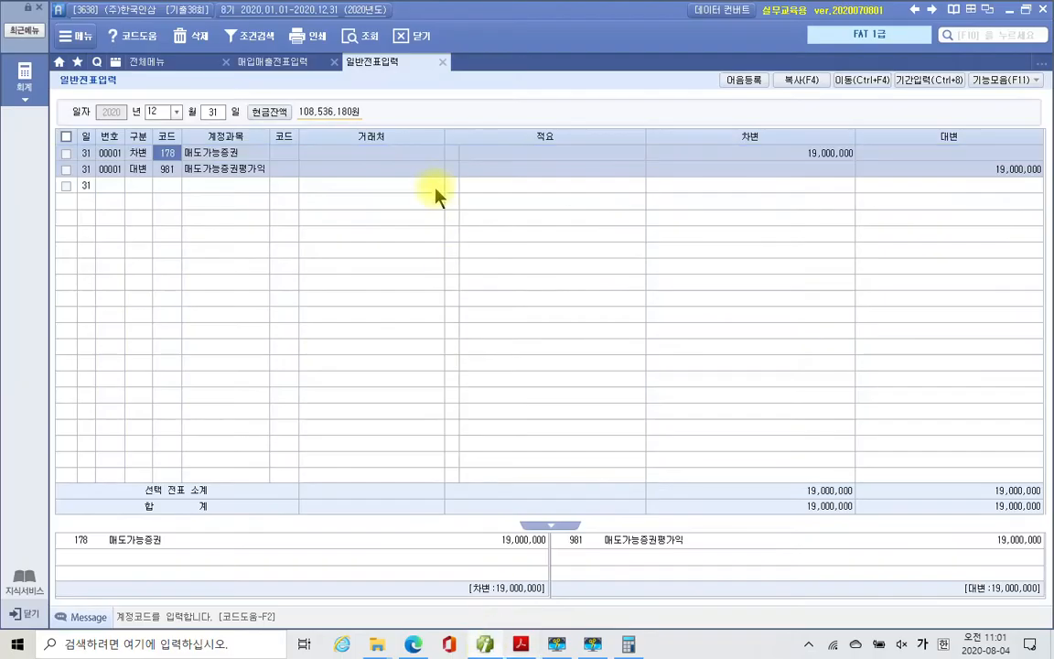
pyautogui.click(151, 61)
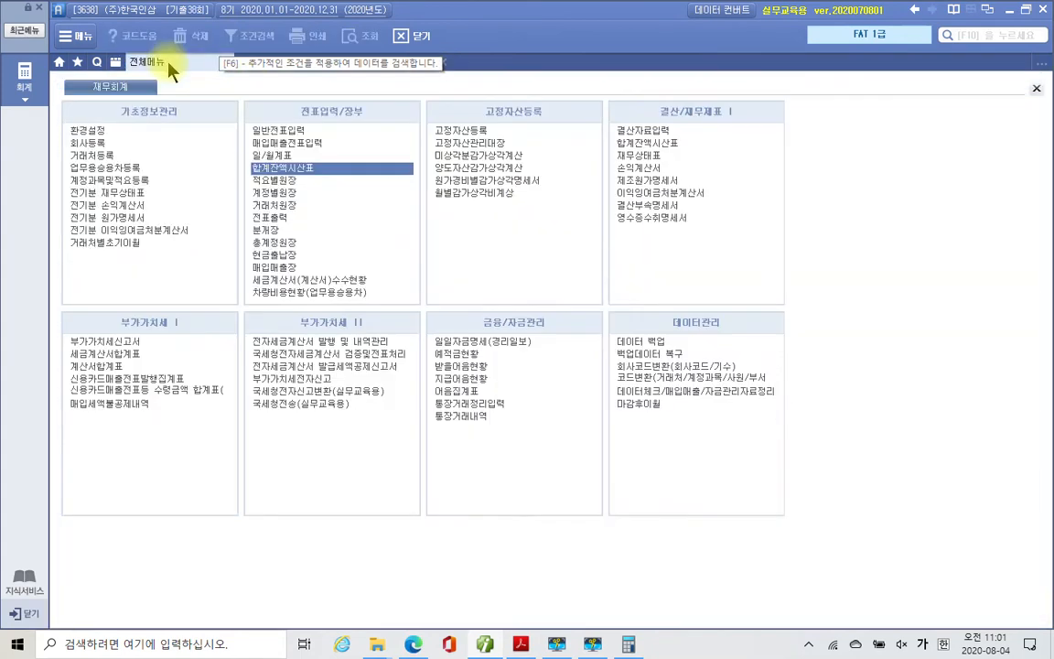
pyautogui.click(660, 133)
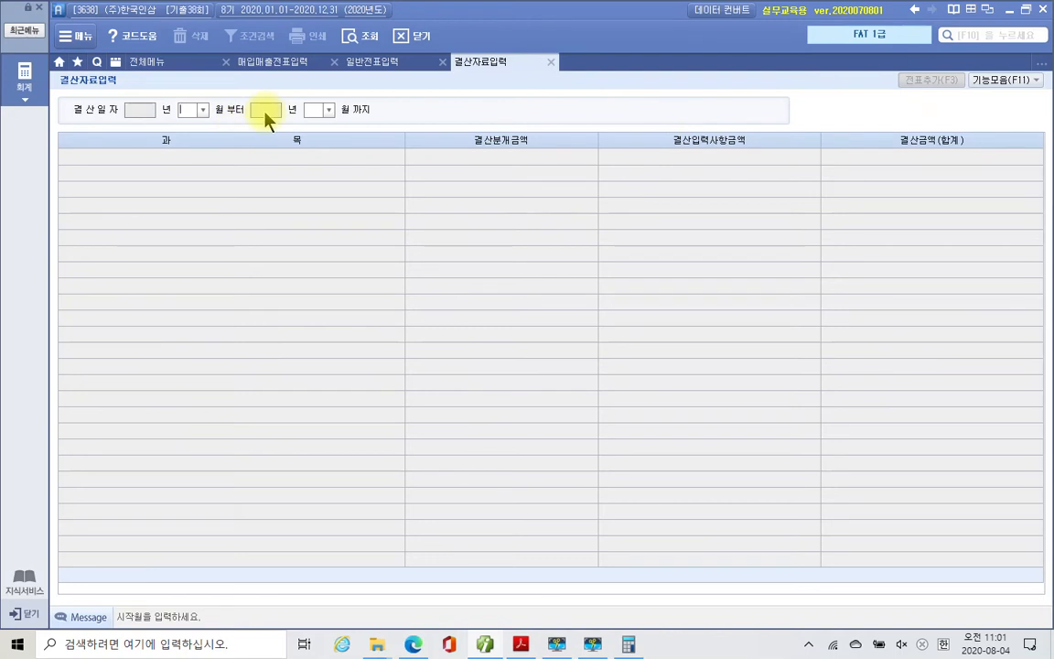
# Step: Set the 결산일자 period from month 01 to month 12 and confirm 매출원가 및 경비선택 without entering any code
pyautogui.write('1')
pyautogui.press('Return')
pyautogui.write('12')
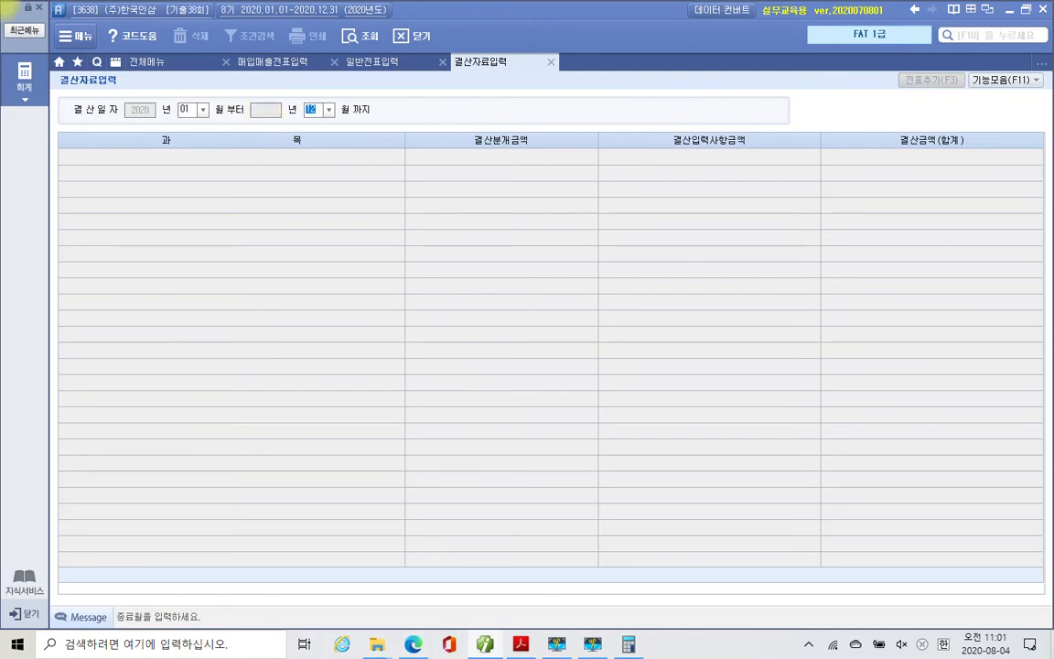
pyautogui.press('Return')
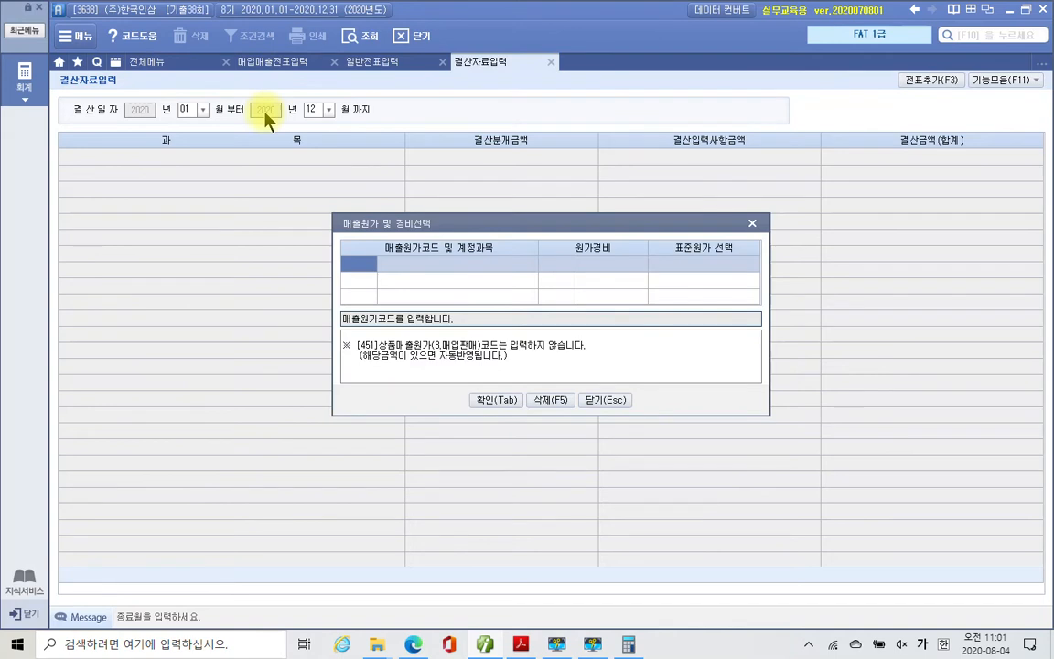
pyautogui.click(494, 400)
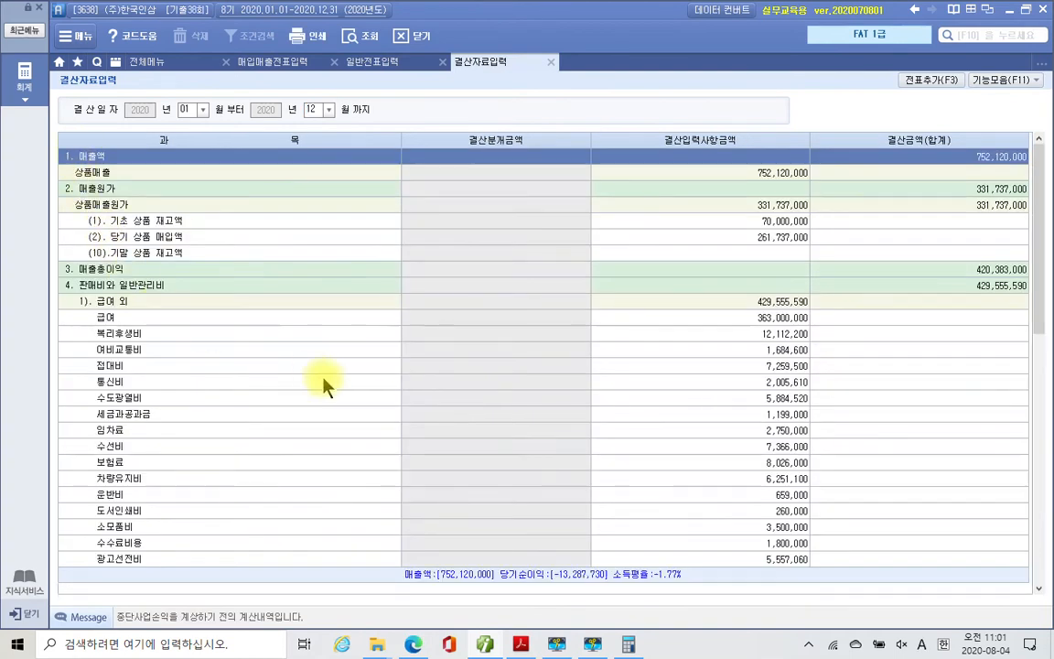
# Step: Enter 895,000 as the 결산입력사항금액 for 받을어음 under 대손상각
pyautogui.click(135, 286)
pyautogui.scroll(-6, 160, 385)
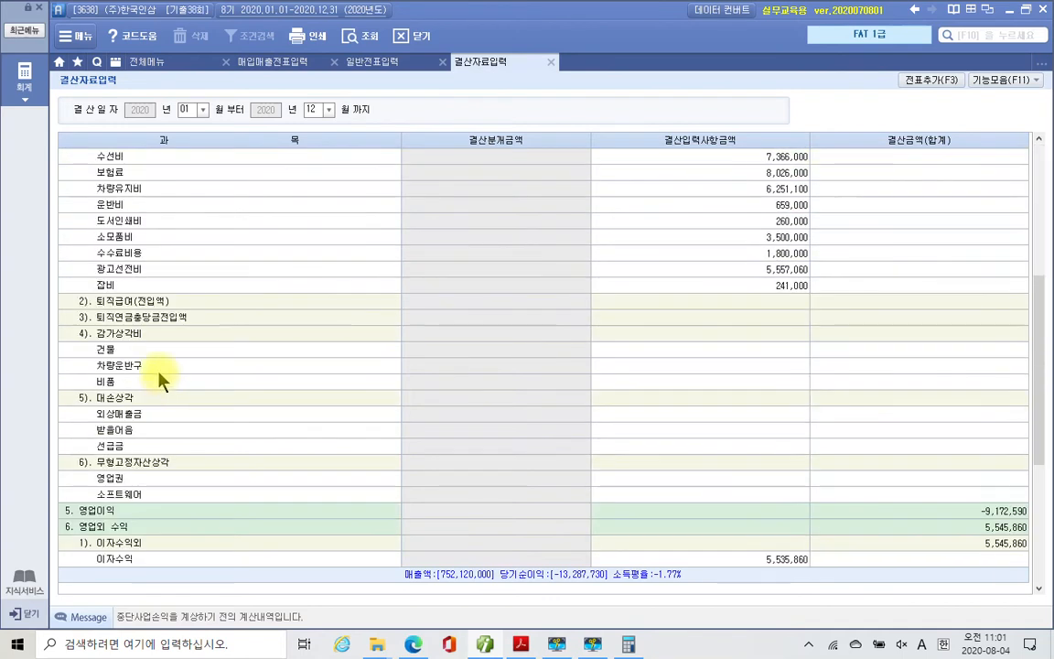
pyautogui.click(144, 401)
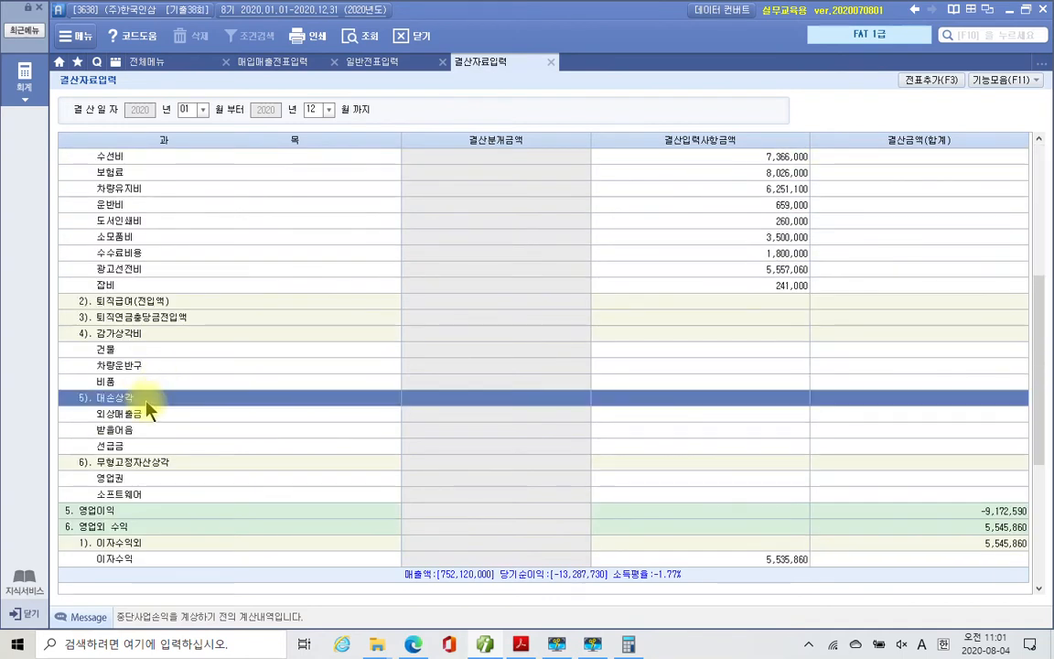
pyautogui.click(153, 431)
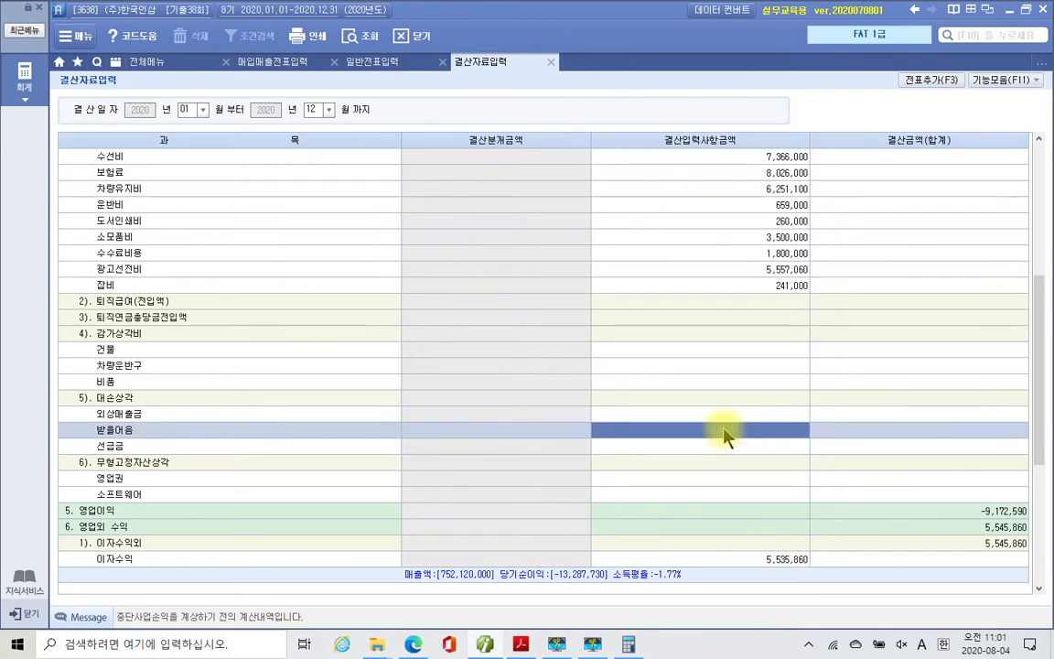
pyautogui.click(723, 429)
pyautogui.write('895000')
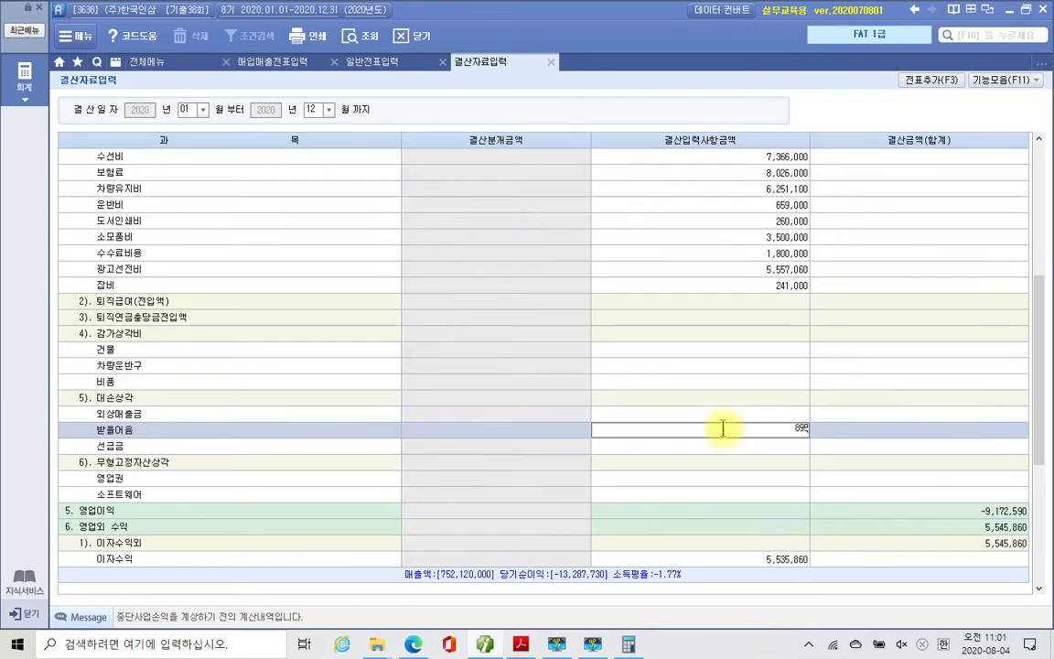
pyautogui.press('Return')
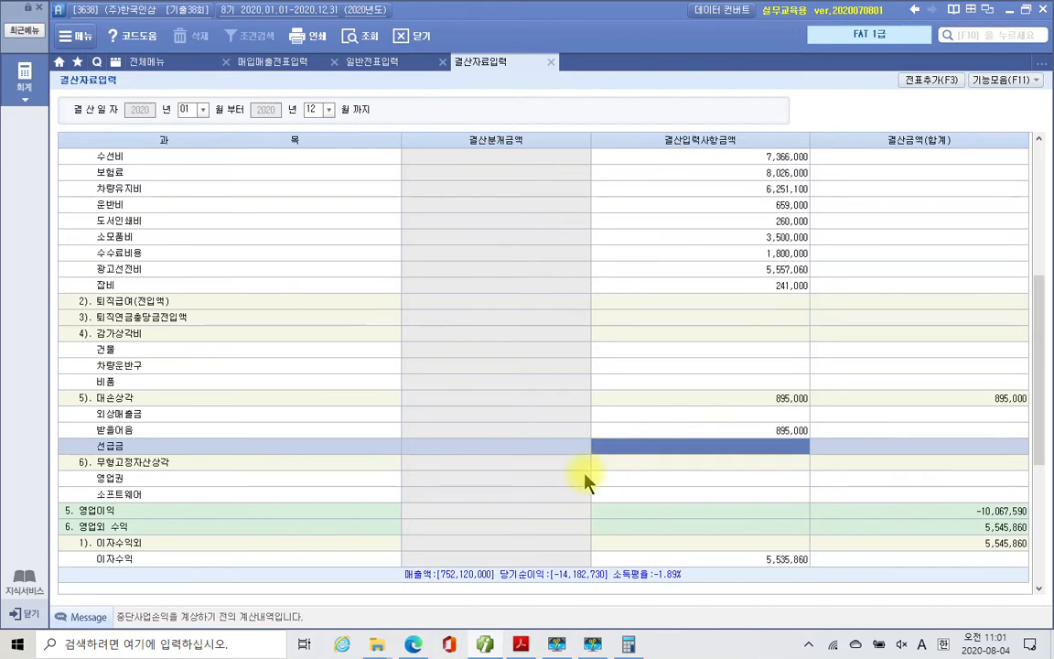
# Step: Enter 330,000 as the 결산입력사항금액 for 단기대여금 under 기타의 대손상각비
pyautogui.scroll(-3, 584, 476)
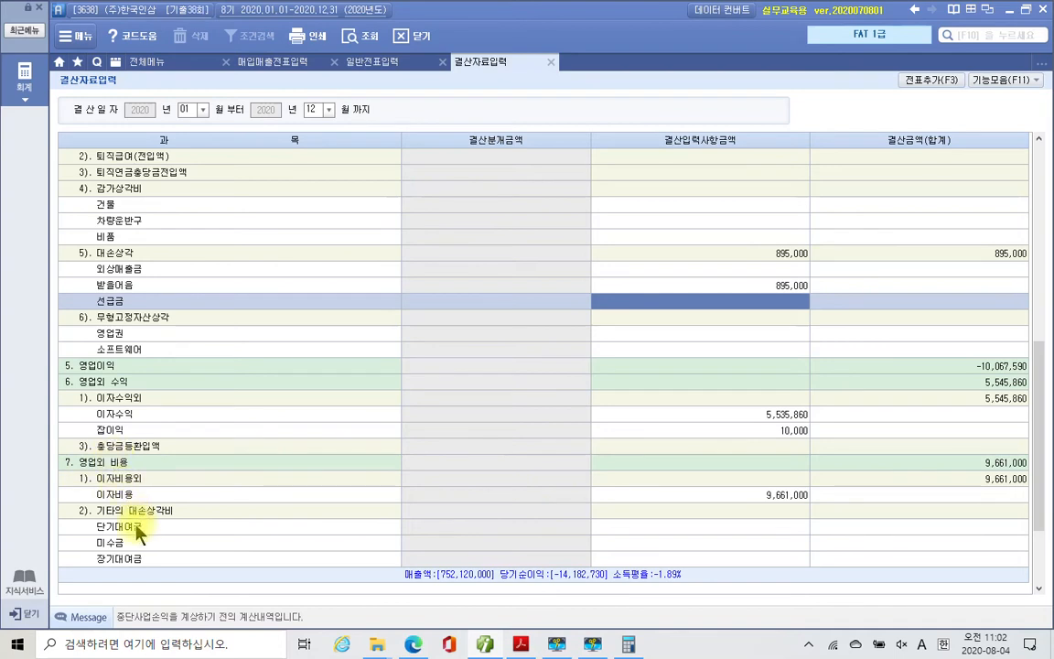
pyautogui.click(138, 526)
pyautogui.scroll(-3, 142, 526)
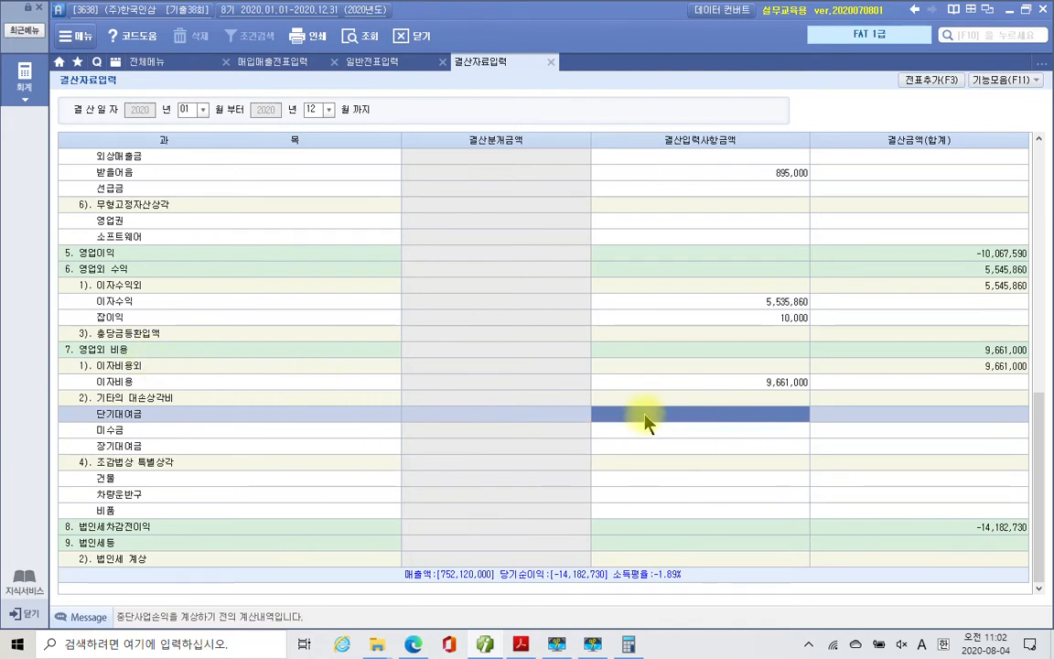
pyautogui.write('3300000')
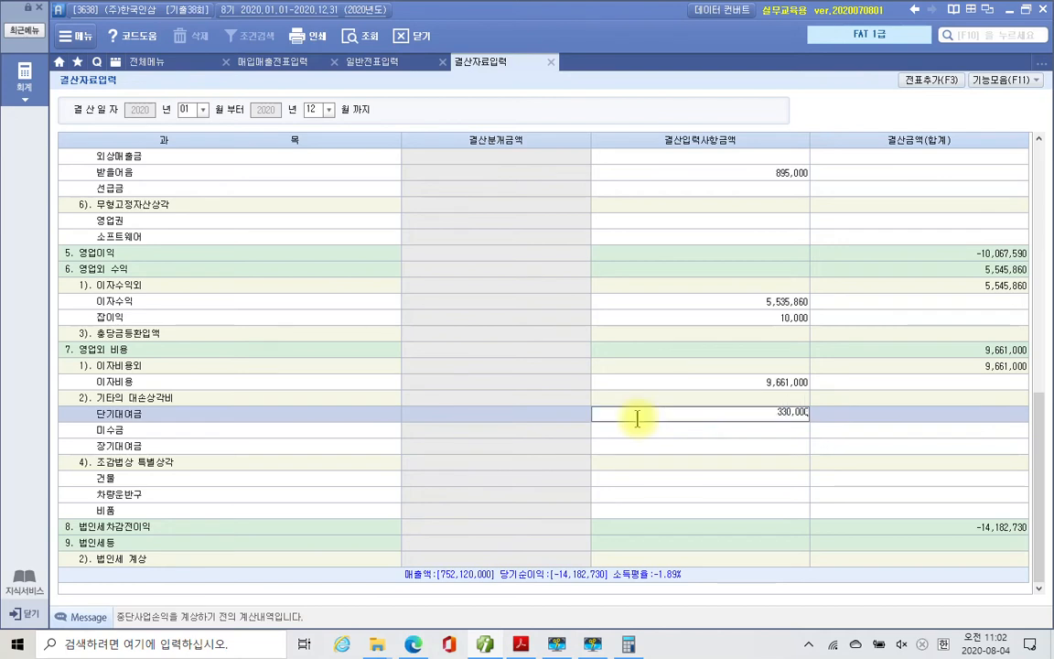
pyautogui.click(640, 430)
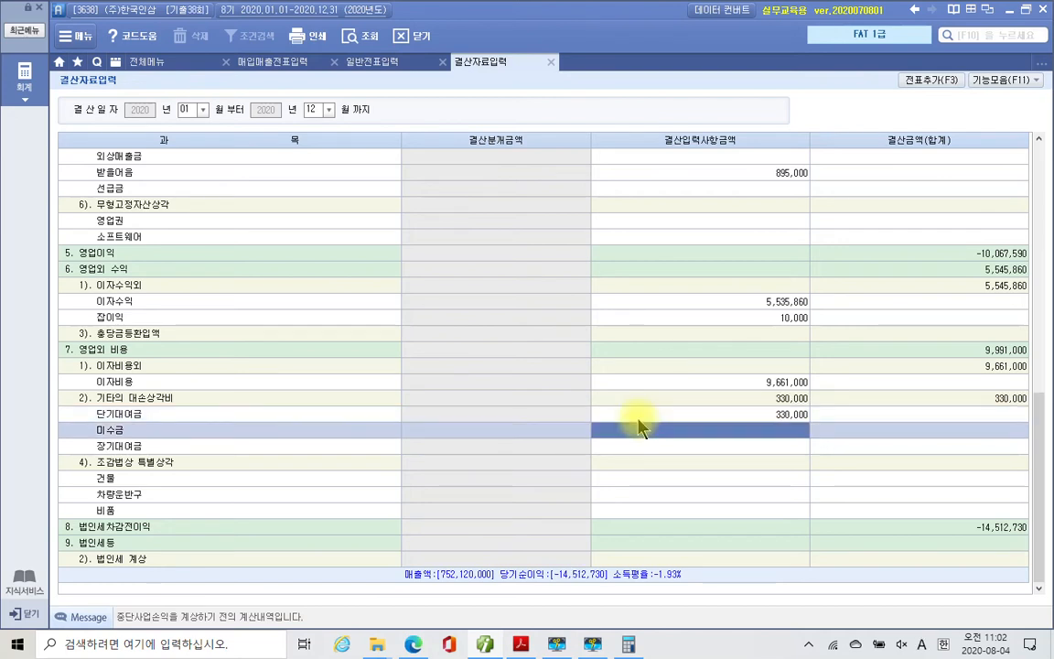
pyautogui.click(733, 414)
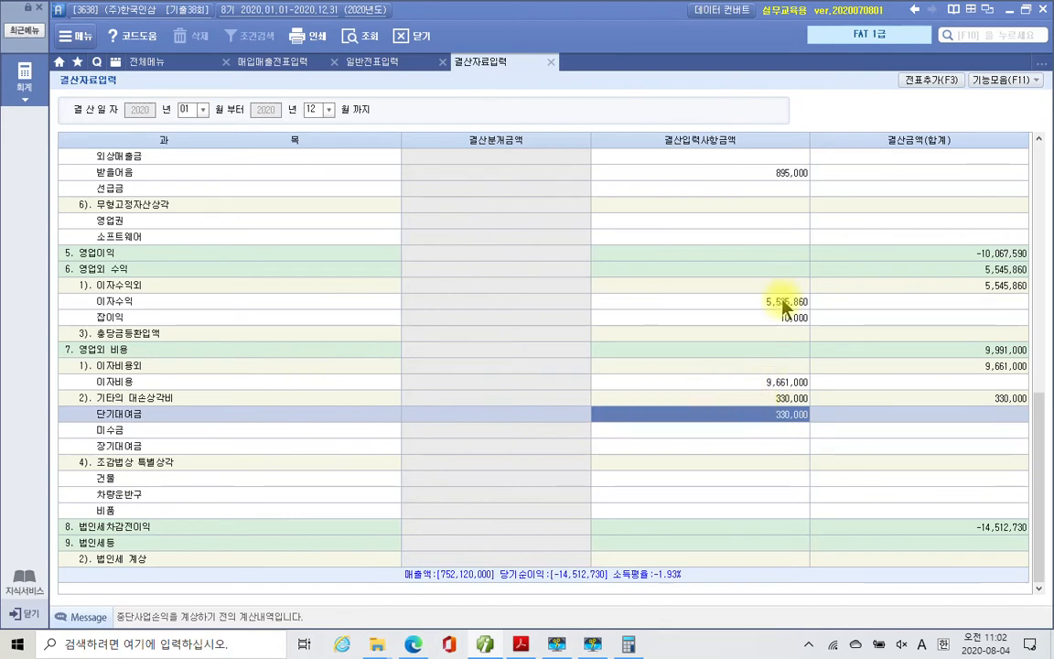
# Step: Add the closing entries to 일반전표, confirming the addition, and close 결산자료입력
pyautogui.click(931, 80)
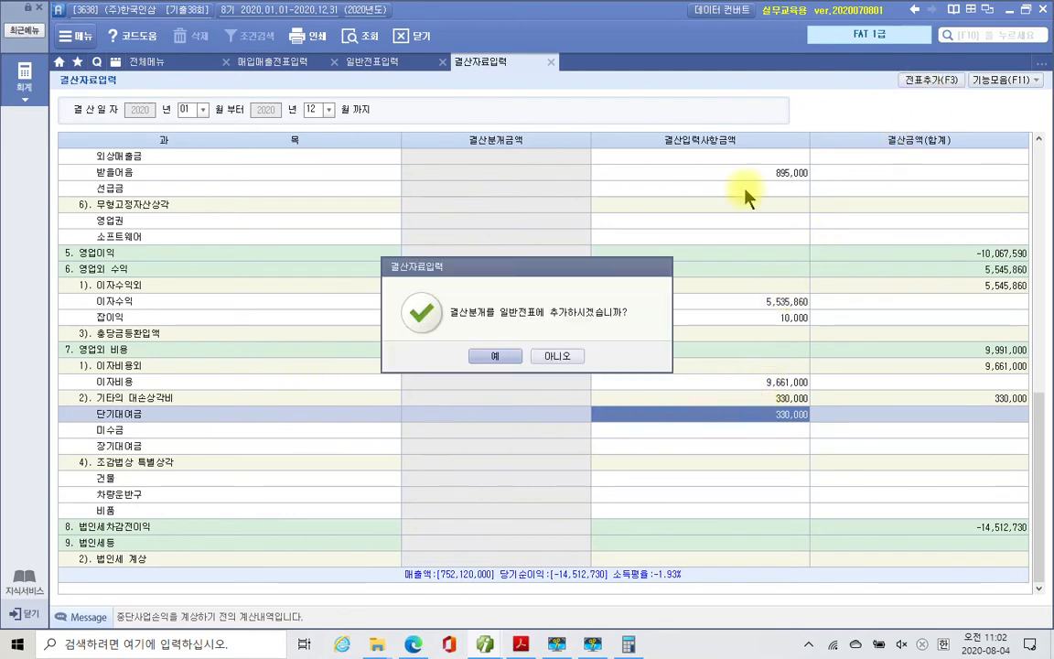
pyautogui.click(499, 356)
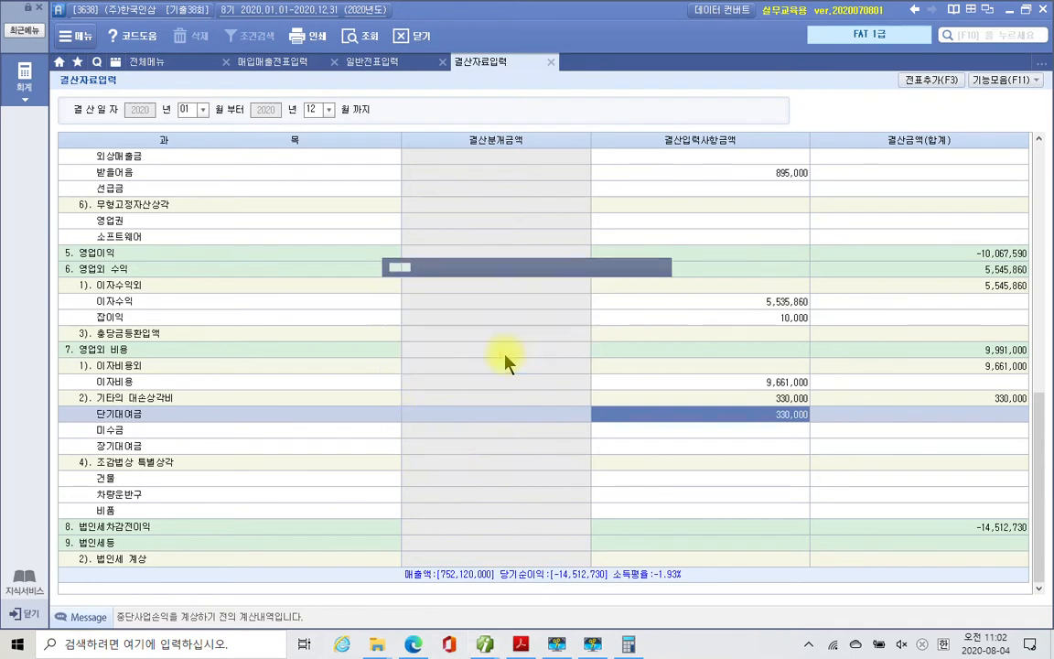
pyautogui.click(525, 357)
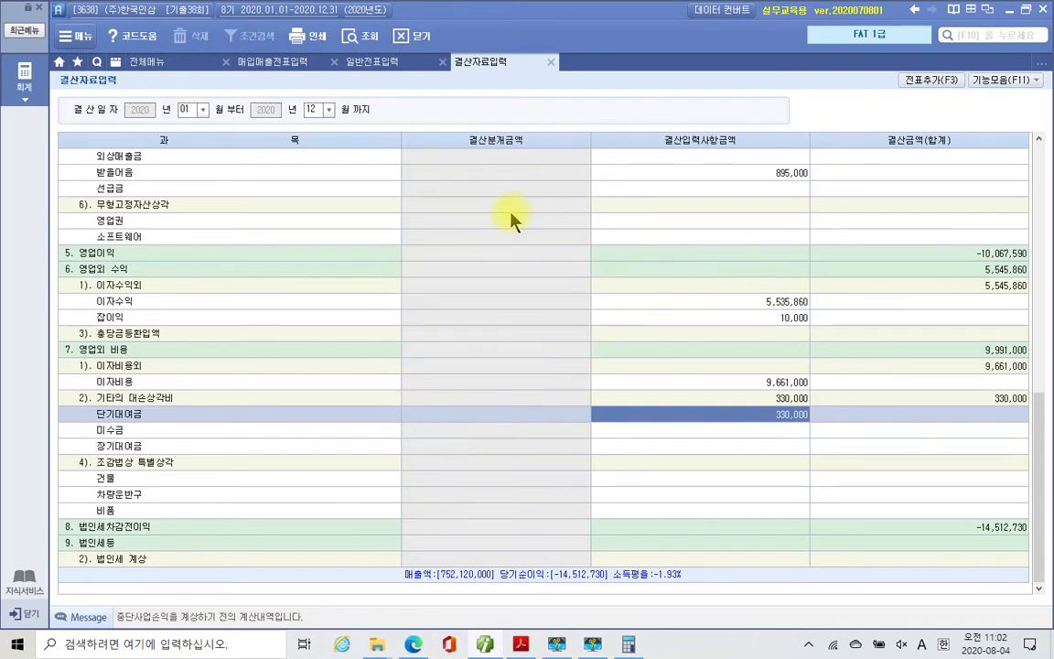
pyautogui.click(551, 62)
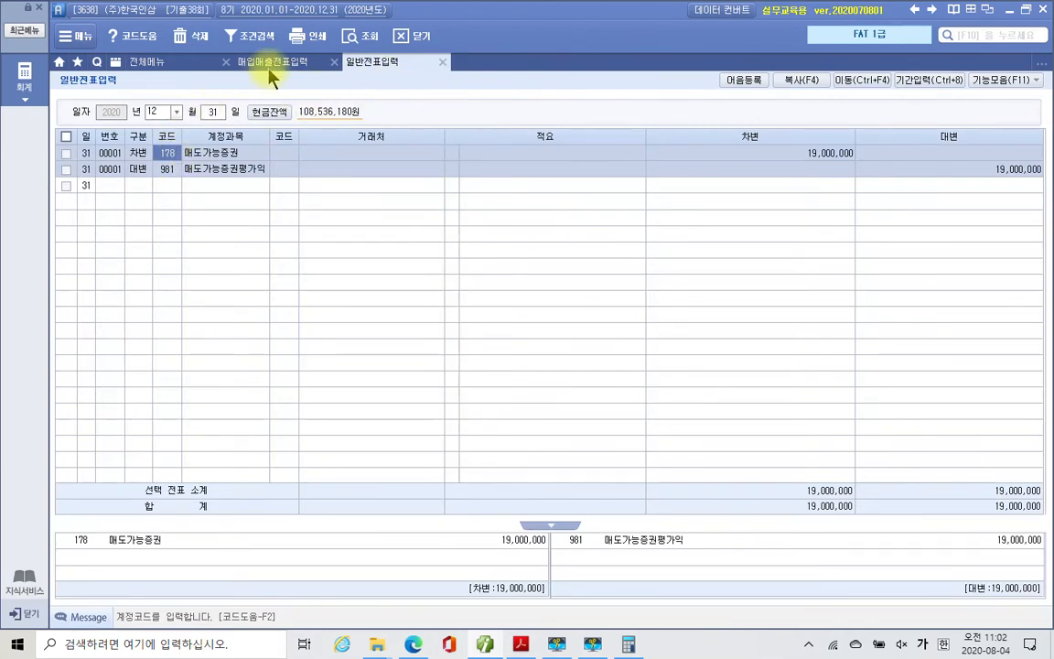
# Step: Reload the December 31 vouchers in 일반전표입력 and examine the 상품매출원가 and 대손충당금 closing entries
pyautogui.click(353, 39)
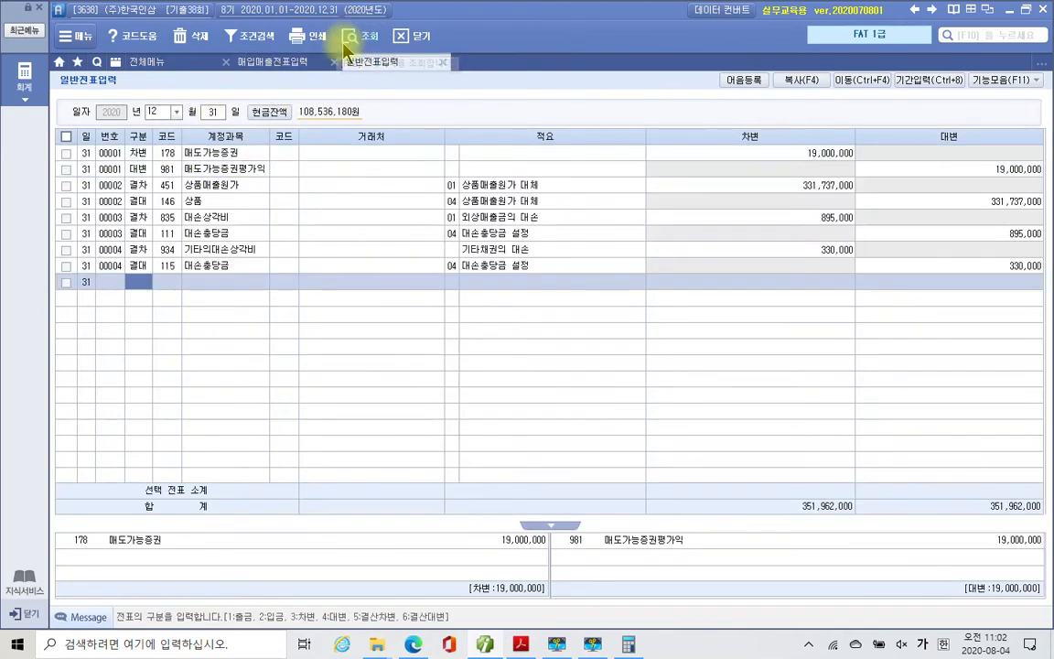
pyautogui.click(187, 186)
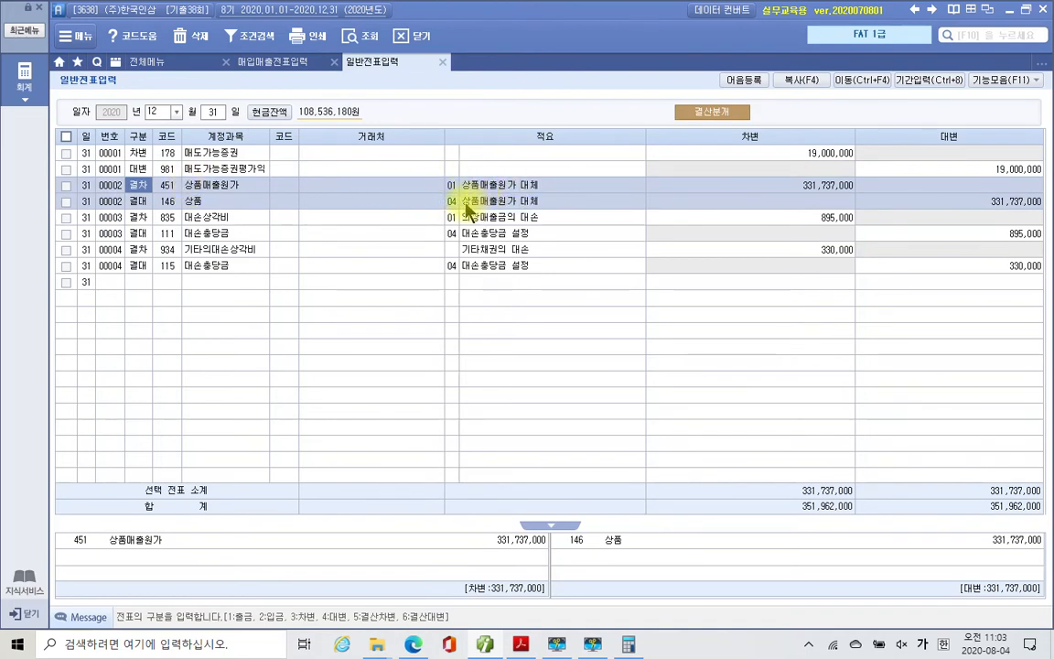
pyautogui.click(209, 233)
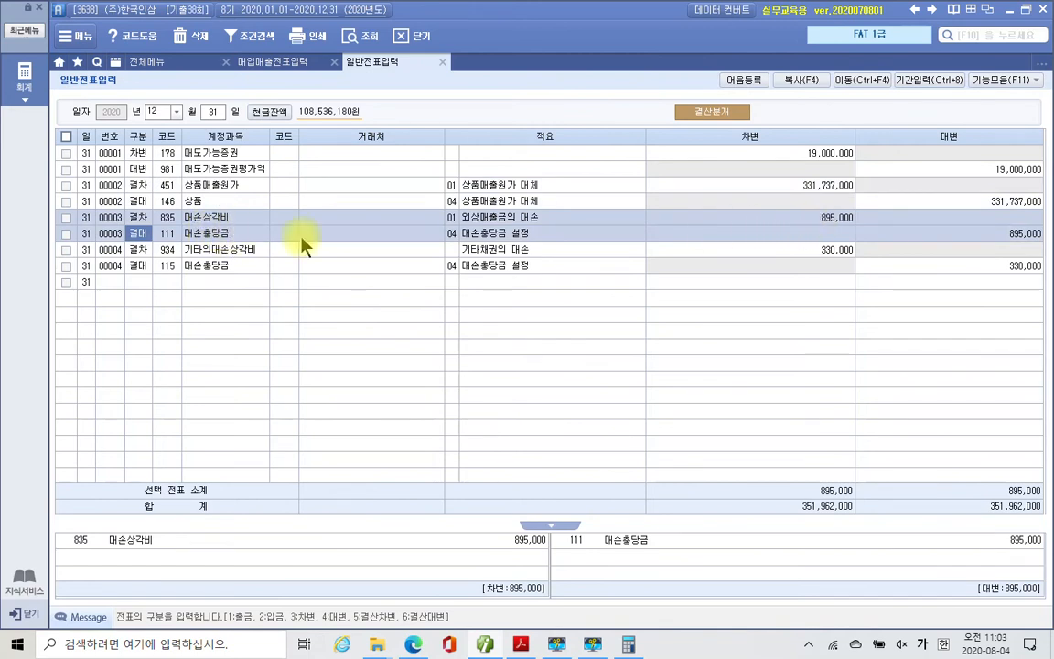
# Step: Examine the 대손상각비 and 기타의대손상각비 closing entries with their 대손충당금 counterparts in the December 31 vouchers
pyautogui.click(199, 250)
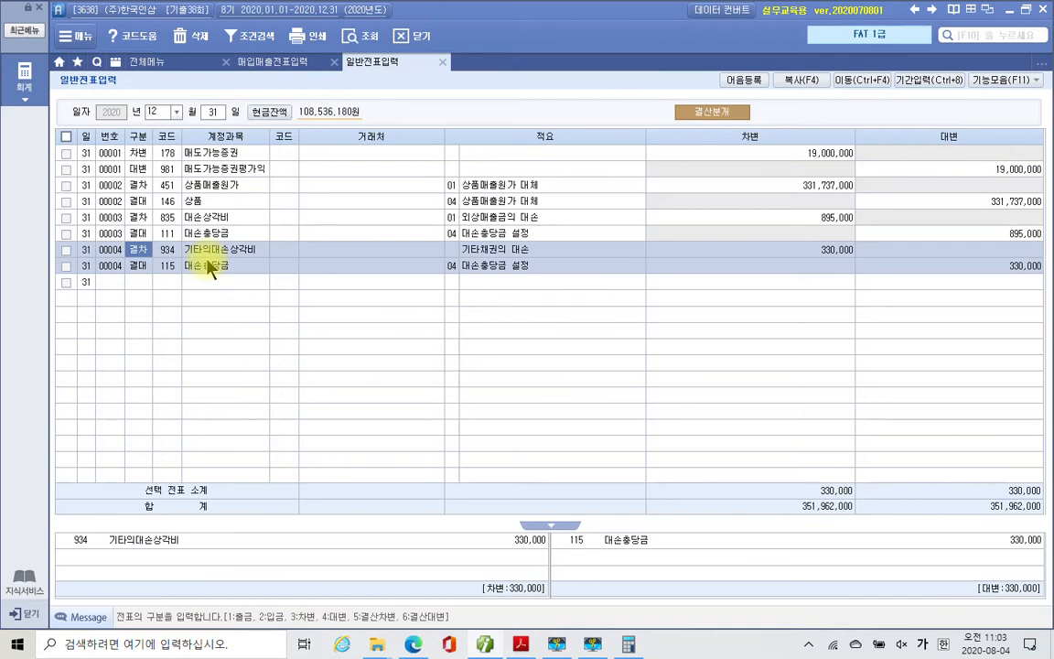
pyautogui.click(172, 230)
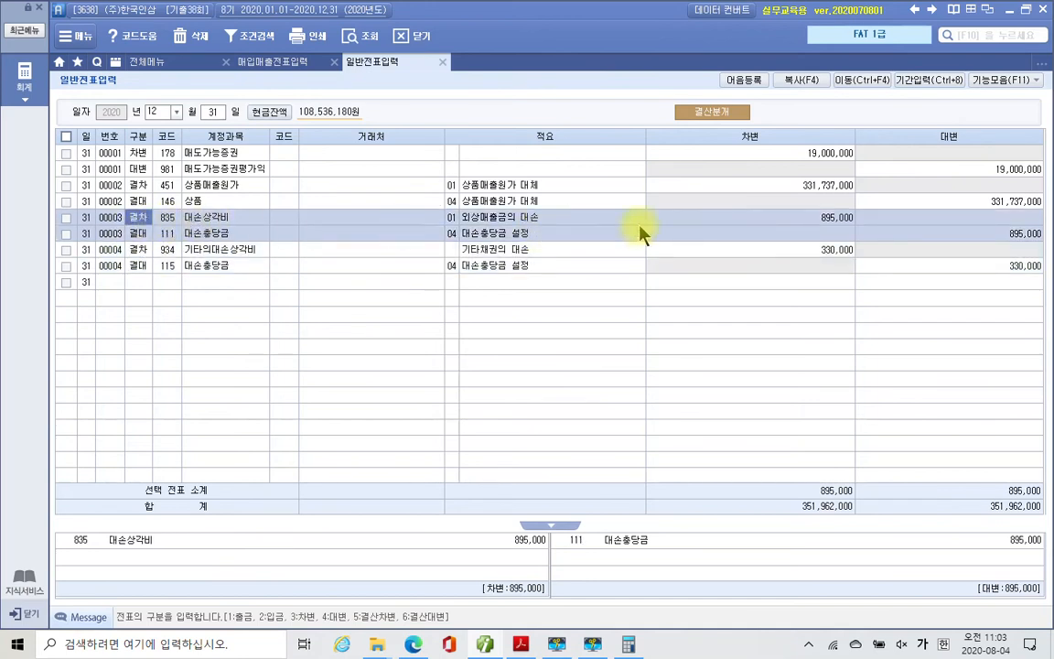
pyautogui.click(139, 235)
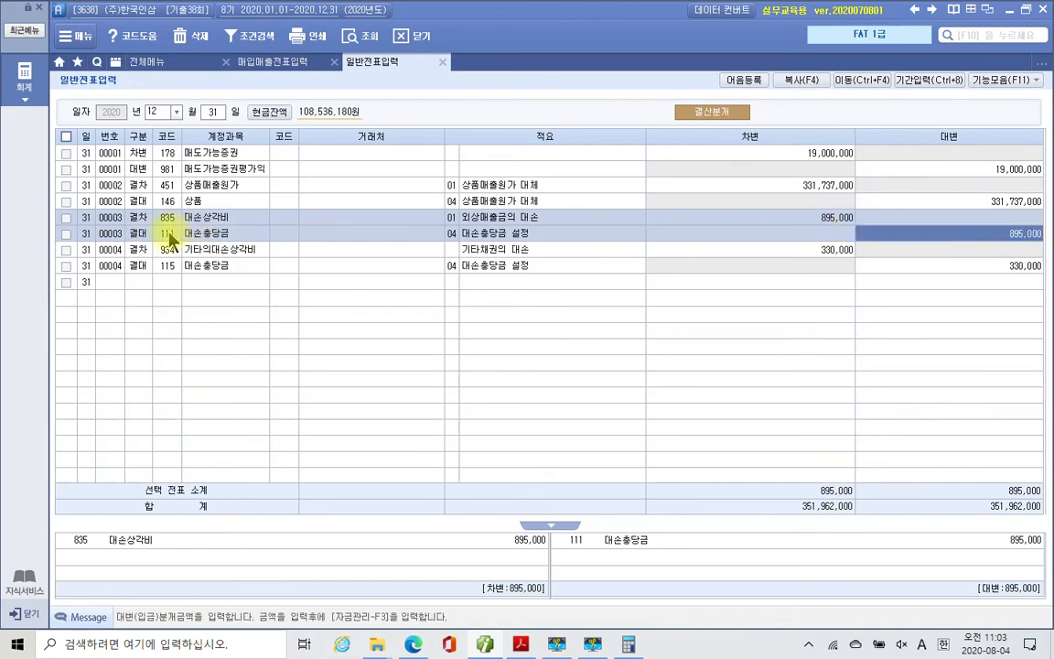
pyautogui.click(174, 221)
pyautogui.click(137, 265)
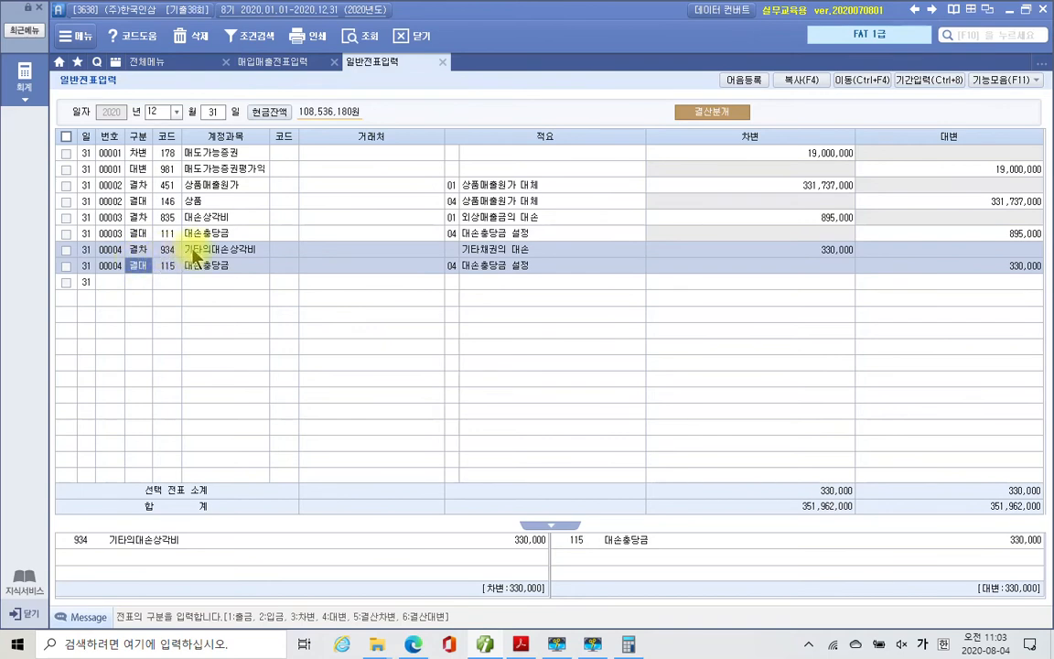
pyautogui.click(841, 251)
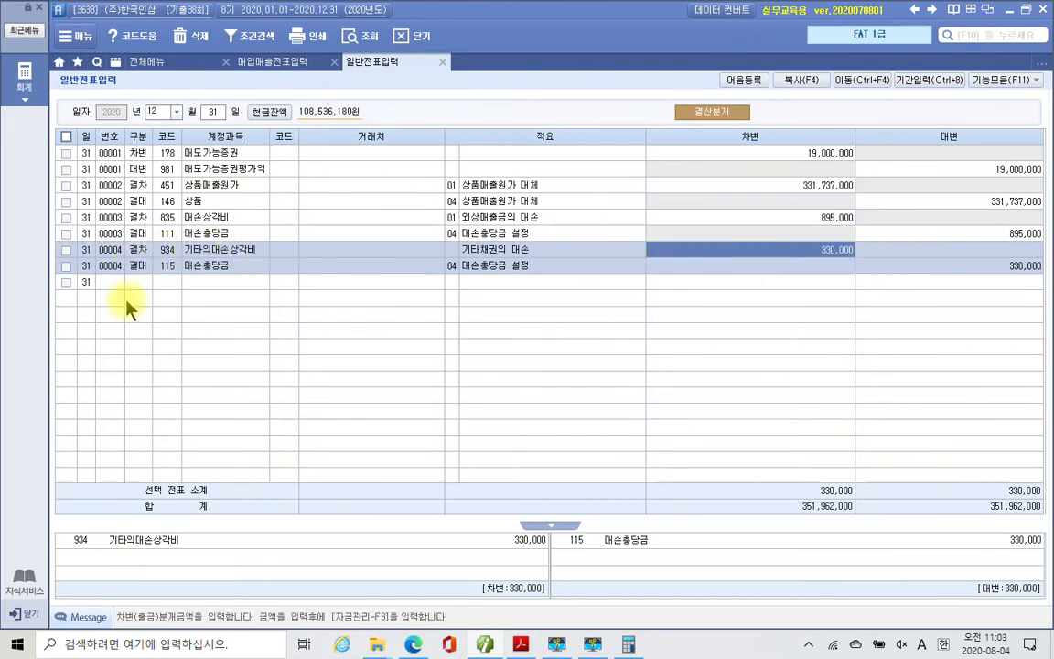
pyautogui.click(165, 265)
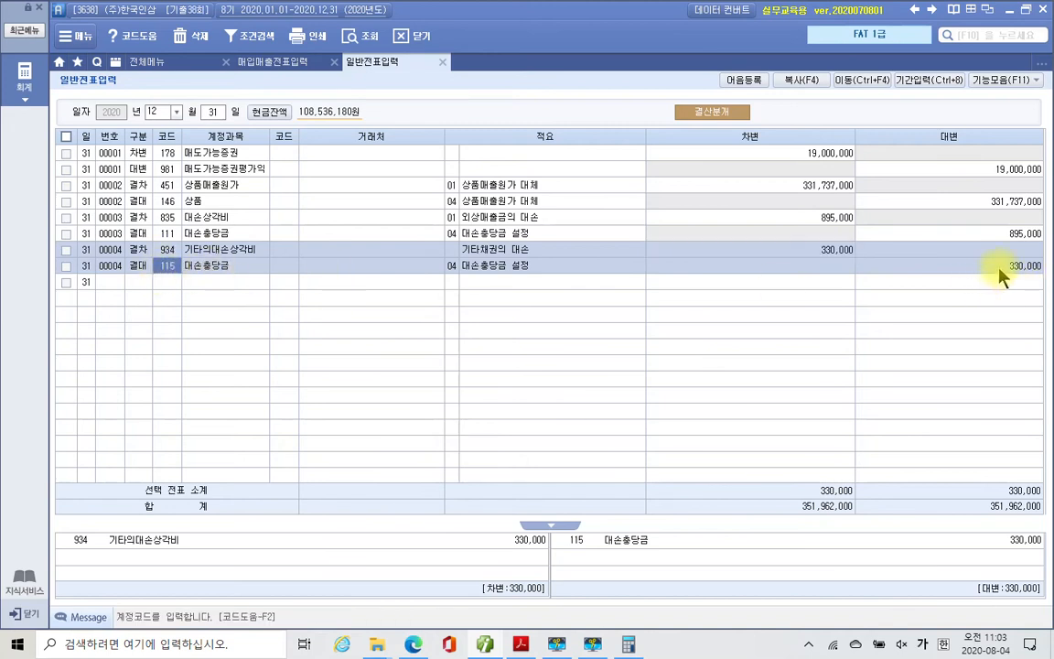
pyautogui.click(1002, 267)
pyautogui.click(135, 268)
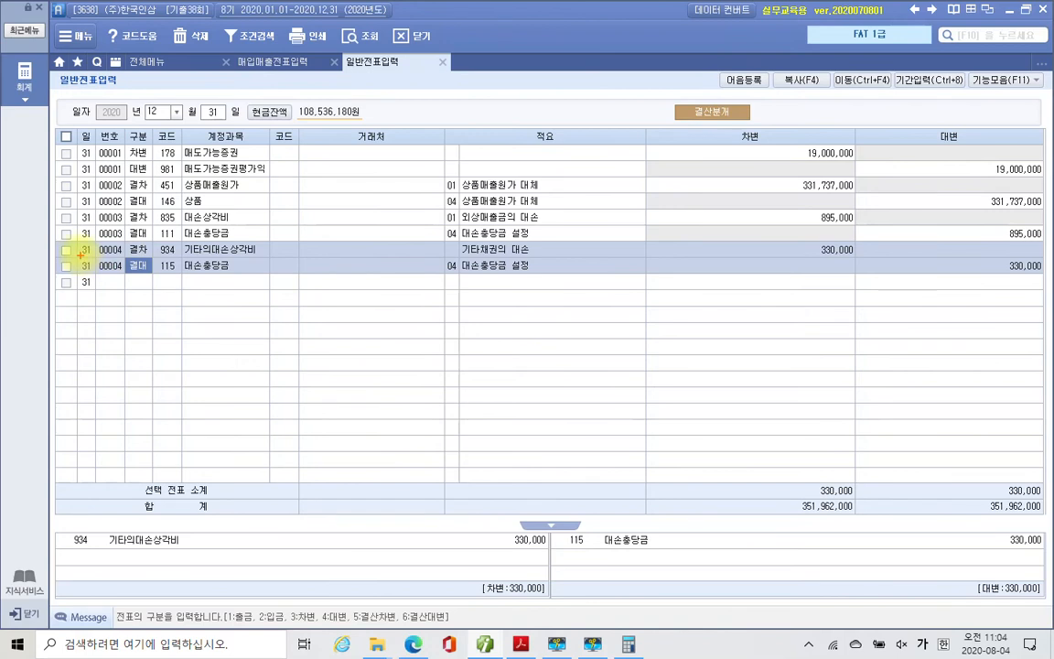
pyautogui.moveTo(52, 241)
pyautogui.mouseDown()
pyautogui.moveTo(65, 260)
pyautogui.moveTo(430, 277)
pyautogui.moveTo(1051, 273)
pyautogui.mouseUp()
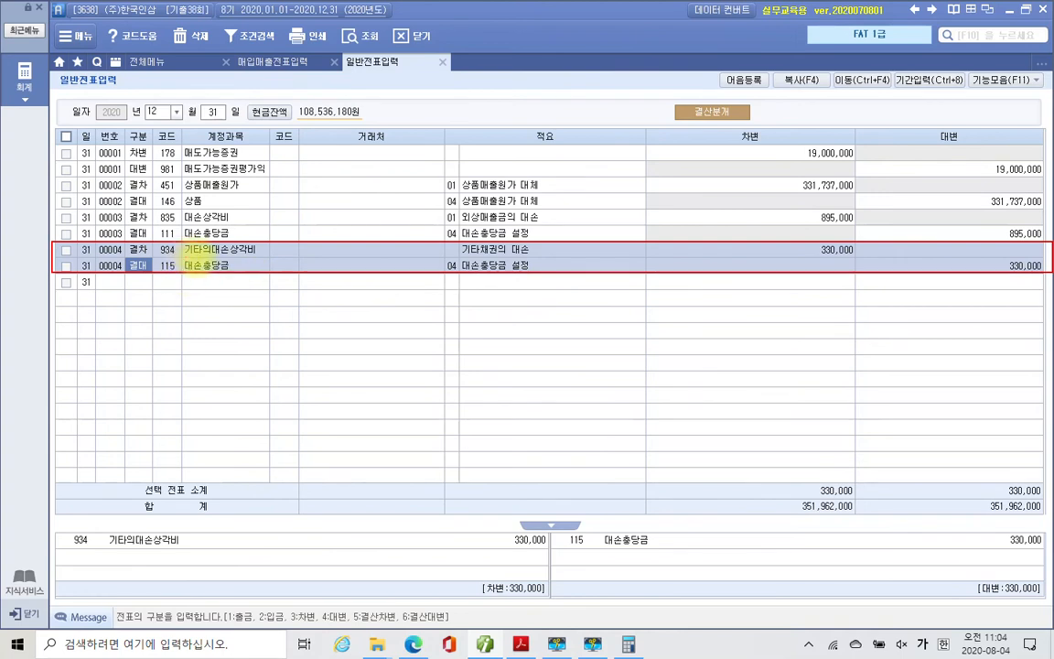
pyautogui.moveTo(185, 257); pyautogui.dragTo(256, 257)
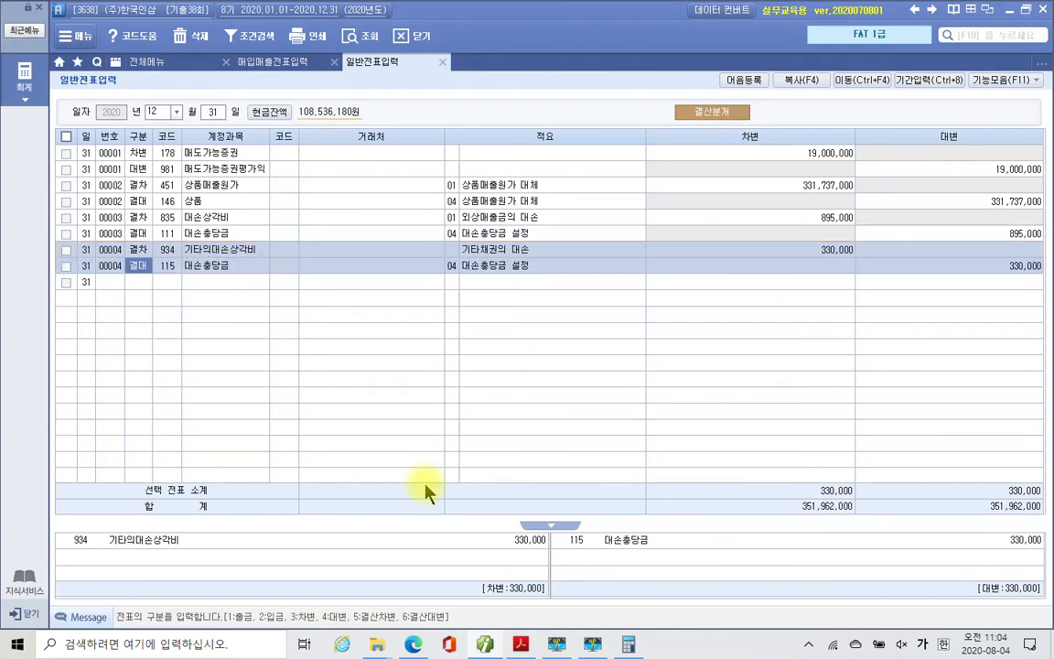
# Step: Switch to the exercise PDF in Adobe Acrobat Reader and read the 문제 5 회계정보분석 questions, starting with 재무상태표 조회
pyautogui.click(521, 643)
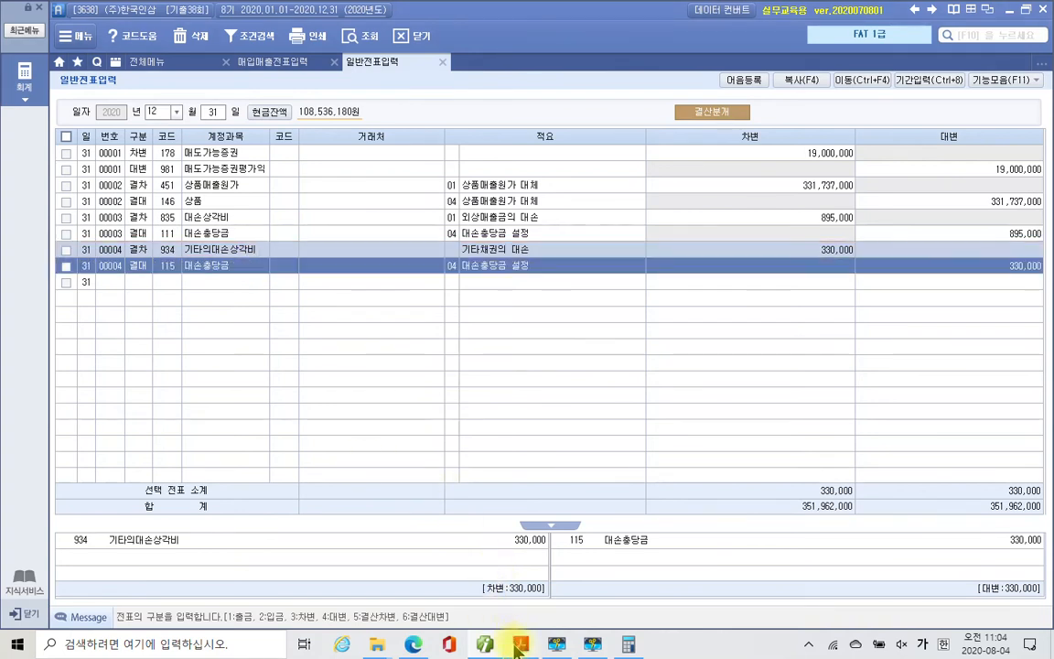
pyautogui.scroll(-4, 483, 451)
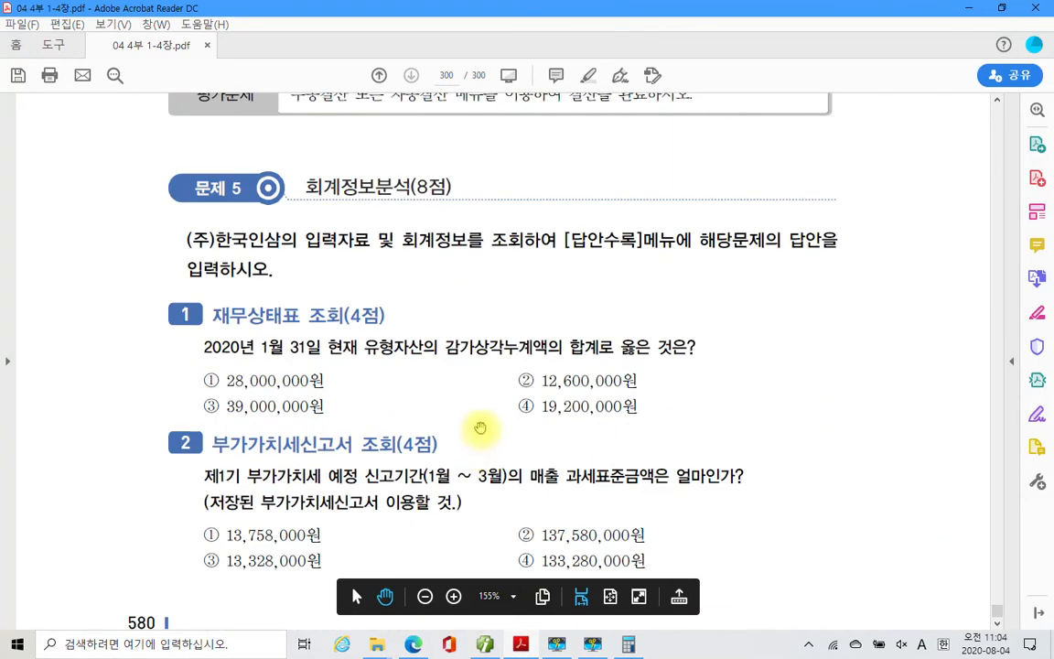
pyautogui.scroll(-1, 346, 385)
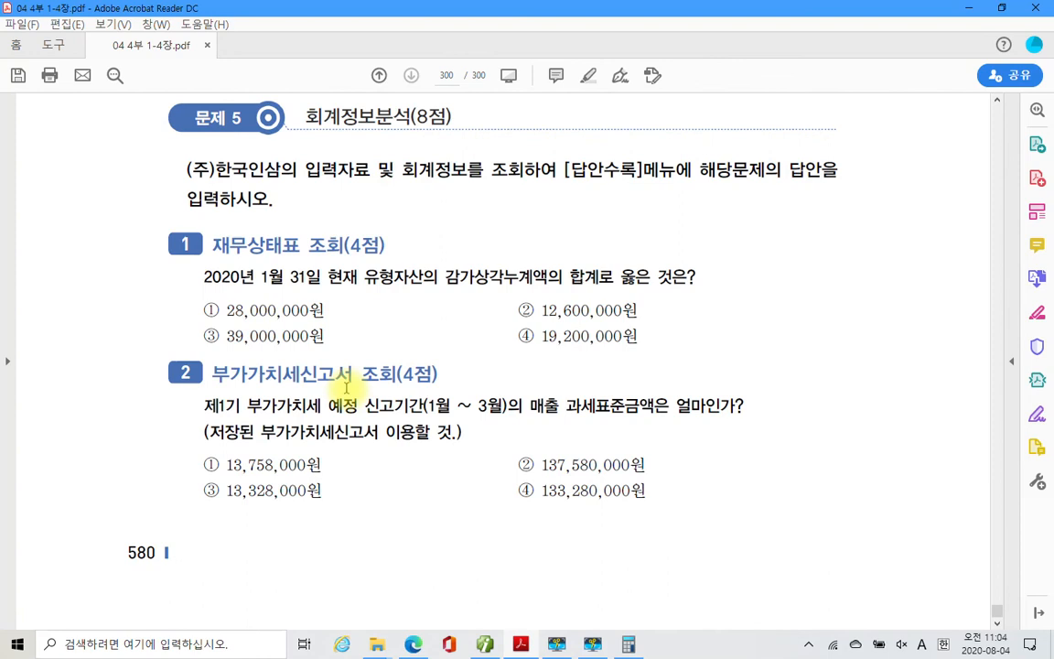
pyautogui.moveTo(203, 220); pyautogui.dragTo(384, 258)
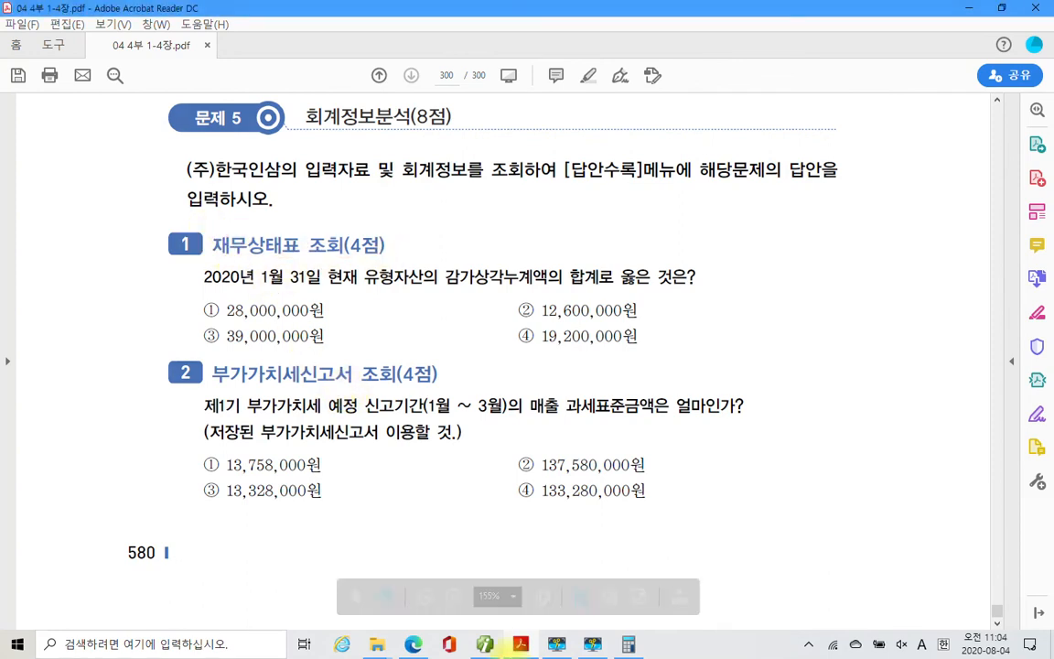
# Step: Back in the accounting program, close both voucher entry screens and load the 과목별 재무상태표 for January 2020
pyautogui.click(521, 644)
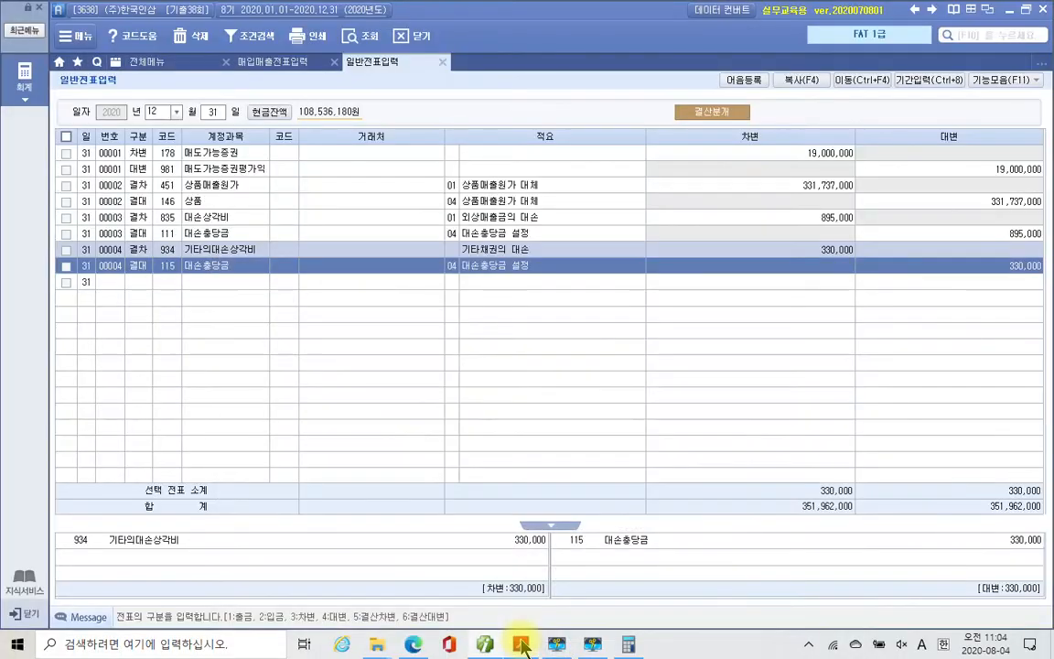
pyautogui.click(428, 64)
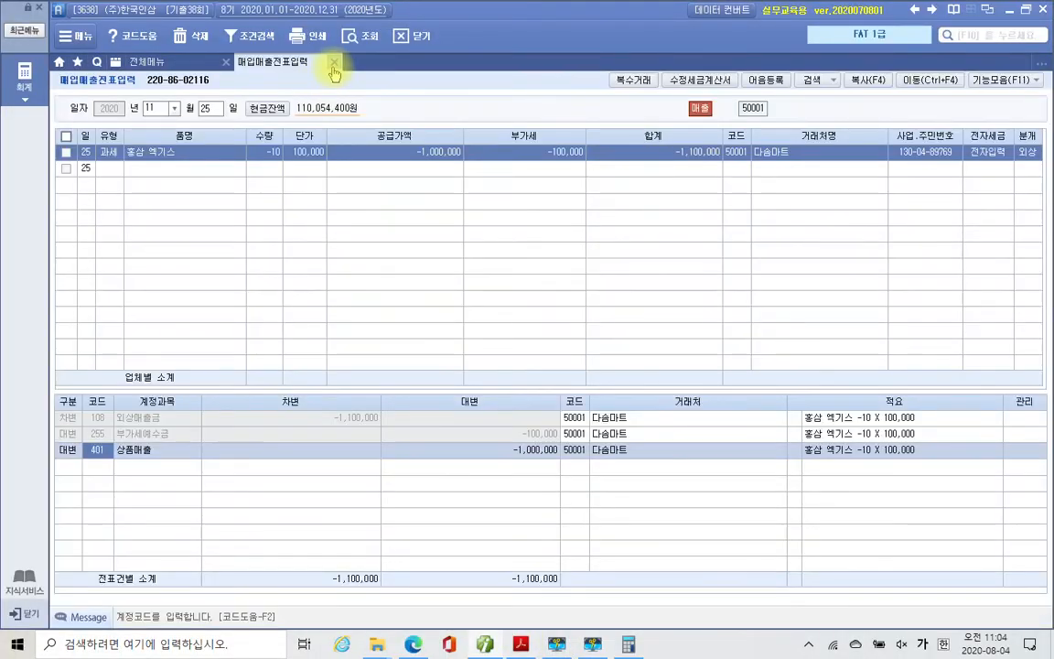
pyautogui.click(333, 62)
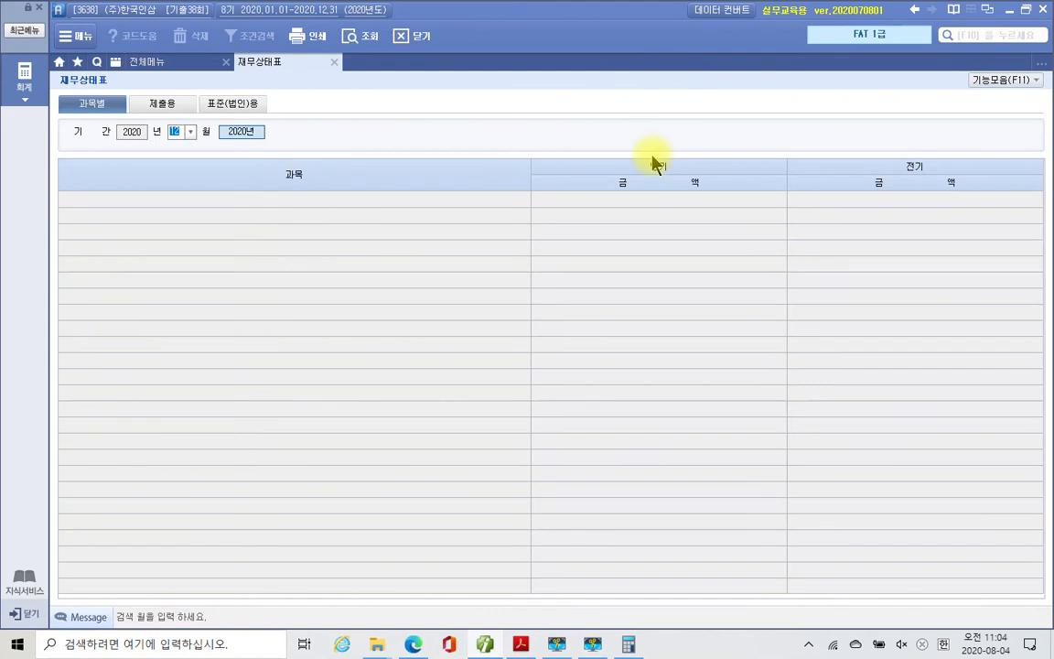
pyautogui.press('Return')
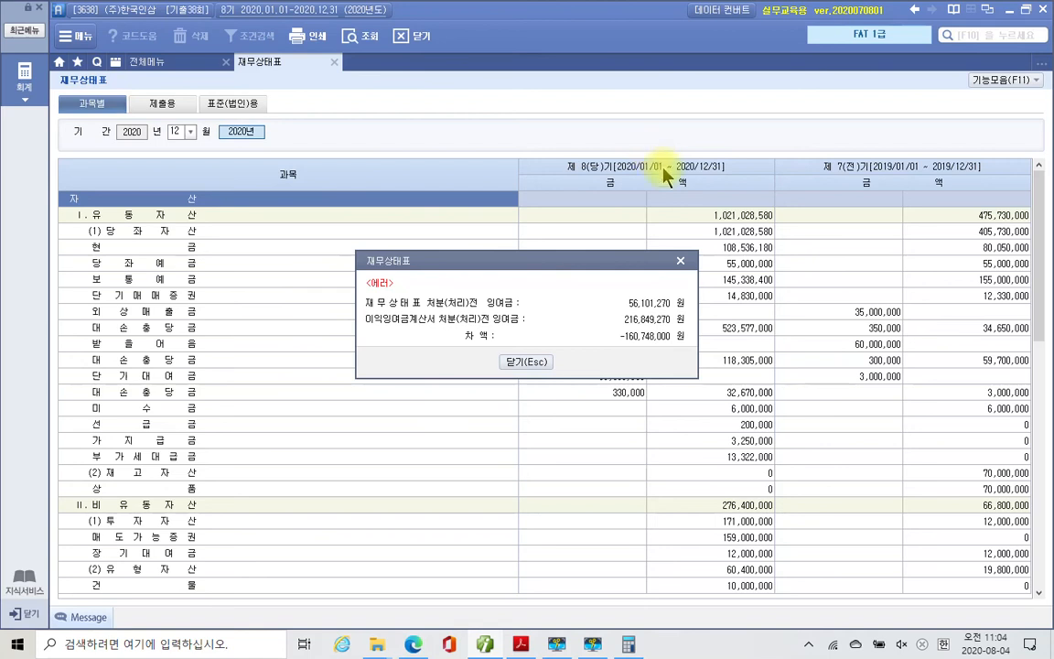
pyautogui.click(523, 362)
pyautogui.click(188, 136)
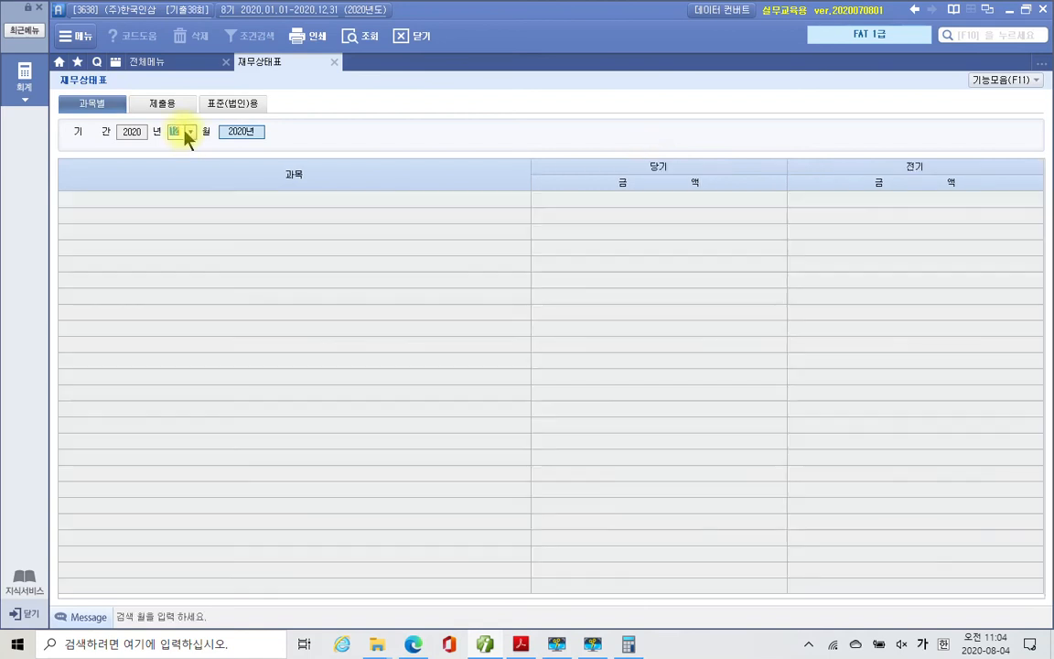
pyautogui.click(190, 134)
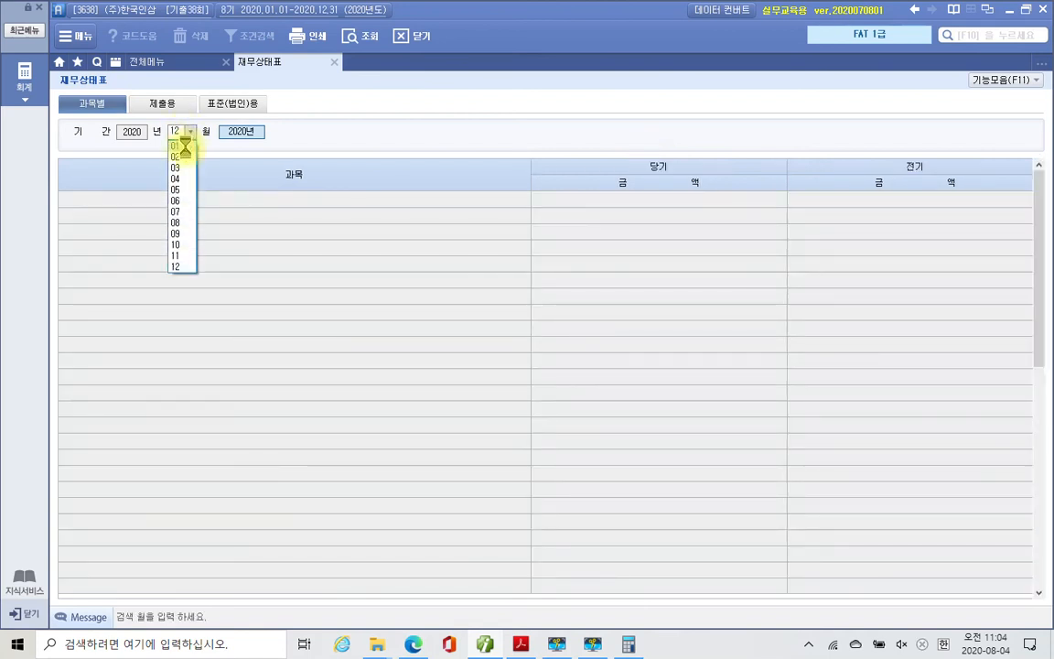
pyautogui.click(185, 149)
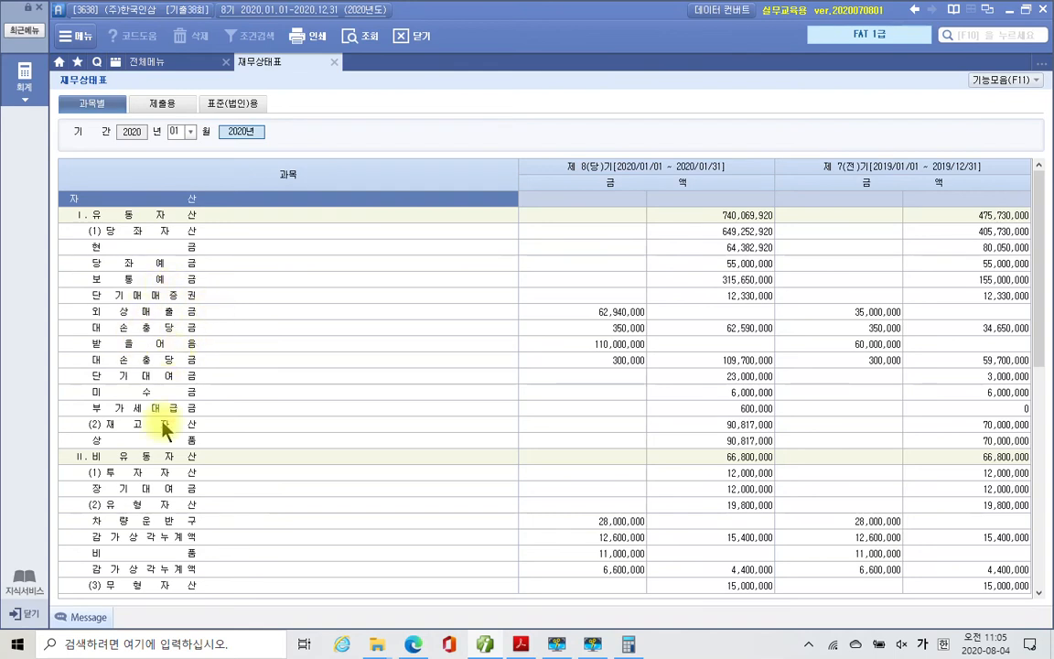
# Step: Examine the current-period 감가상각누계액 amounts for 차량운반구 and 비품 under 유형자산 in the 재무상태표
pyautogui.scroll(-6, 165, 427)
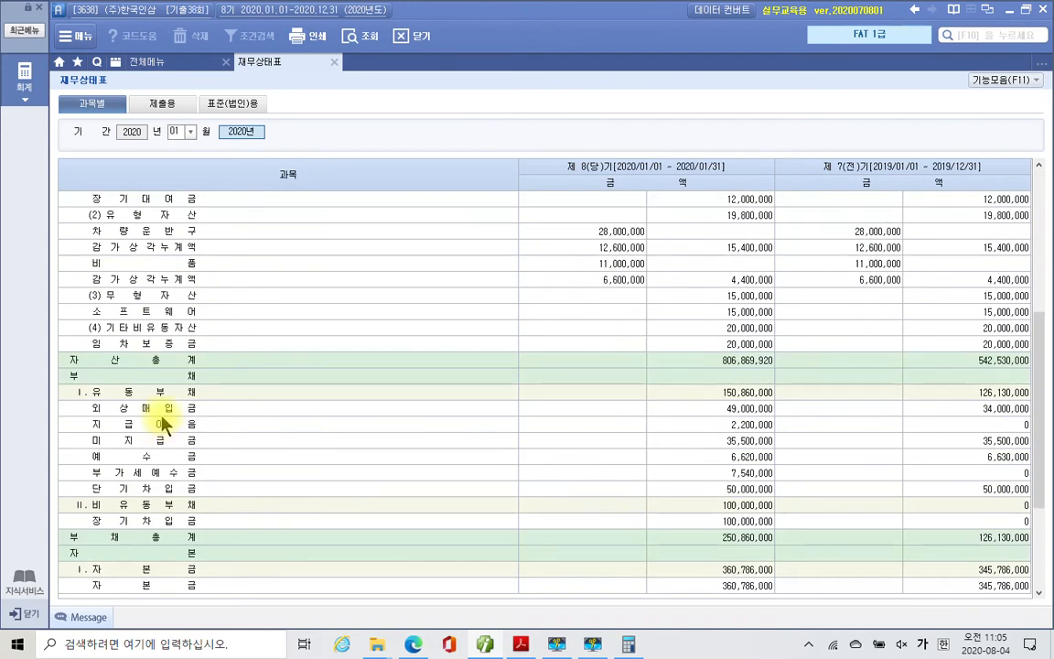
pyautogui.scroll(3, 165, 425)
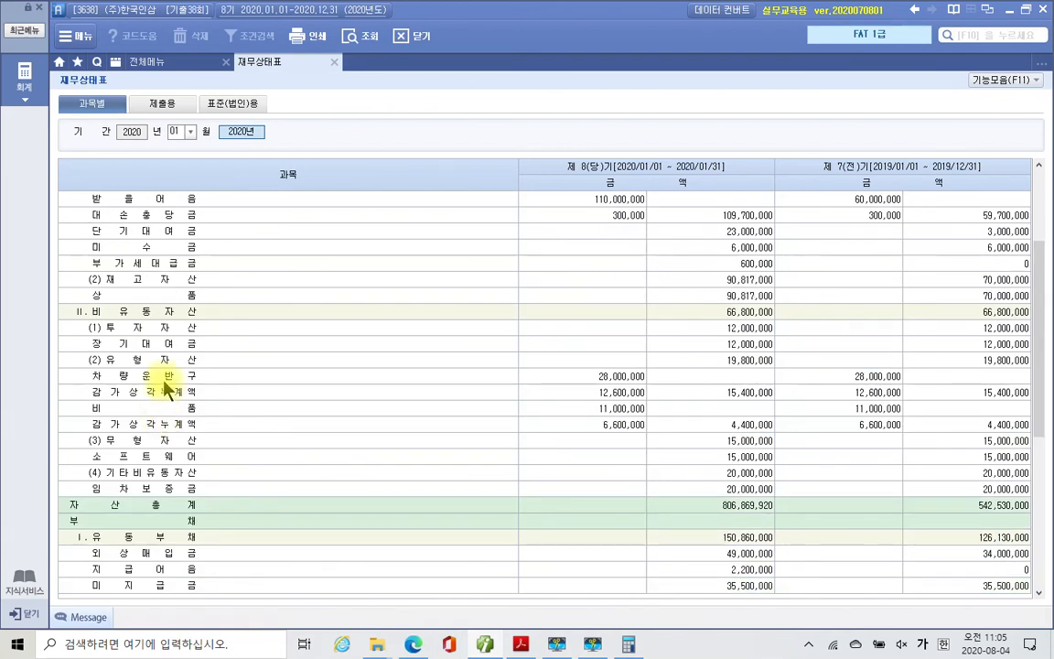
pyautogui.click(160, 394)
pyautogui.click(160, 427)
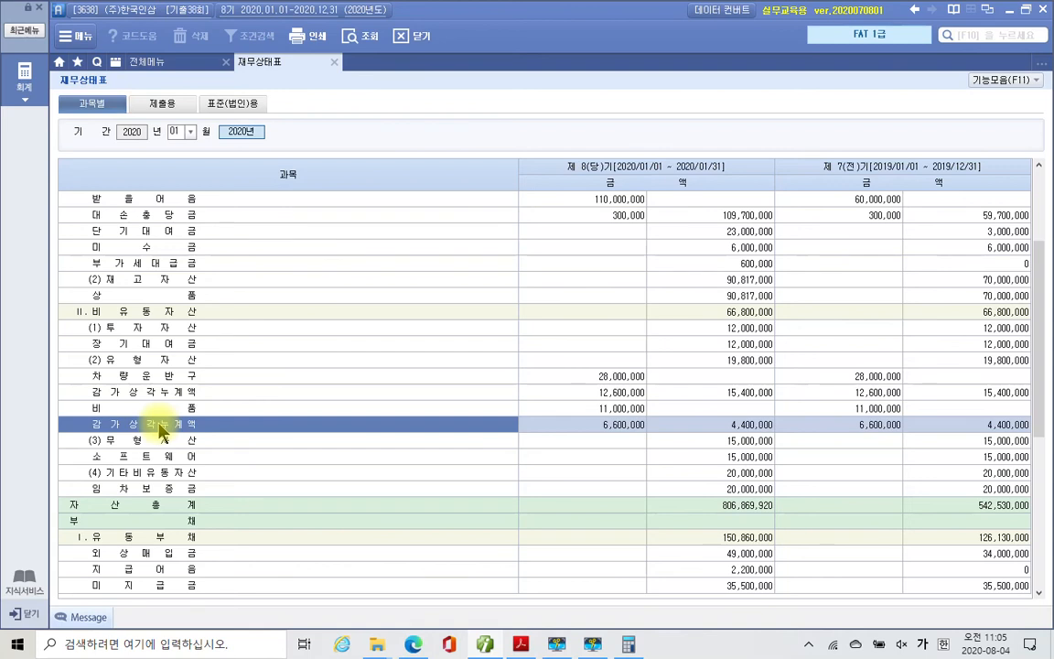
pyautogui.click(167, 395)
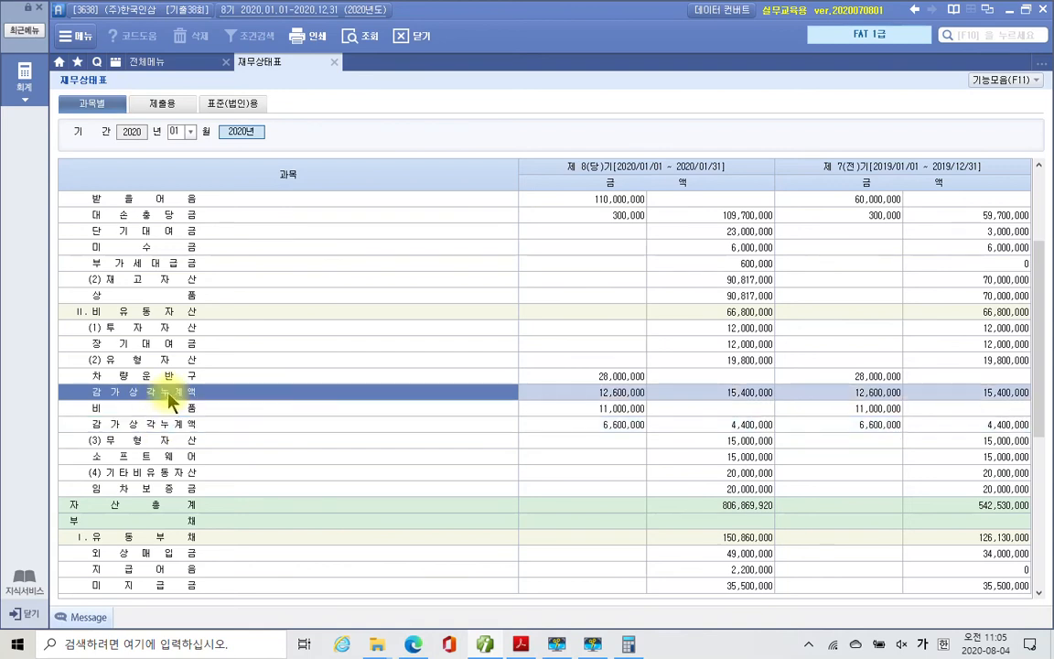
pyautogui.click(593, 424)
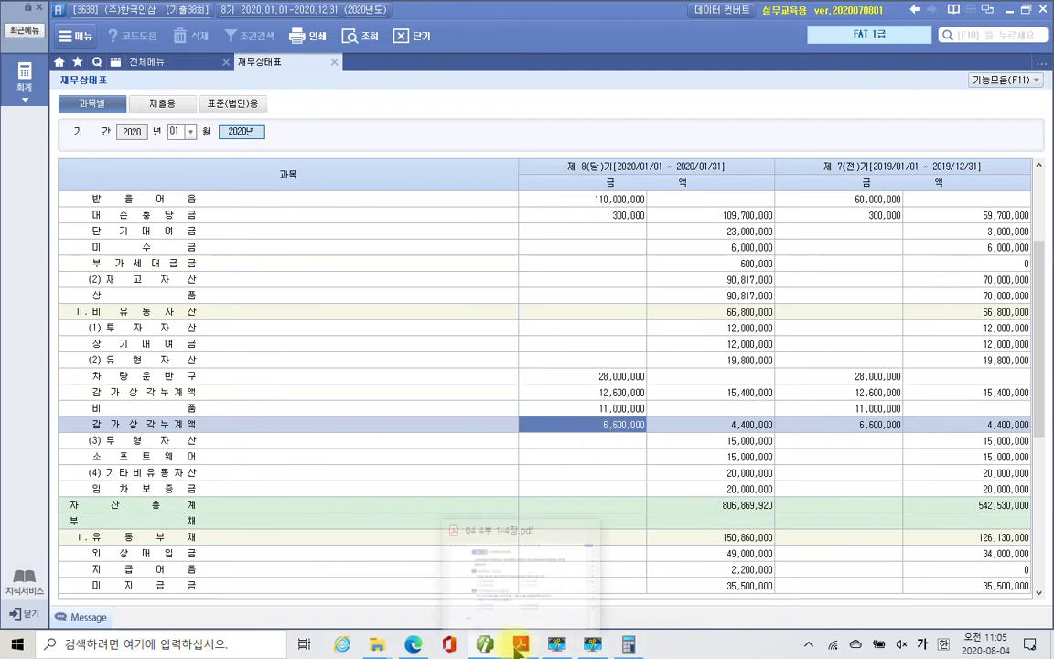
pyautogui.click(627, 392)
pyautogui.click(627, 425)
# Step: Highlight answer ④ 19,200,000원 for the 재무상태표 question in the exercise PDF in Adobe Acrobat Reader
pyautogui.click(521, 644)
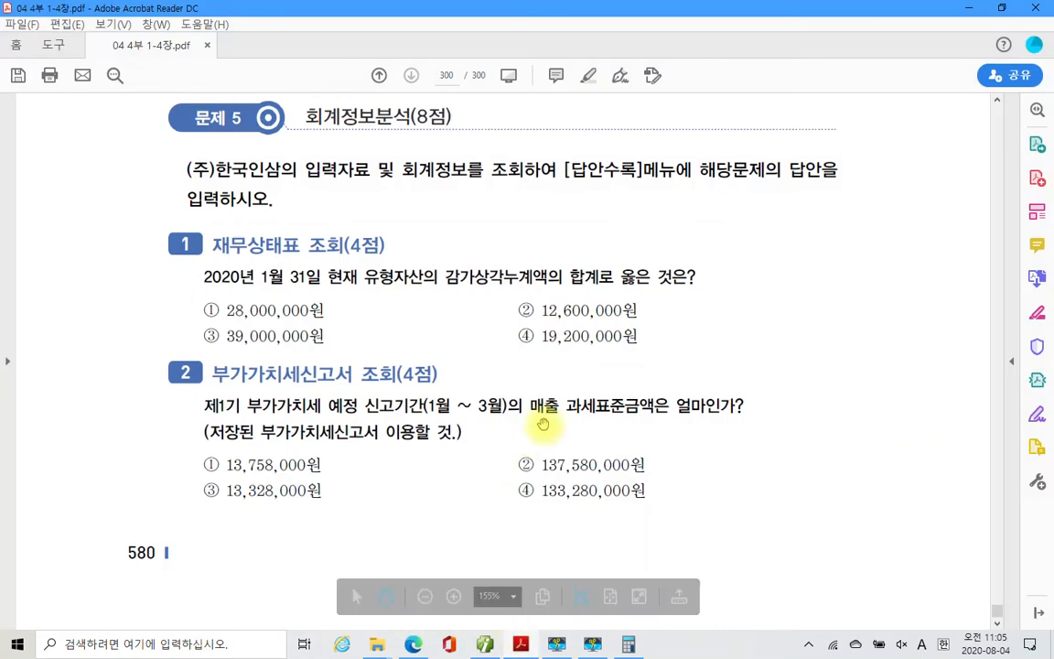
pyautogui.moveTo(518, 335); pyautogui.dragTo(590, 346)
pyautogui.rightClick(590, 346)
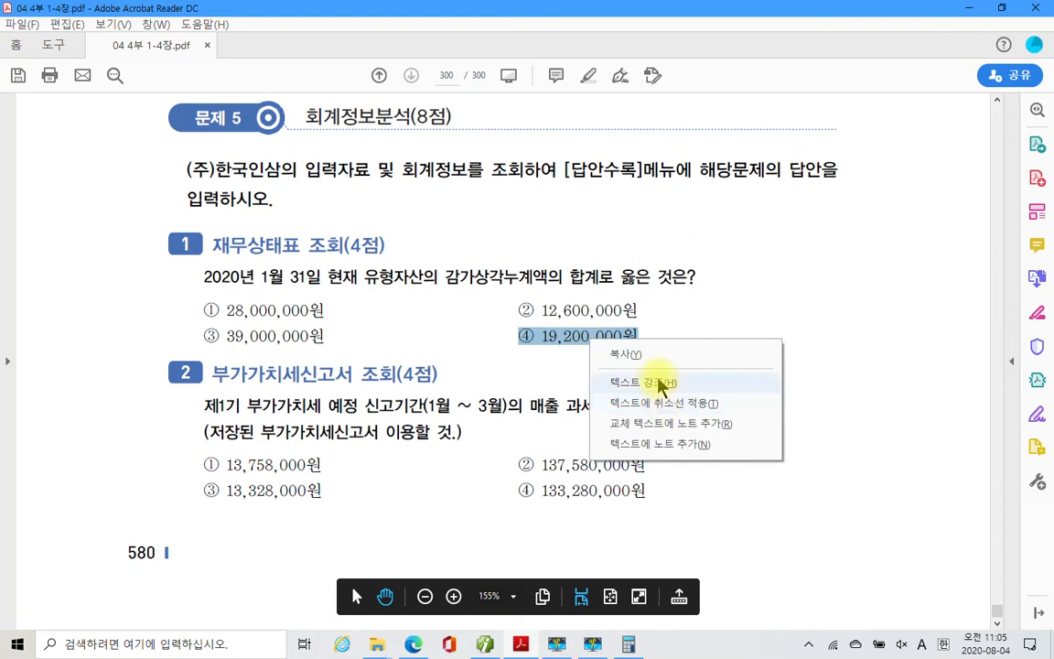
pyautogui.click(663, 377)
pyautogui.scroll(-1, 301, 480)
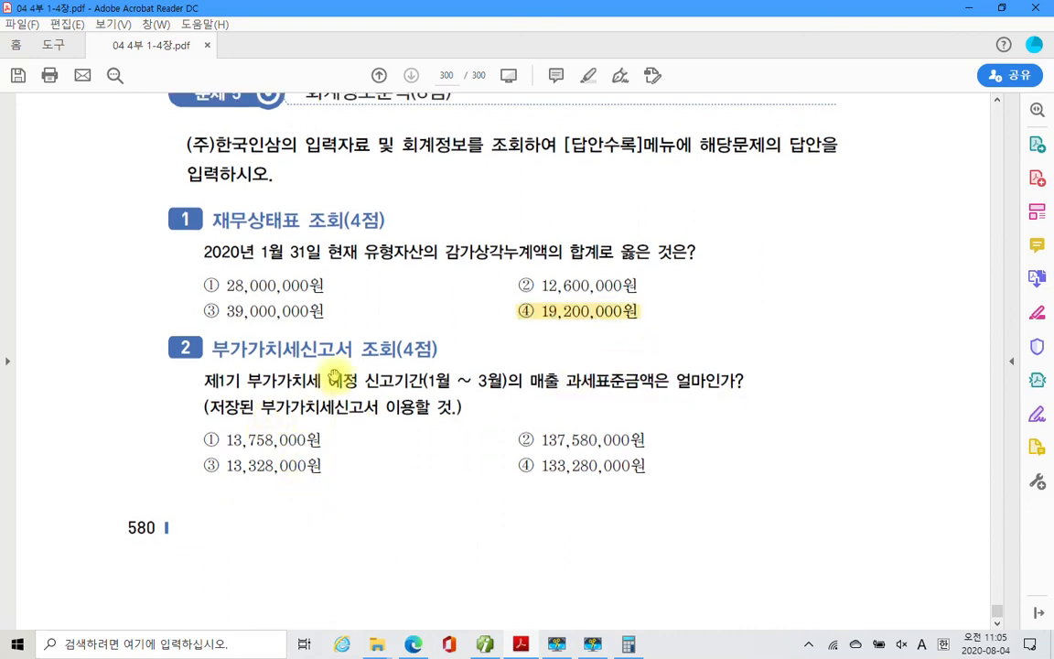
# Step: In the accounting program, open 부가가치세신고서 and load the saved 정기신고 data for January 1 to March 31, 2020
pyautogui.hotkey('alt', 'Tab')
pyautogui.click(163, 61)
pyautogui.click(117, 340)
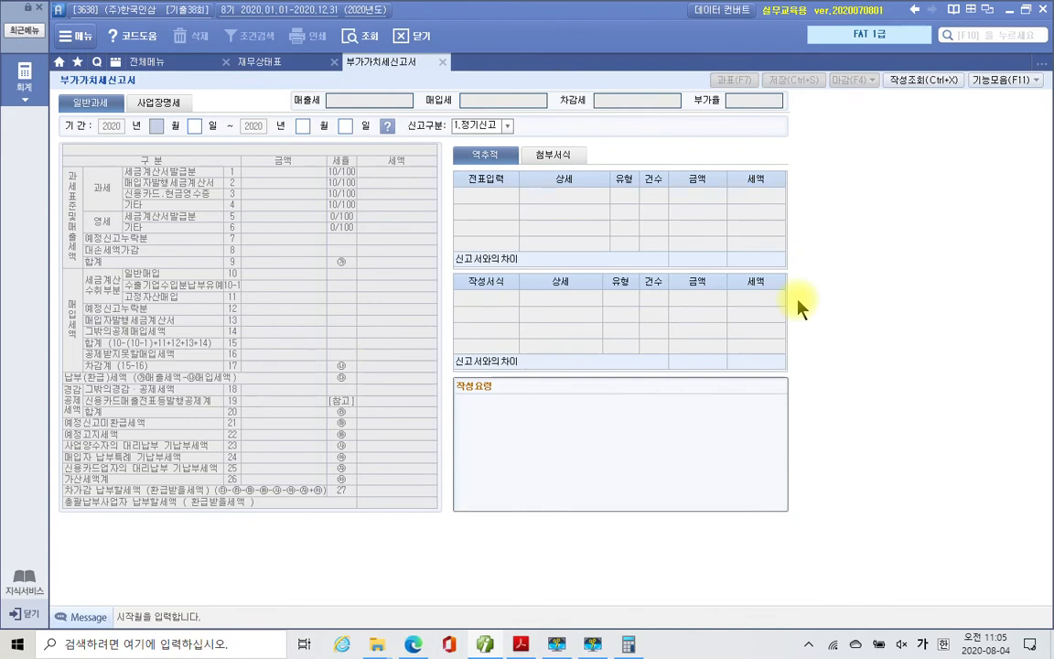
pyautogui.write('01010331')
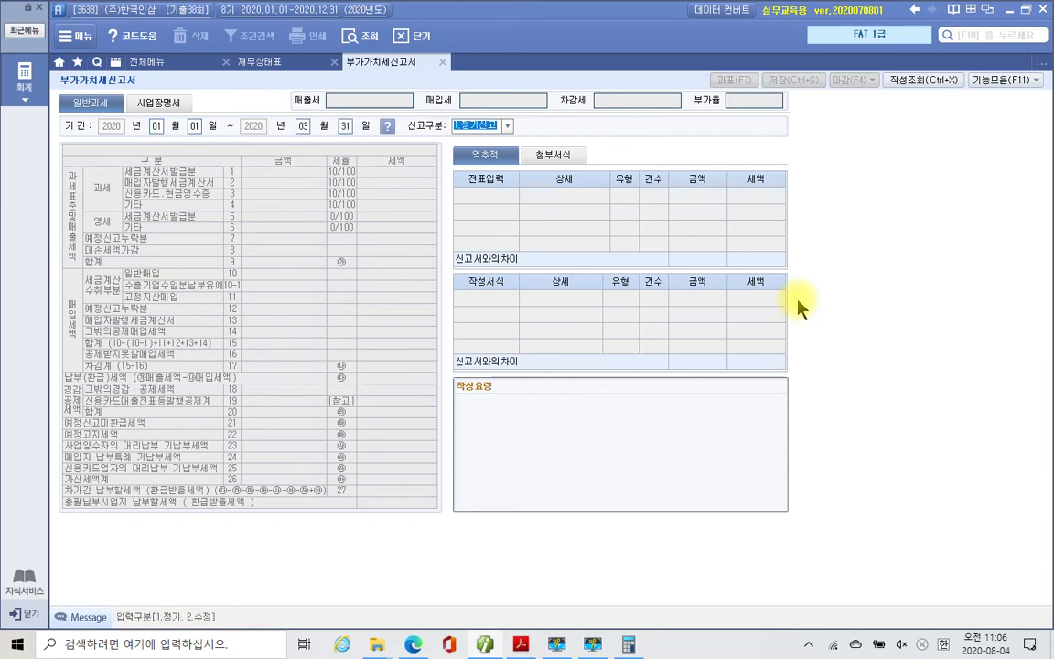
pyautogui.press('Return')
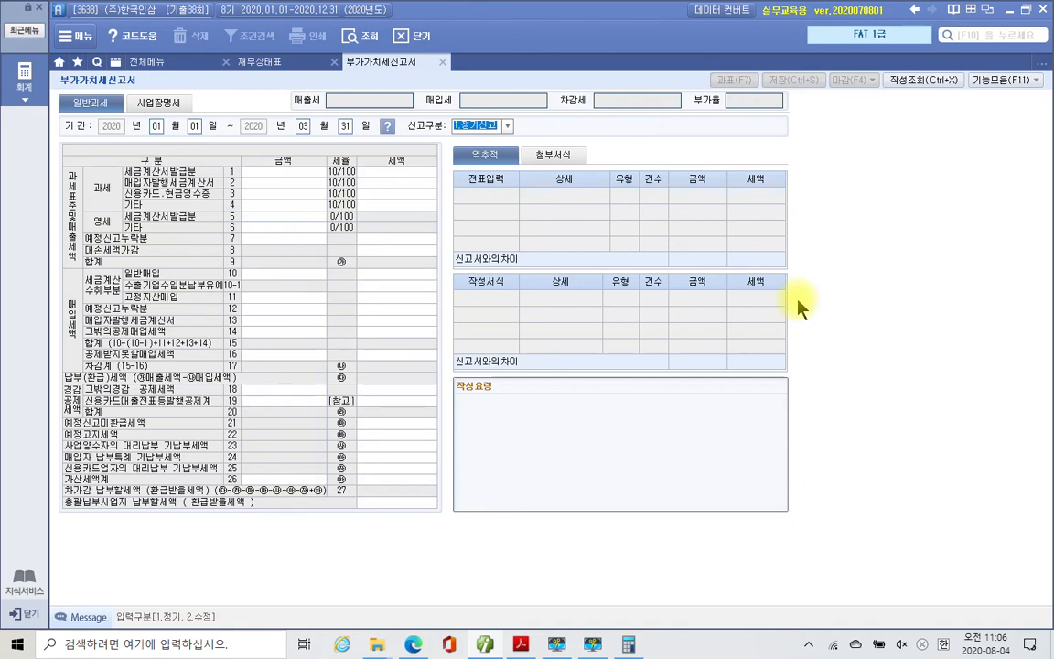
pyautogui.press('Return')
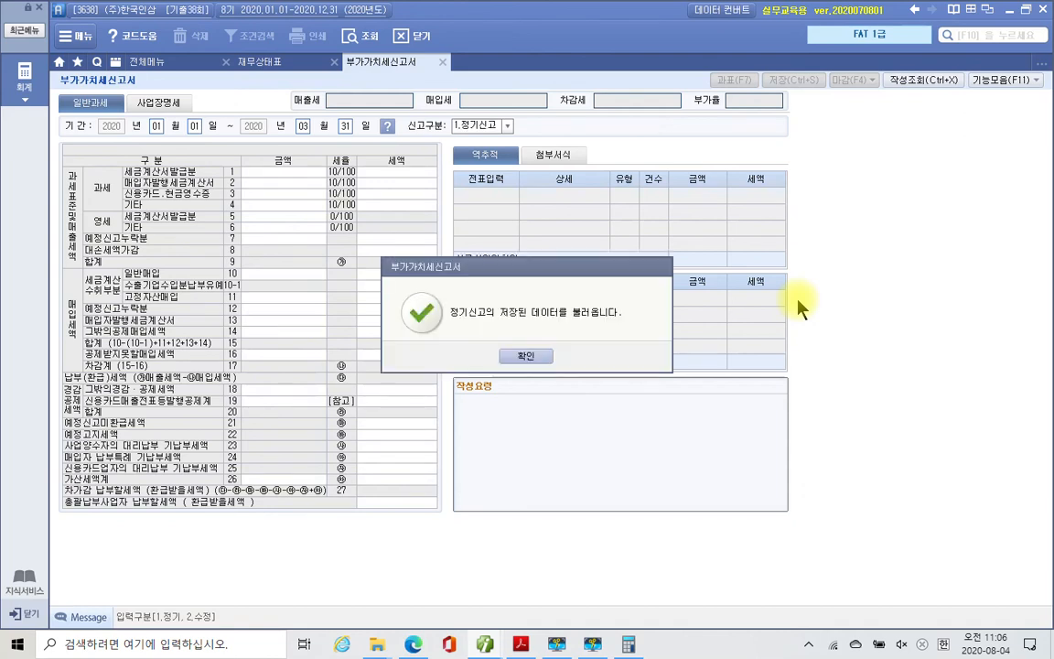
pyautogui.click(519, 358)
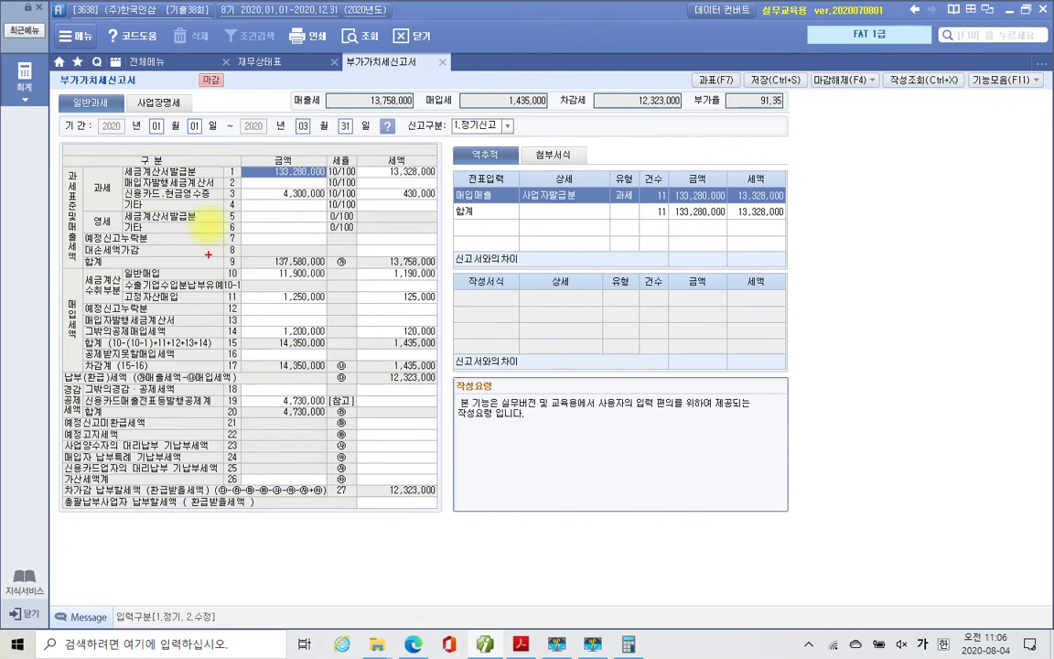
# Step: Examine the 매출 과세표준 total amount in the 합계 row, line 9, of the 부가가치세신고서
pyautogui.moveTo(254, 256); pyautogui.dragTo(346, 268)
pyautogui.moveTo(226, 268); pyautogui.dragTo(249, 268)
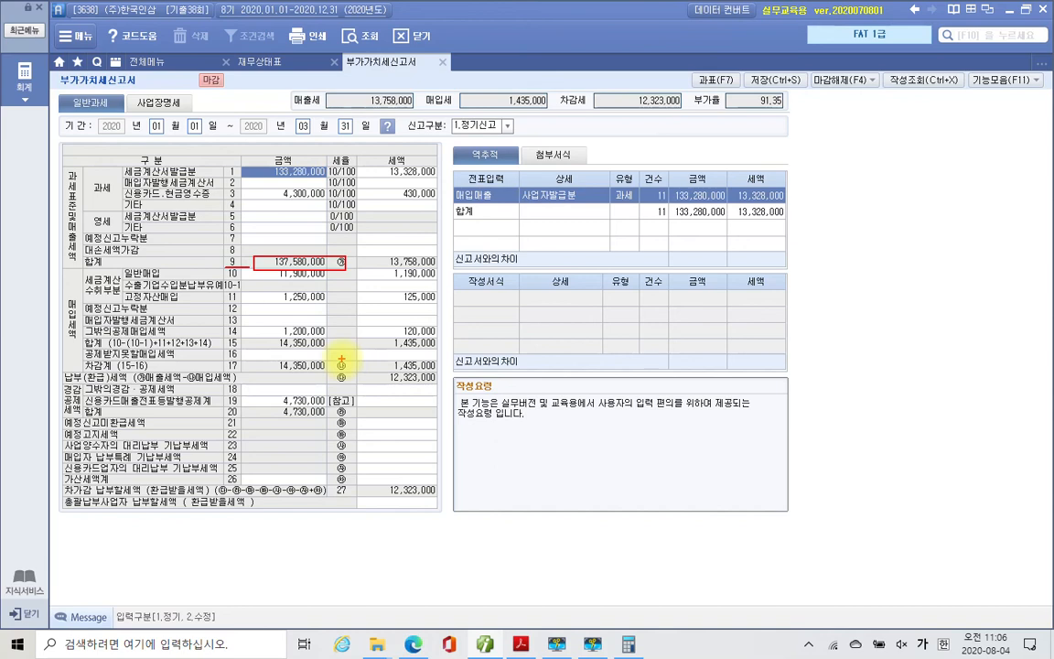
pyautogui.press('Escape')
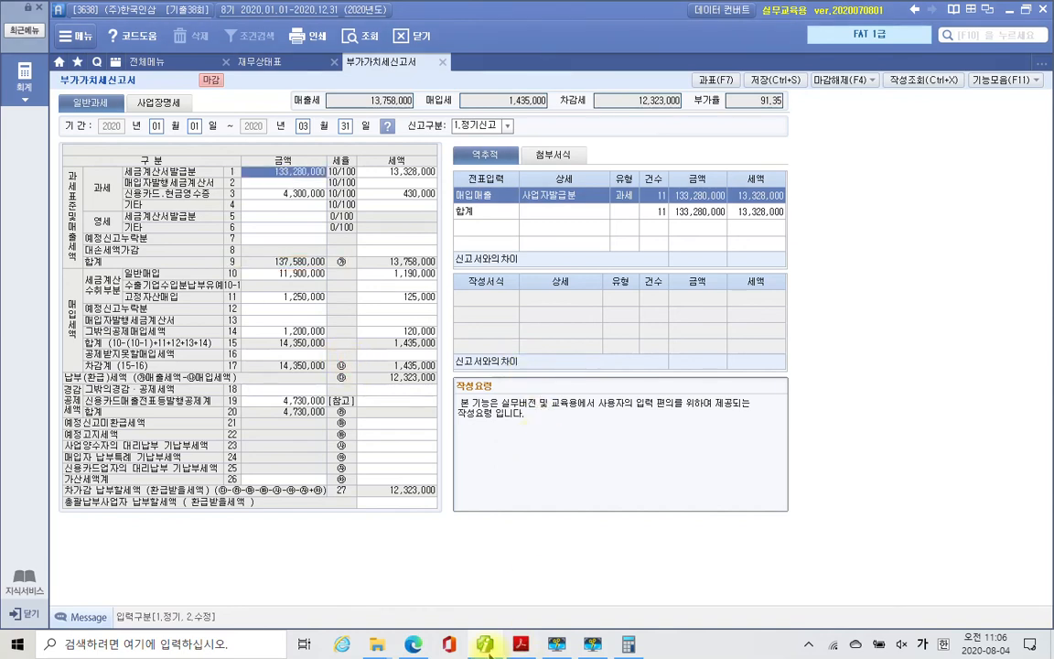
# Step: Highlight answer ② 137,580,000원 for the 부가가치세신고서 question in the exercise PDF in Adobe Acrobat Reader
pyautogui.click(516, 645)
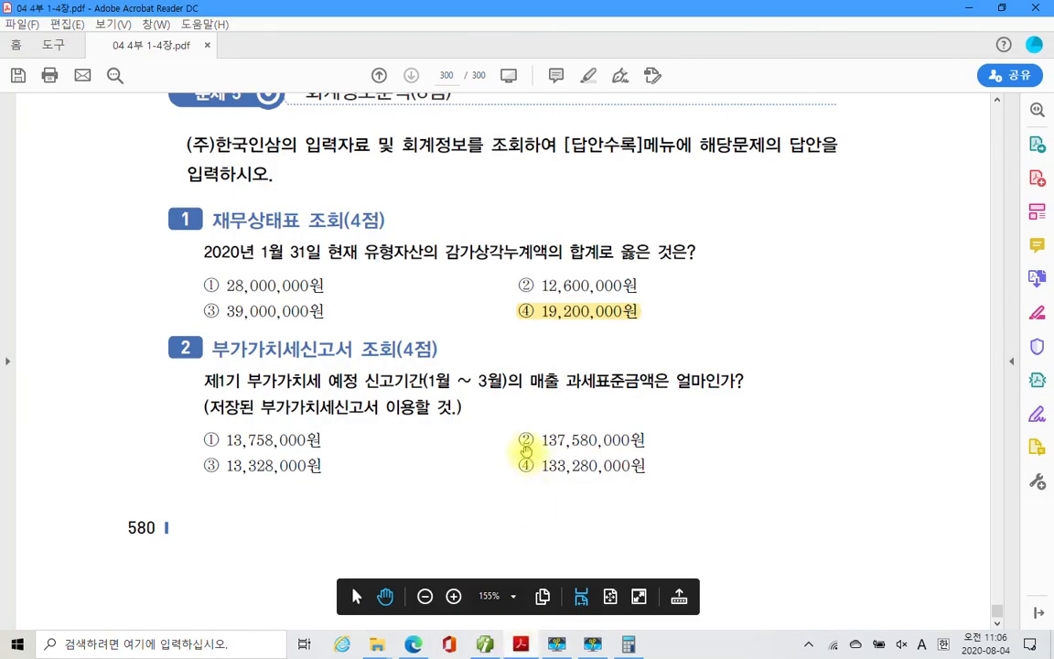
pyautogui.moveTo(519, 440); pyautogui.dragTo(613, 440)
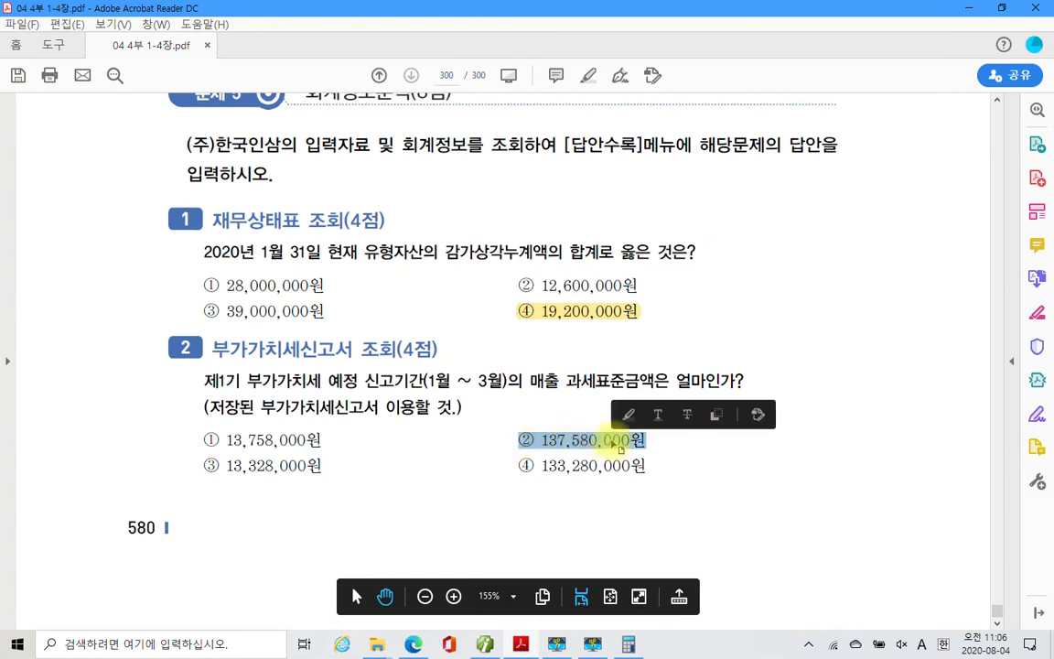
pyautogui.rightClick(641, 441)
pyautogui.click(654, 480)
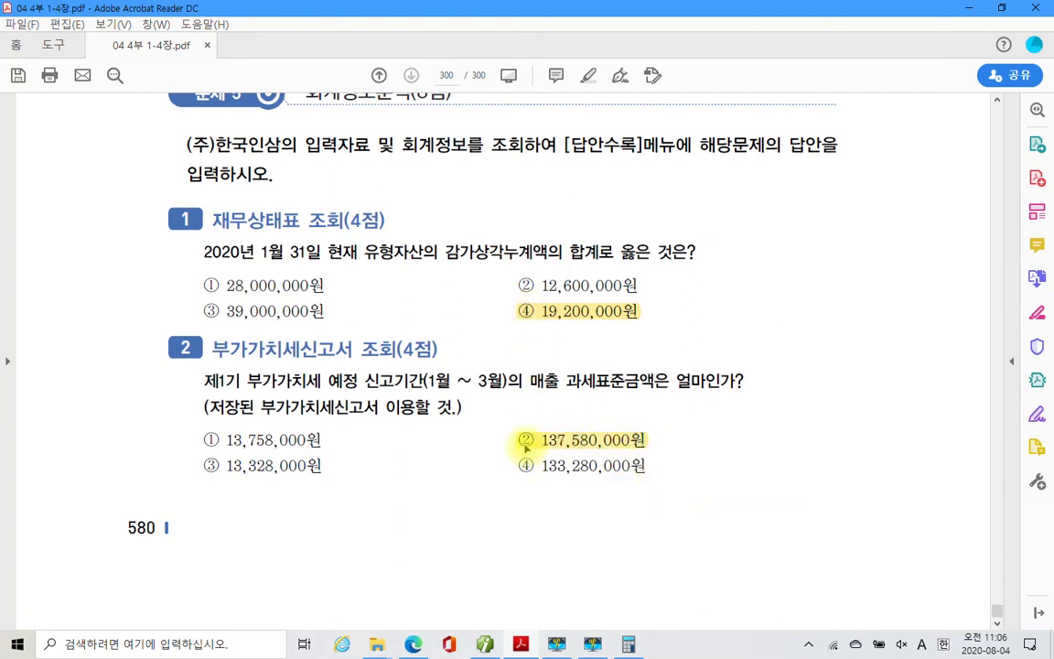
pyautogui.click(489, 646)
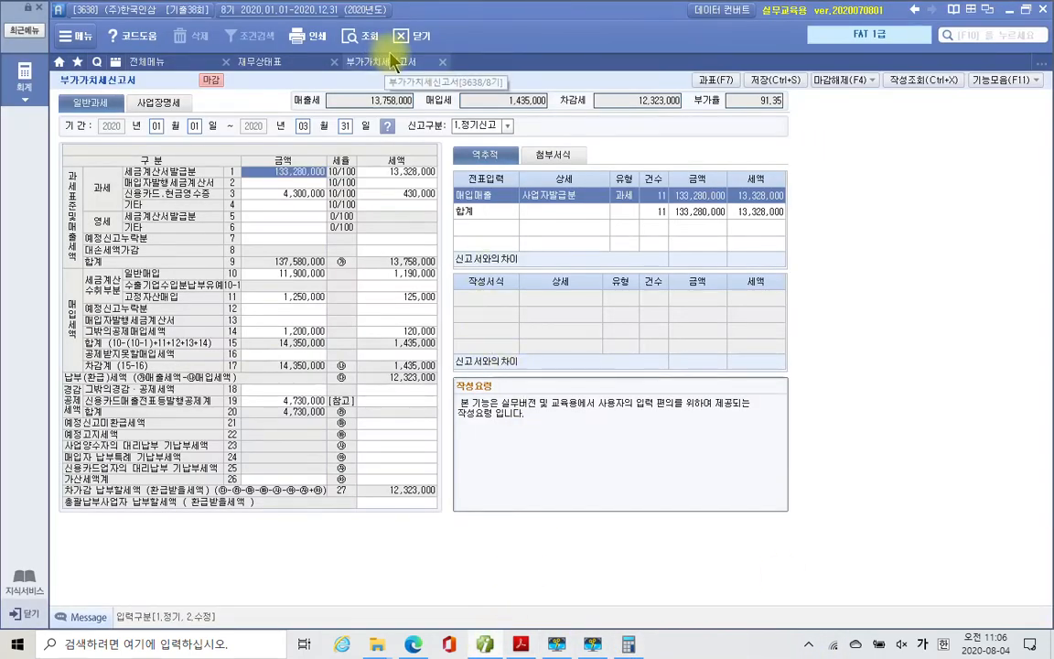
pyautogui.moveTo(455, 13); pyautogui.dragTo(589, 69)
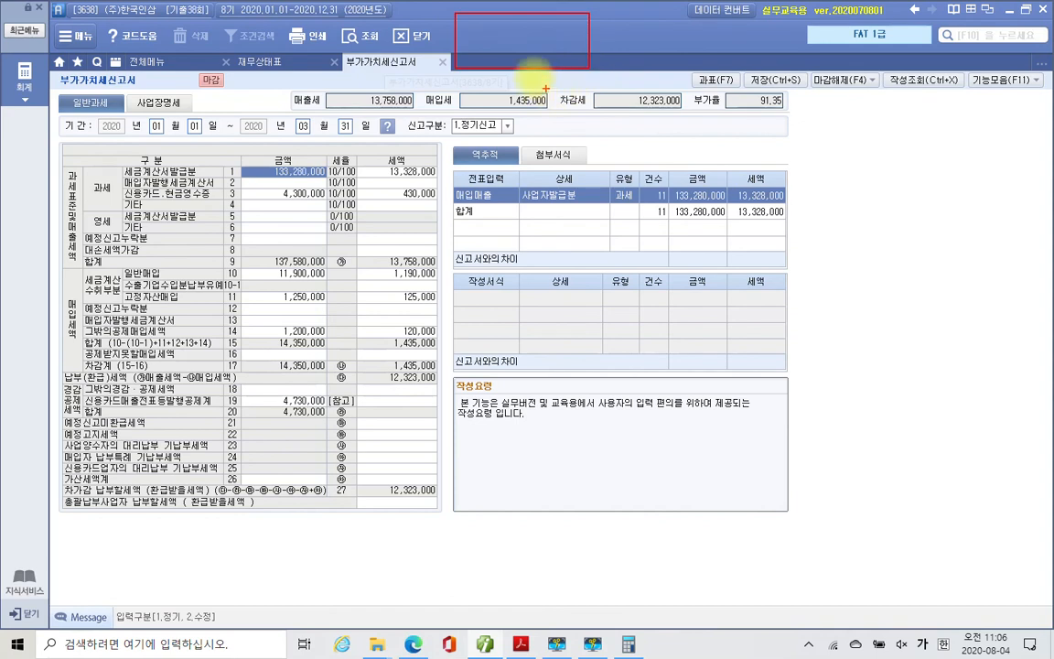
pyautogui.moveTo(505, 62)
pyautogui.mouseDown()
pyautogui.moveTo(523, 36)
pyautogui.moveTo(485, 55)
pyautogui.mouseUp()
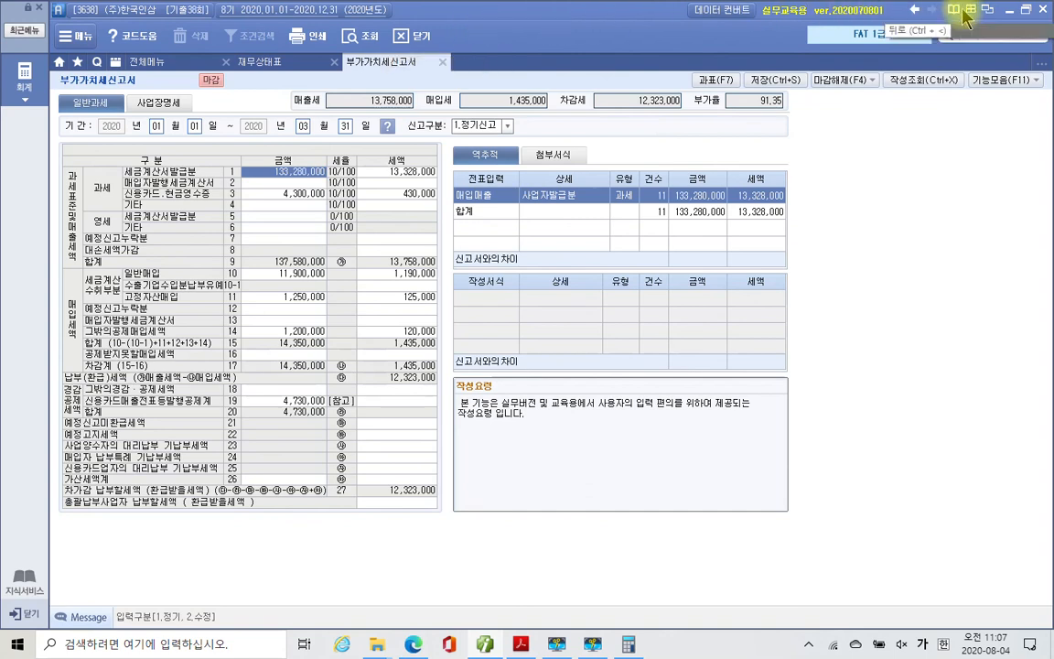
# Step: Review the 문제 5 questions, the 문제 4 수동결산 and 자동결산 tasks, and the preceding transaction exercises in the PDF in Adobe Acrobat Reader
pyautogui.hotkey('alt', 'Tab')
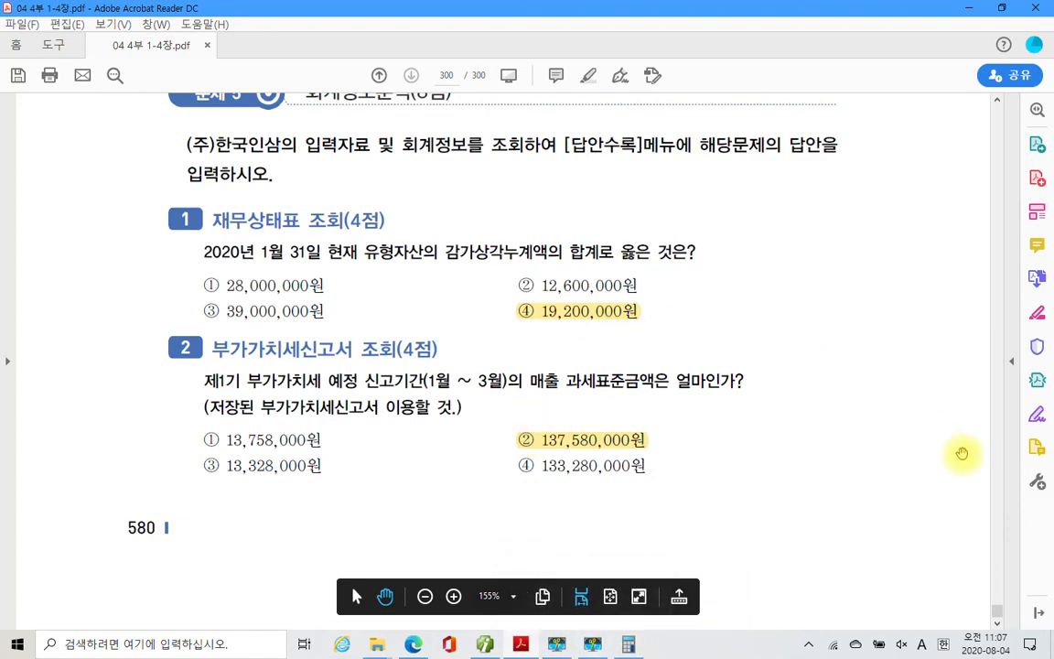
pyautogui.scroll(3, 905, 546)
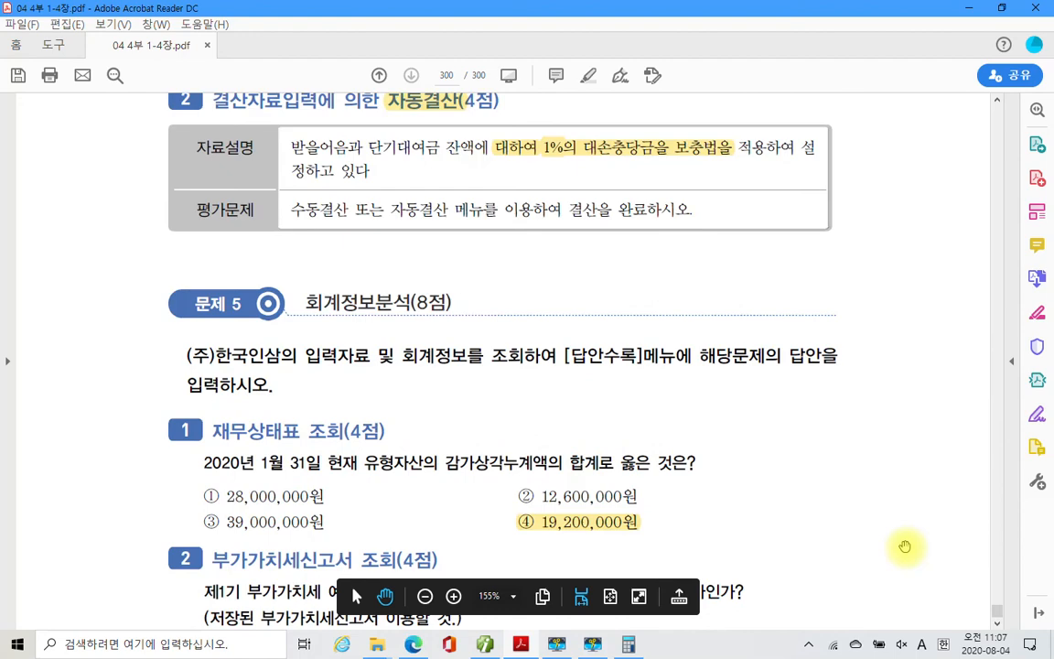
pyautogui.scroll(5, 905, 546)
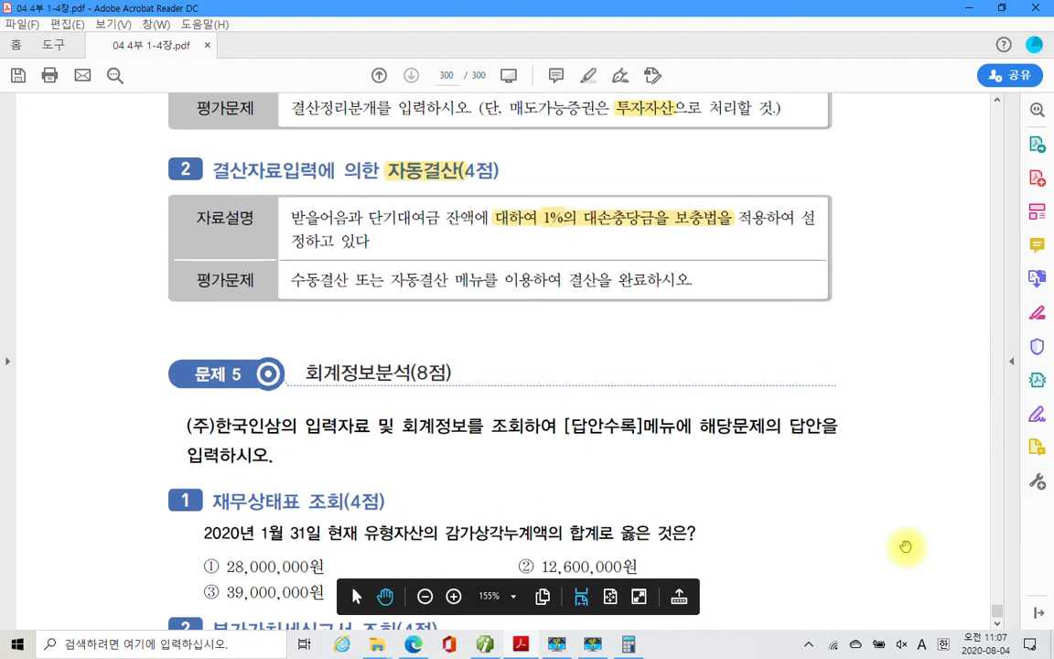
pyautogui.scroll(2, 906, 546)
pyautogui.scroll(-1, 906, 546)
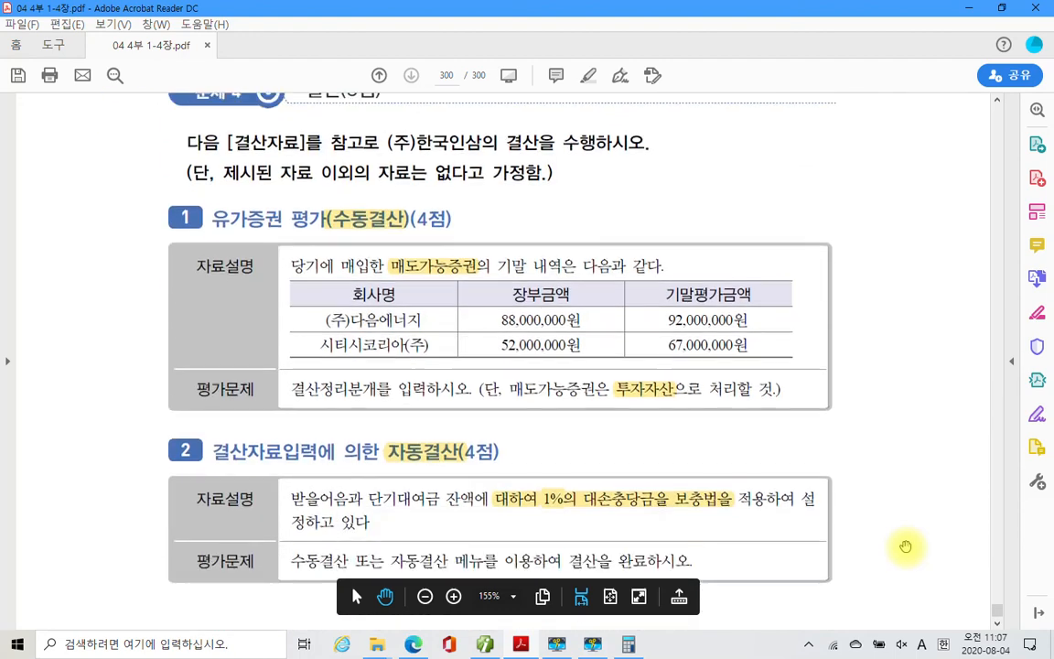
pyautogui.scroll(-1, 906, 546)
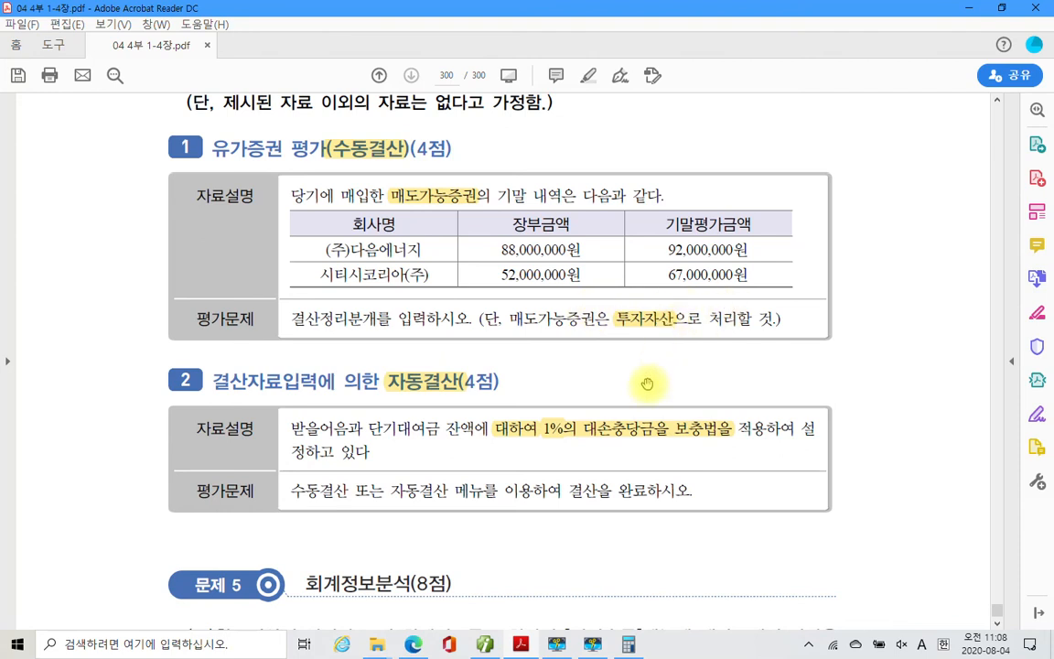
pyautogui.scroll(3, 771, 384)
pyautogui.scroll(20, 771, 384)
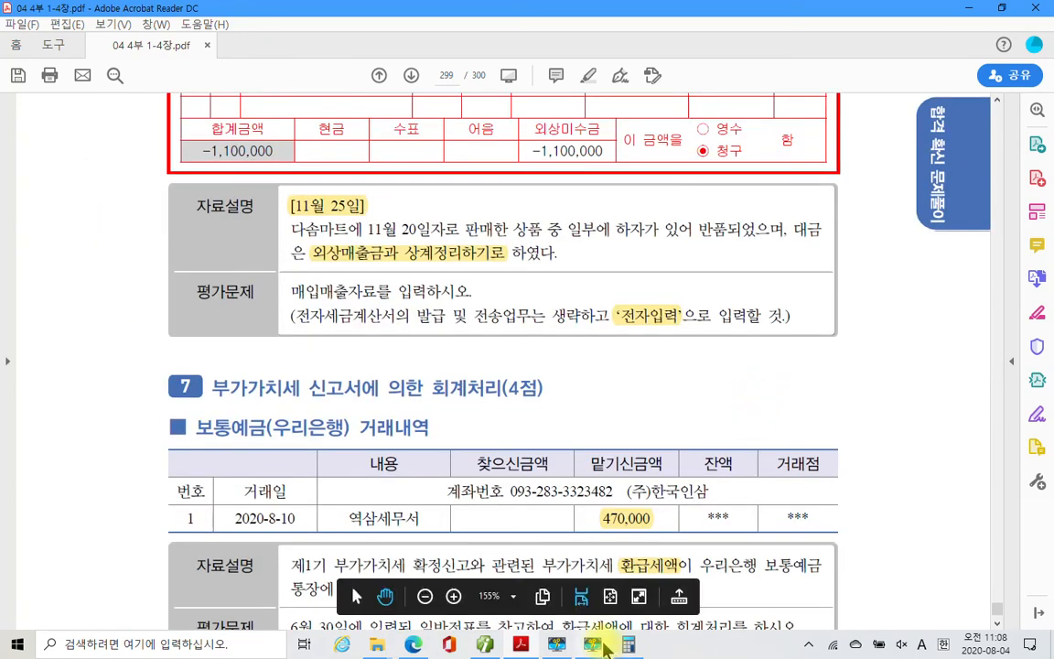
pyautogui.click(592, 643)
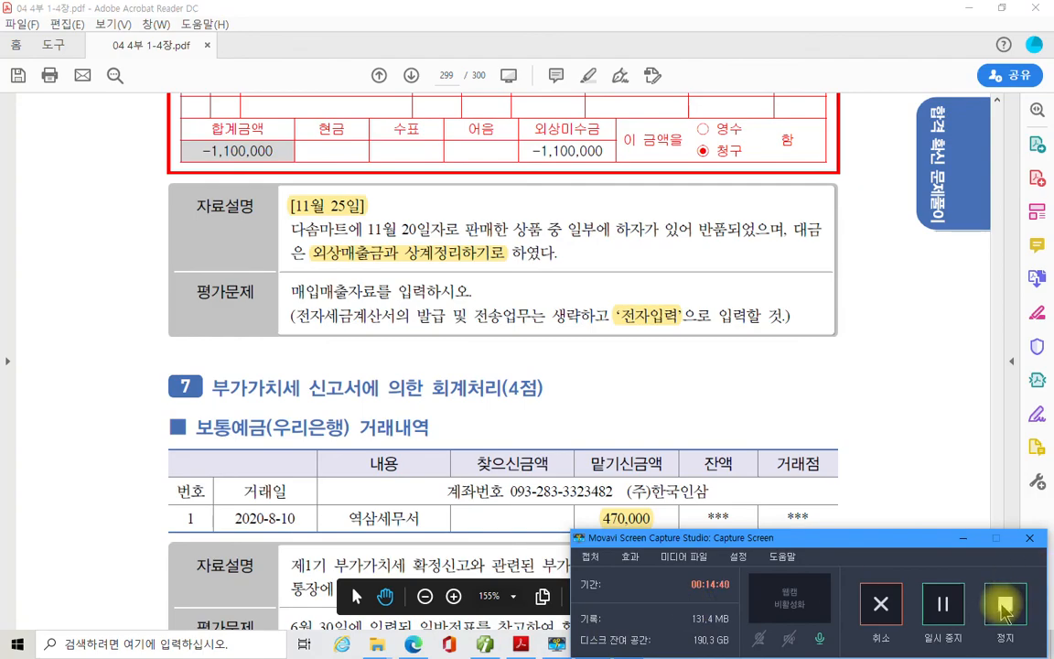